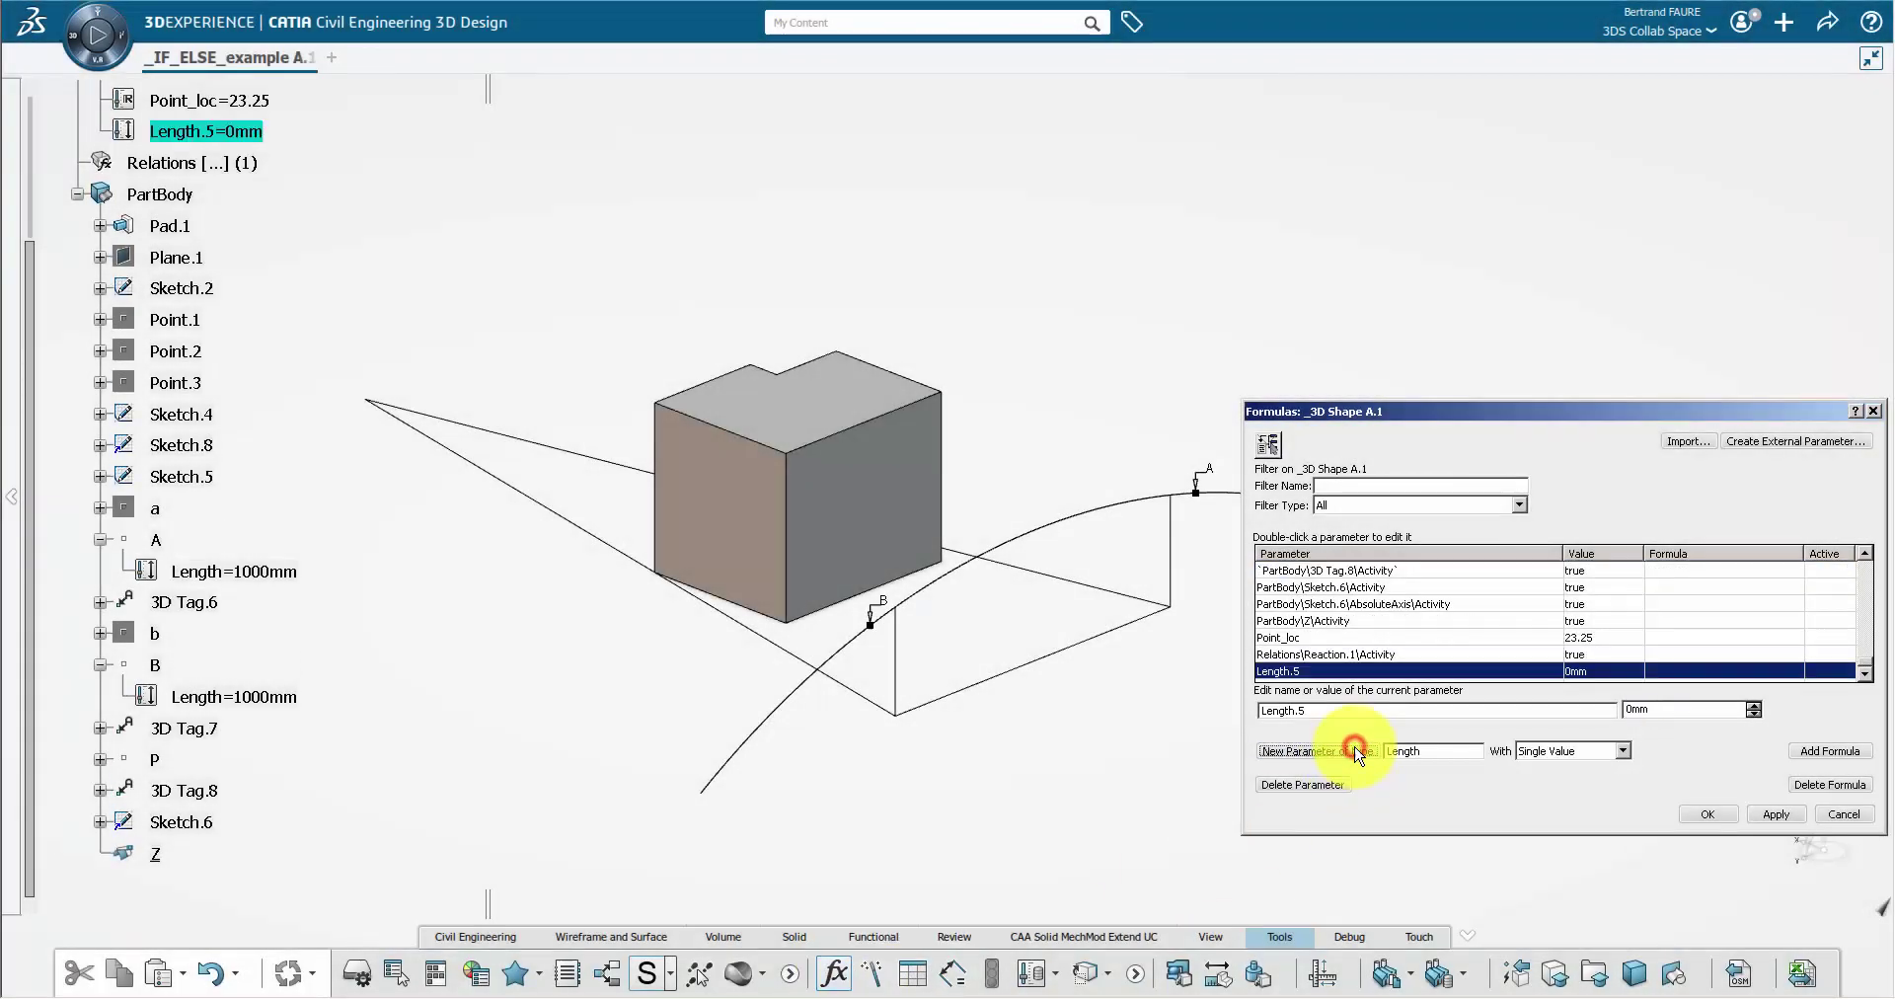
Step: Rename Length.5 to DistancePA-DistancePB and start its formula with distance(P, A)
{"action": "double_click", "coordinate": [1337, 707]}
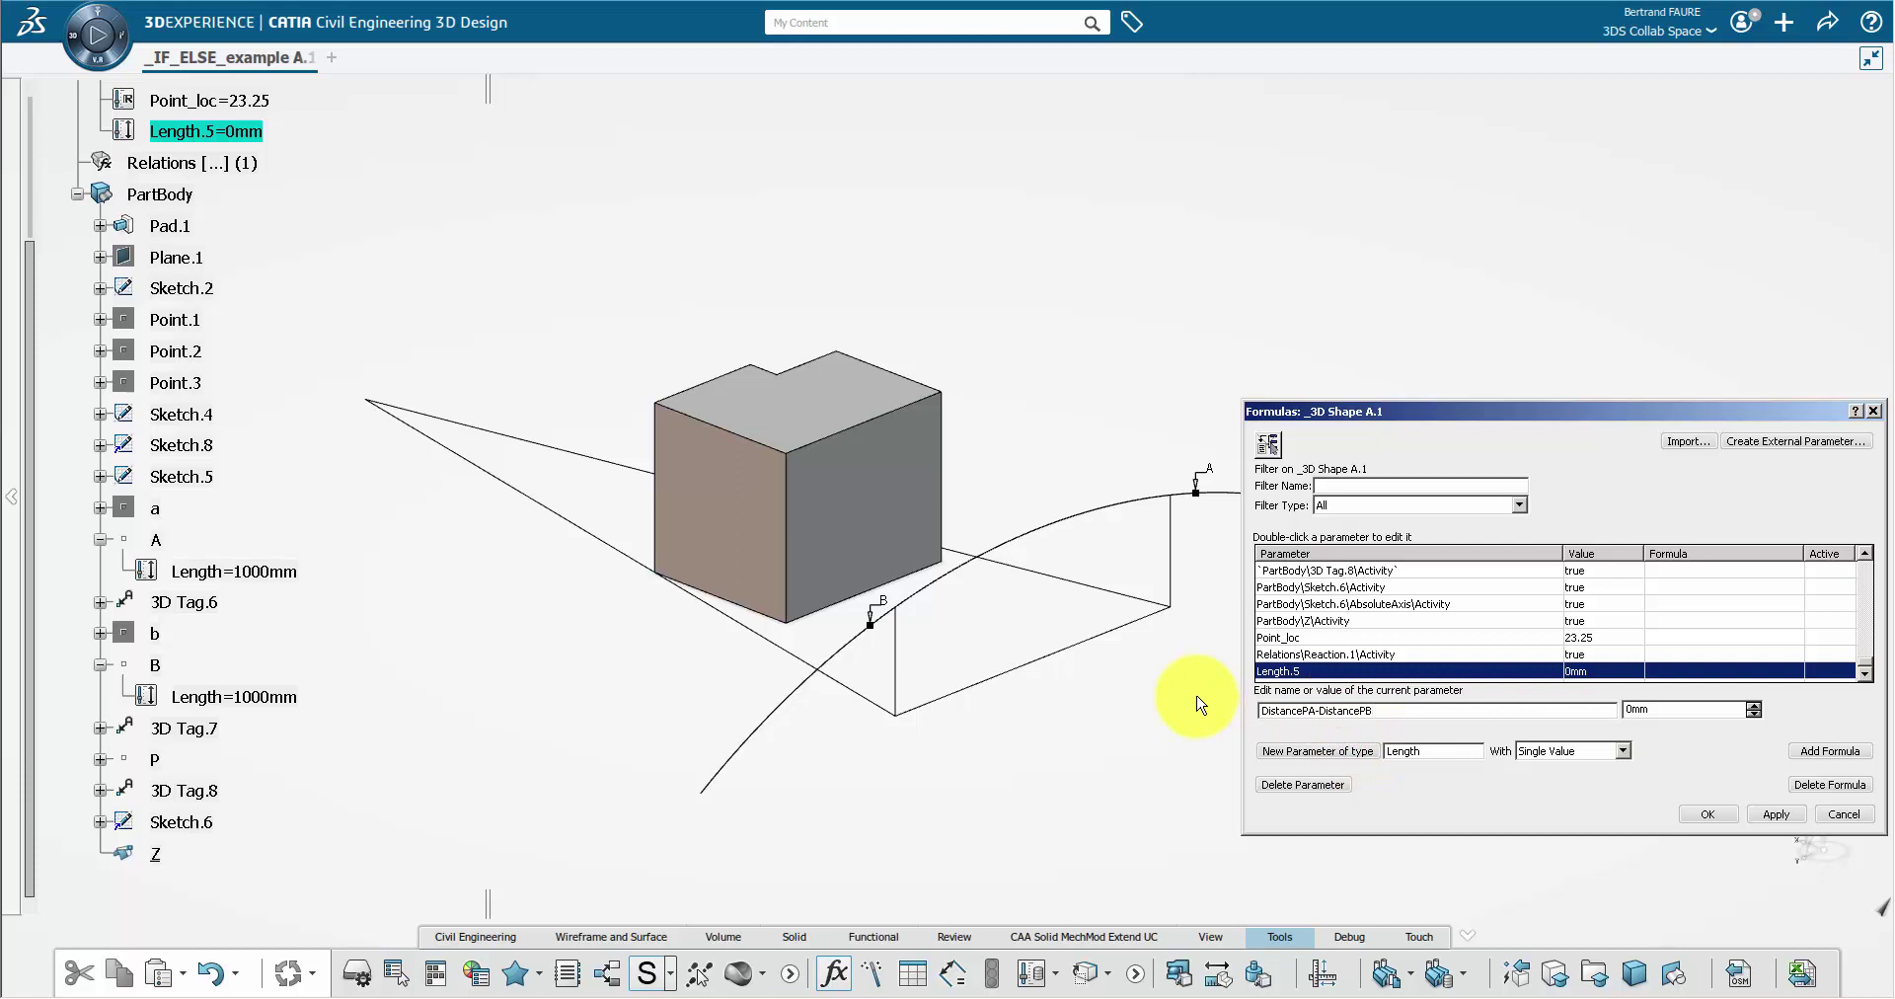
{"action": "type", "text": "DistancePA-DistancePB"}
{"action": "left_click", "coordinate": [1797, 752]}
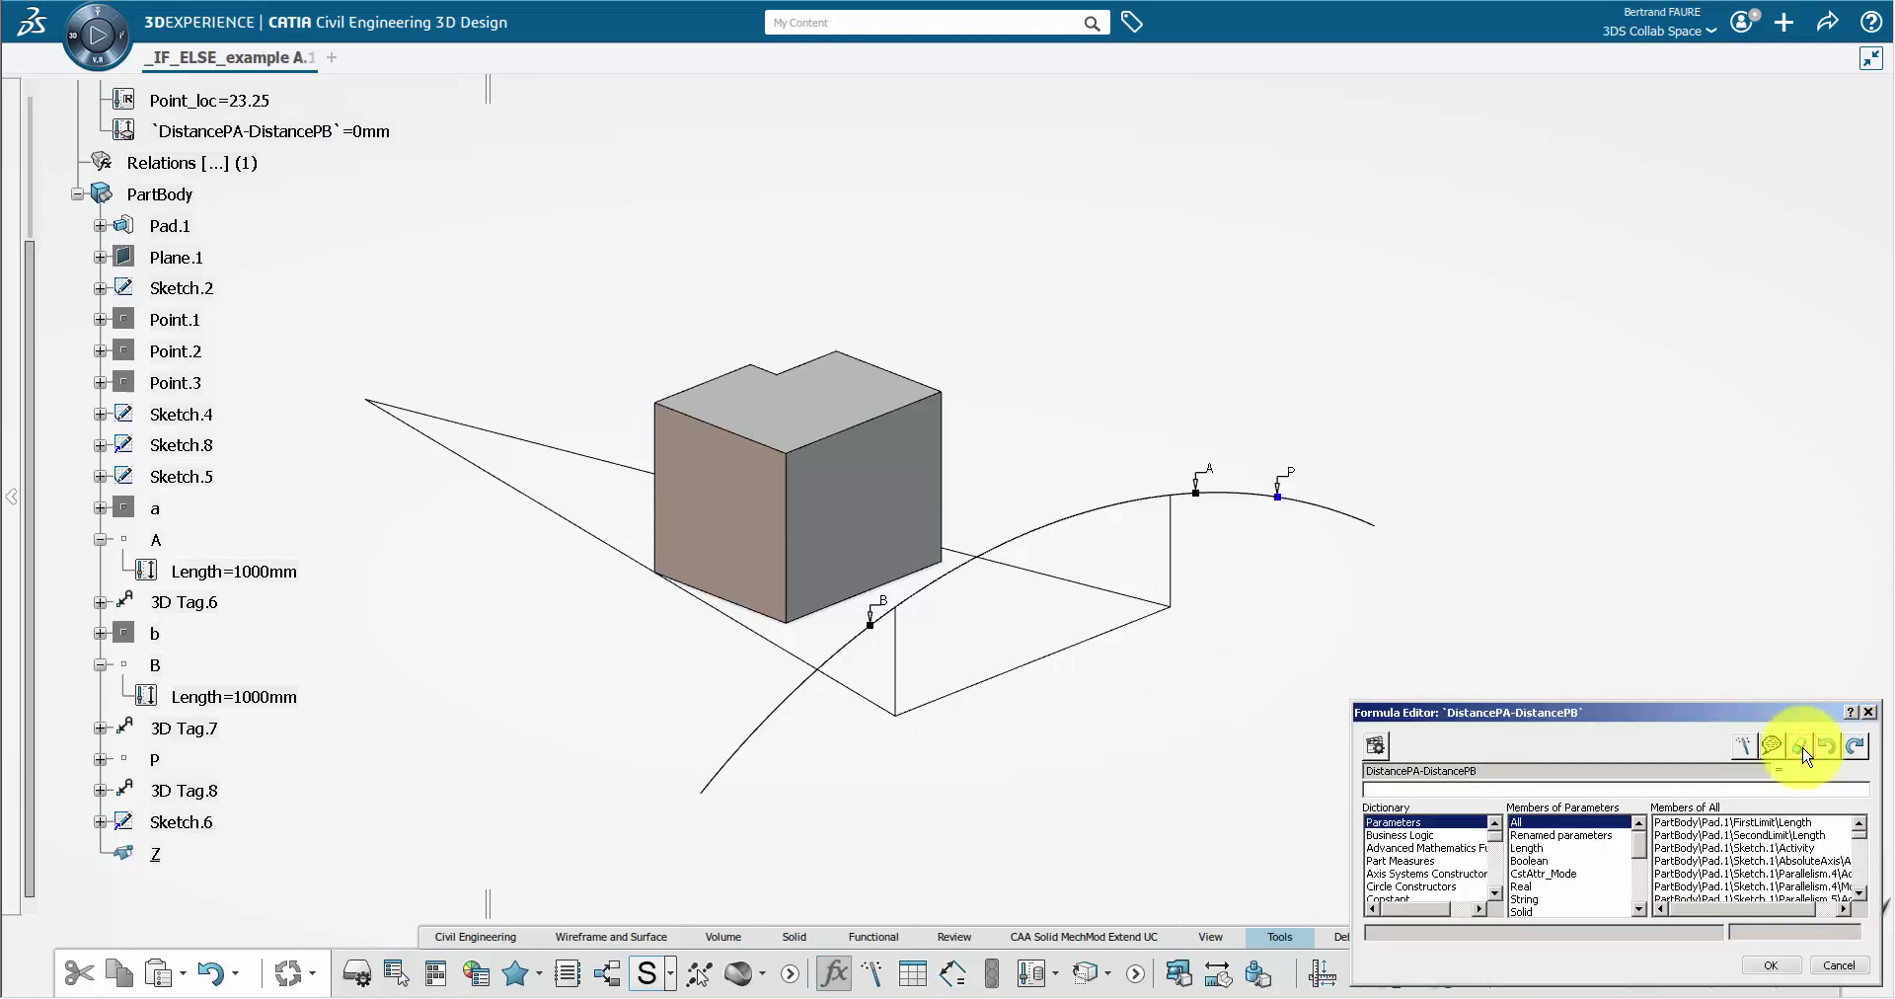
{"action": "type", "text": "distance("}
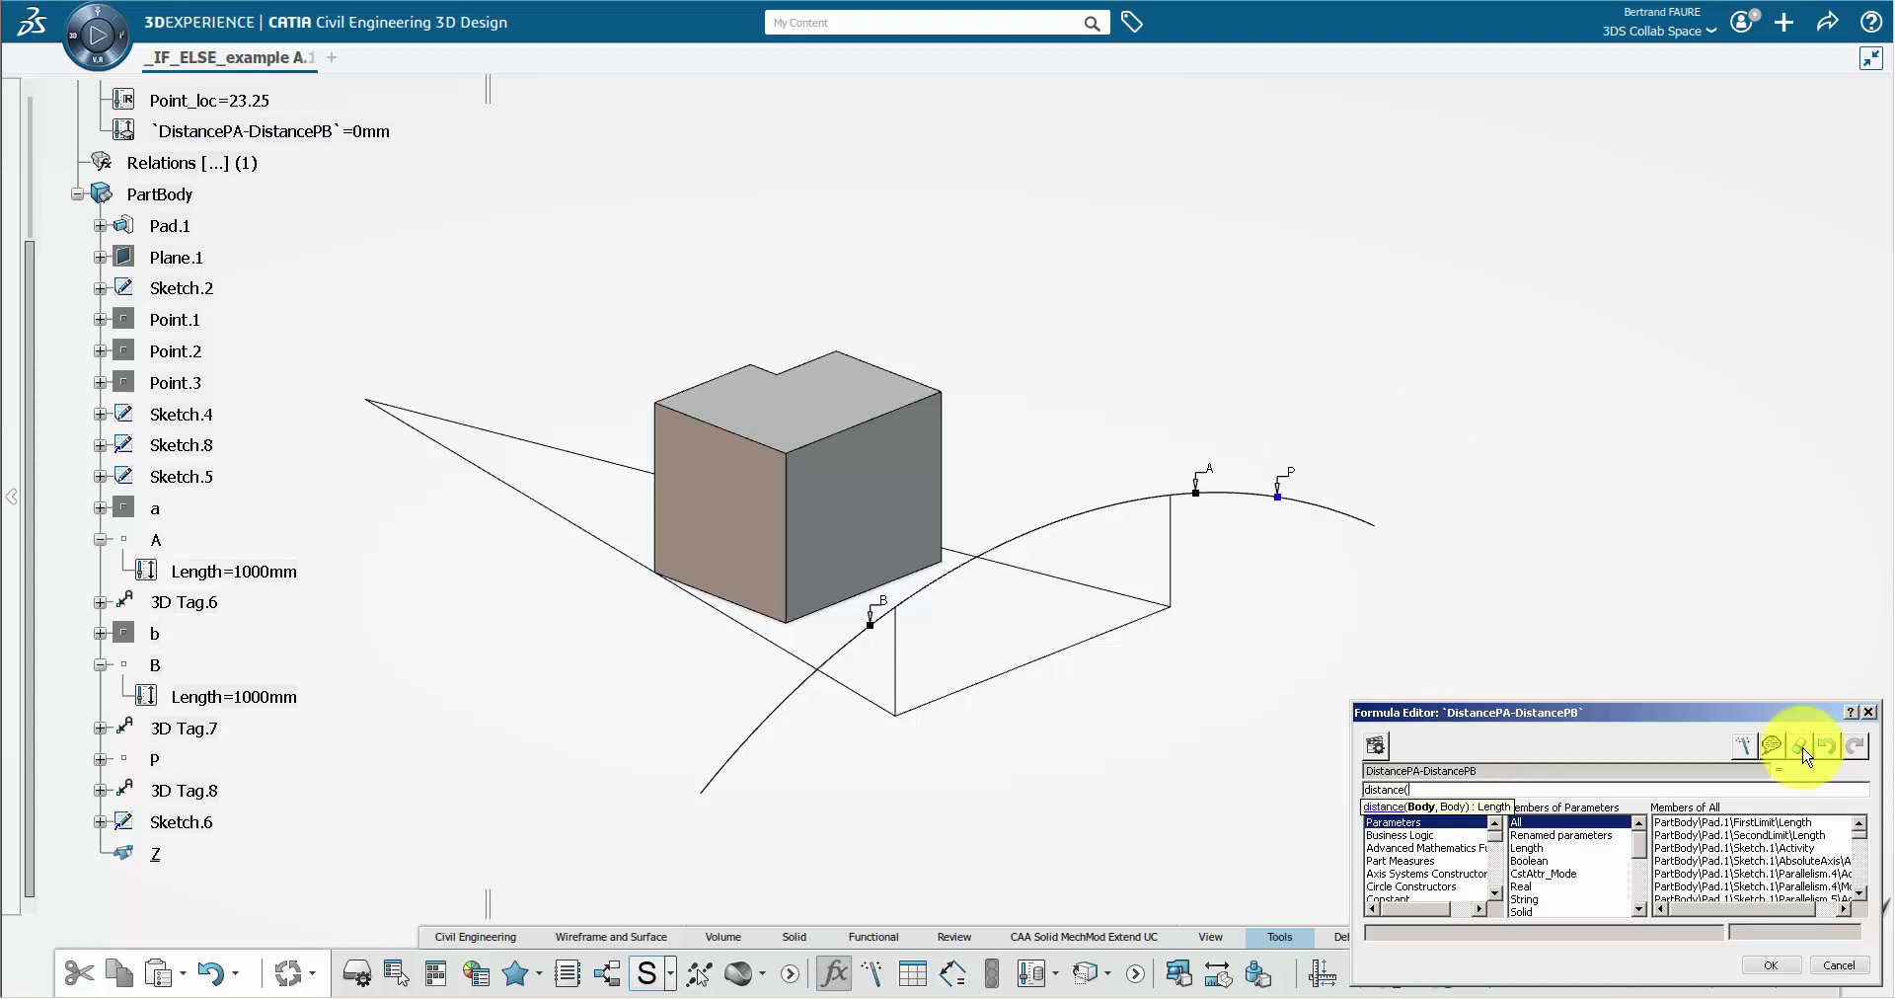
{"action": "left_click", "coordinate": [157, 761]}
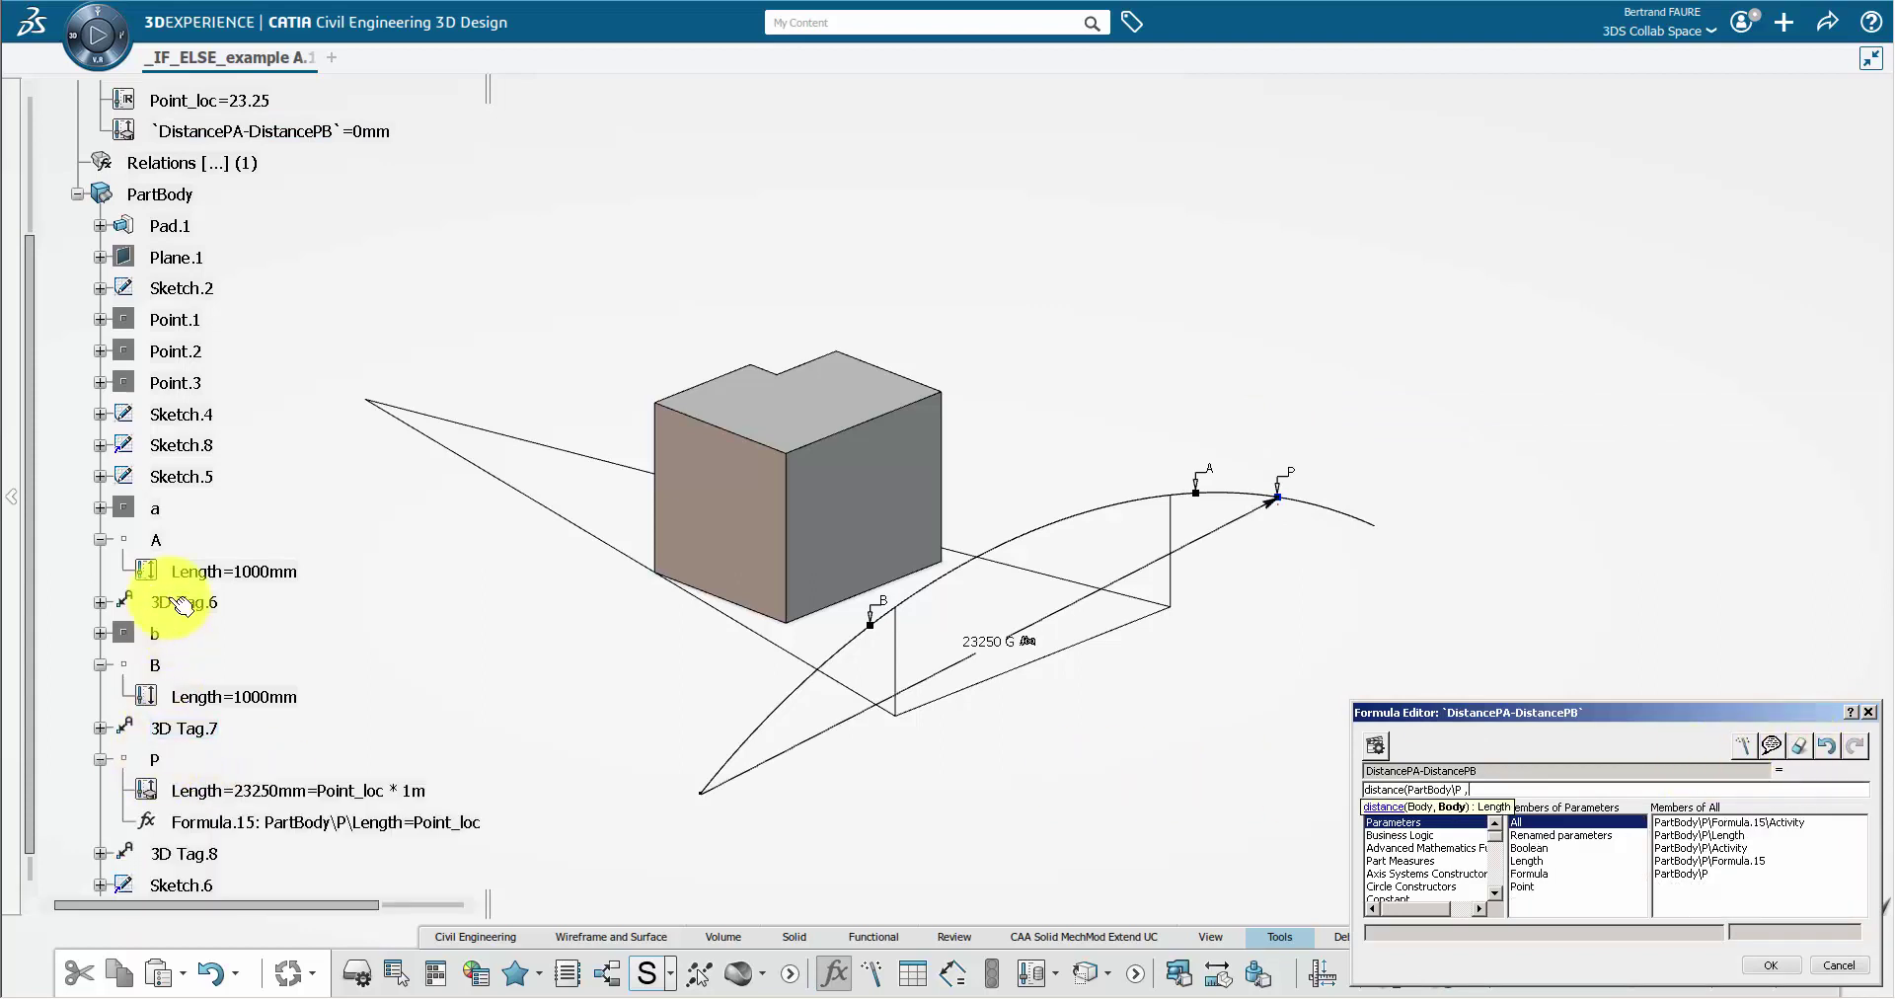
{"action": "left_click", "coordinate": [155, 539]}
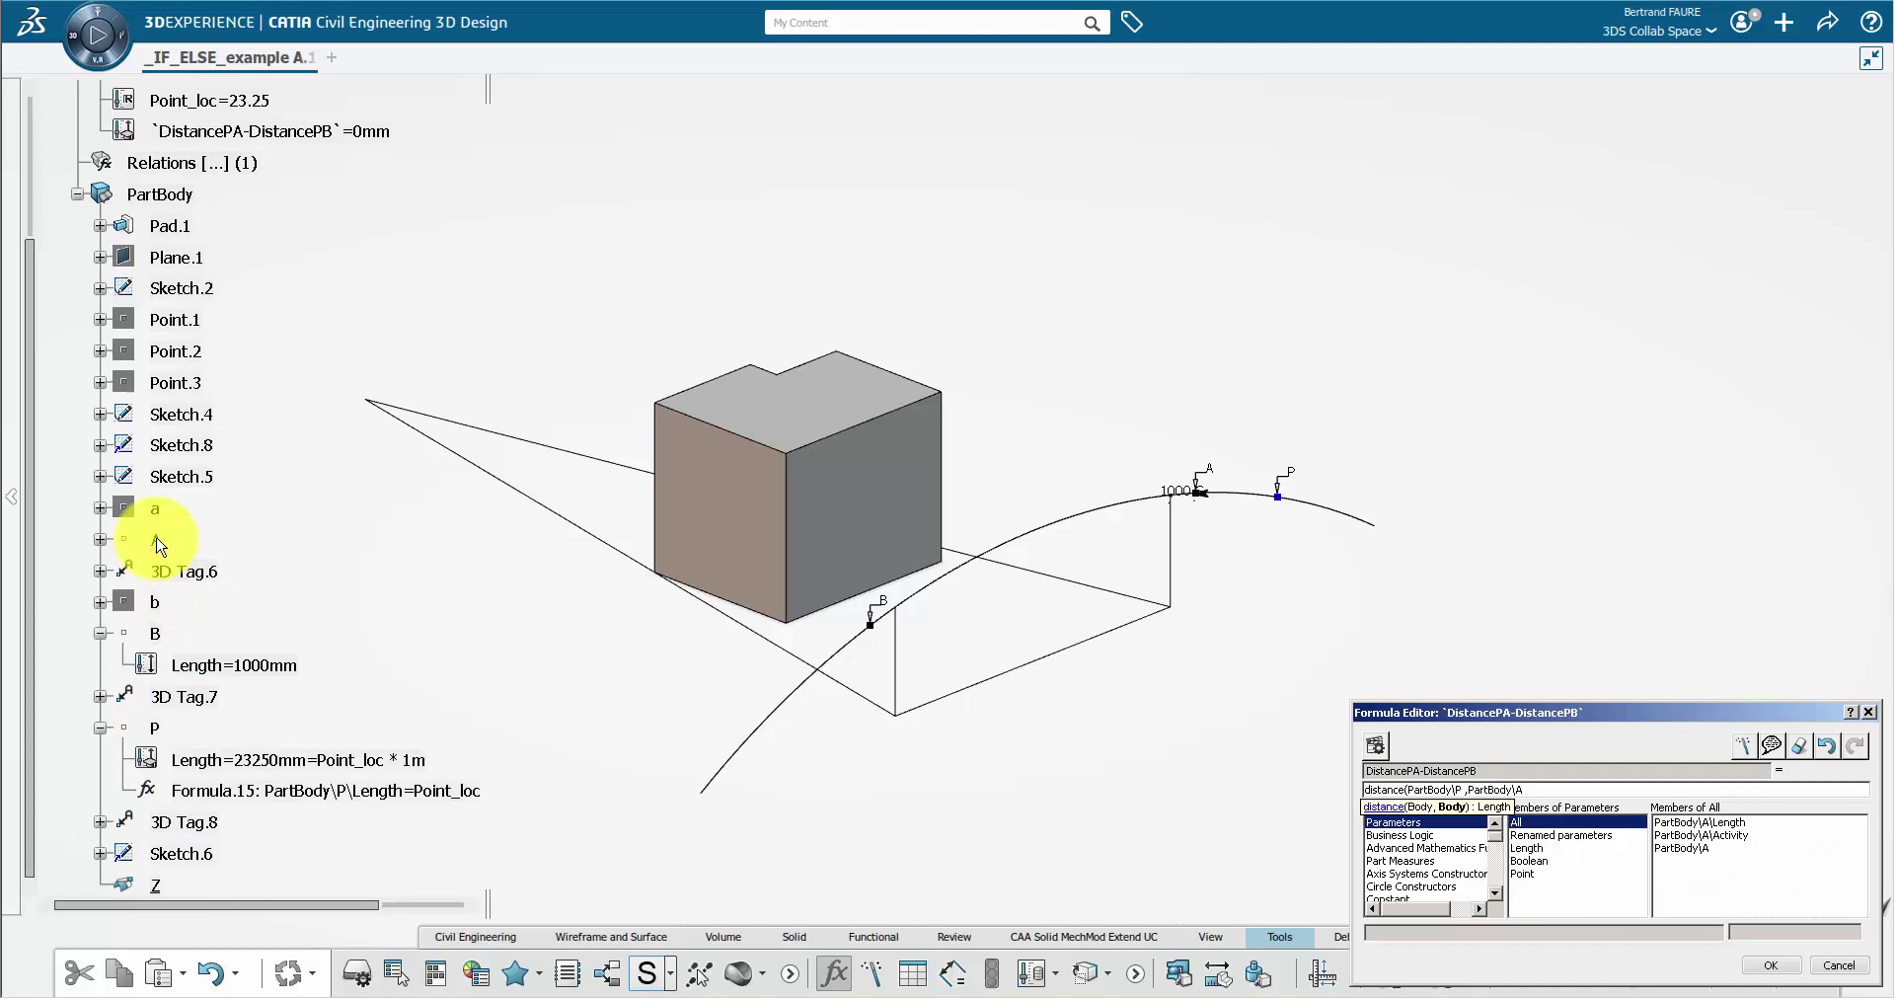
Step: Complete the formula by subtracting distance(P, B), confirm it, and allow automatic update
{"action": "type", "text": ")"}
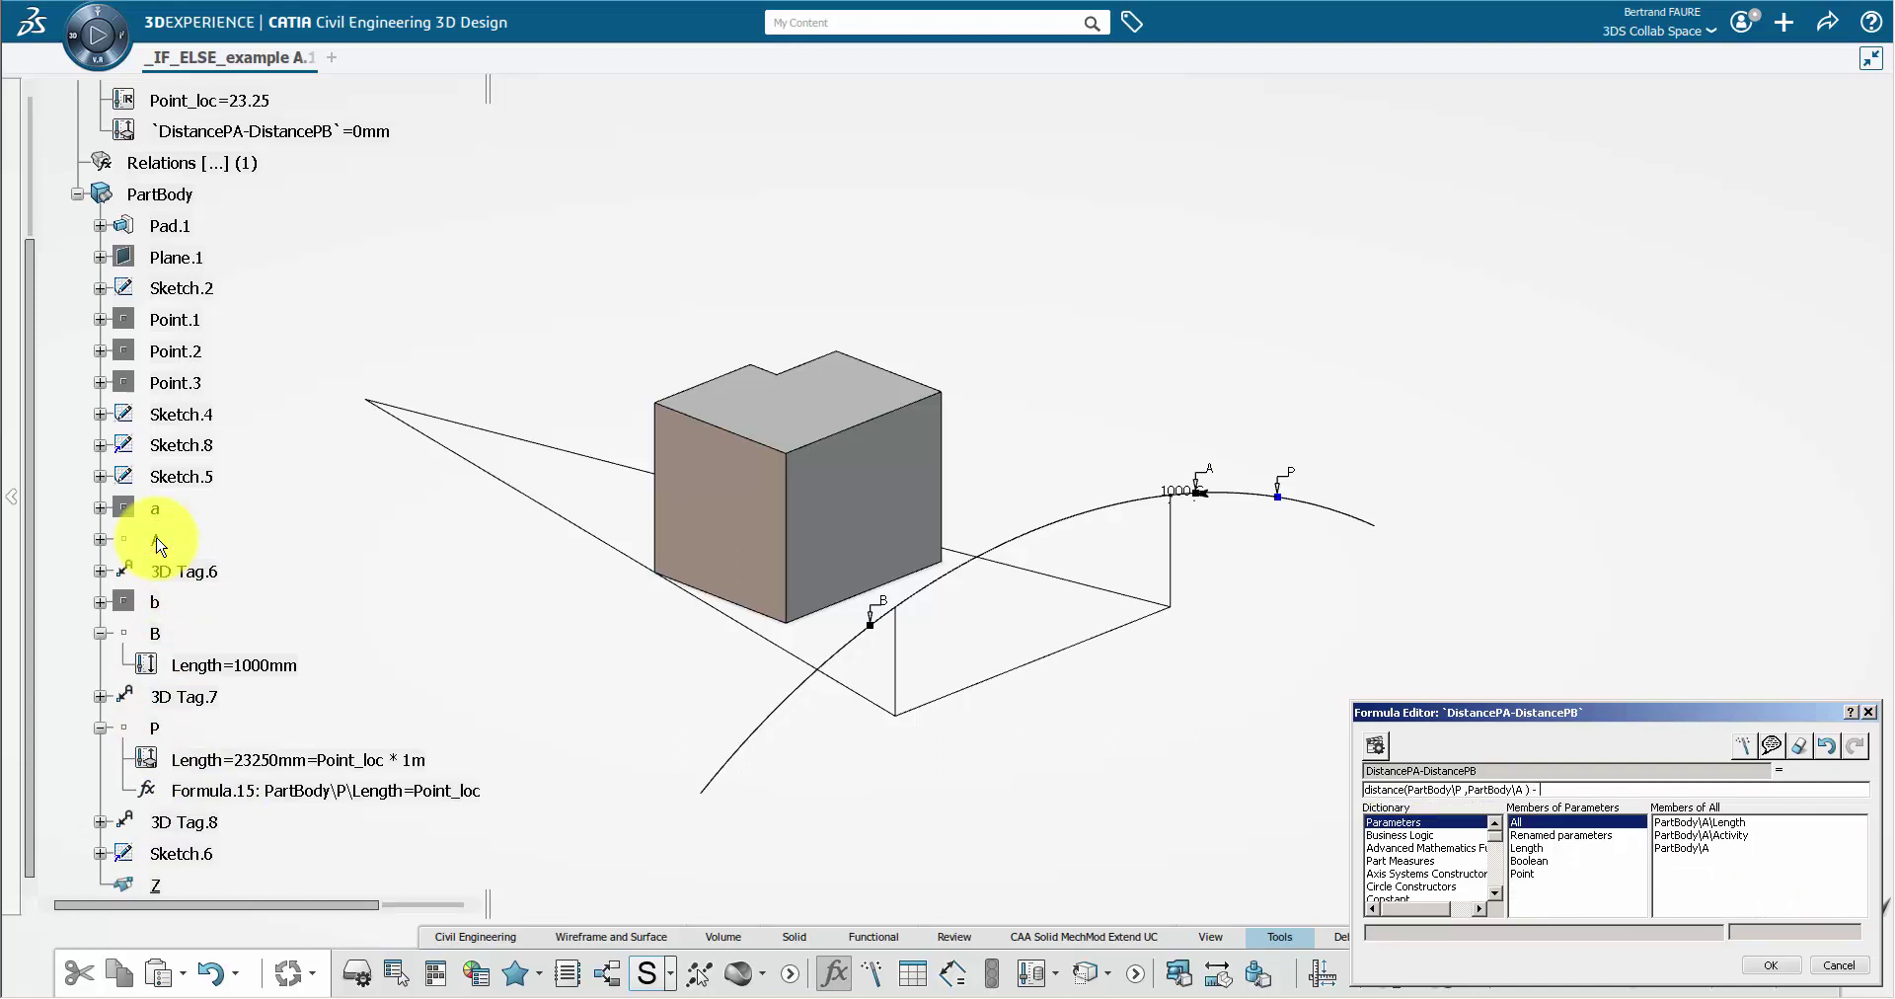
{"action": "type", "text": " - distance("}
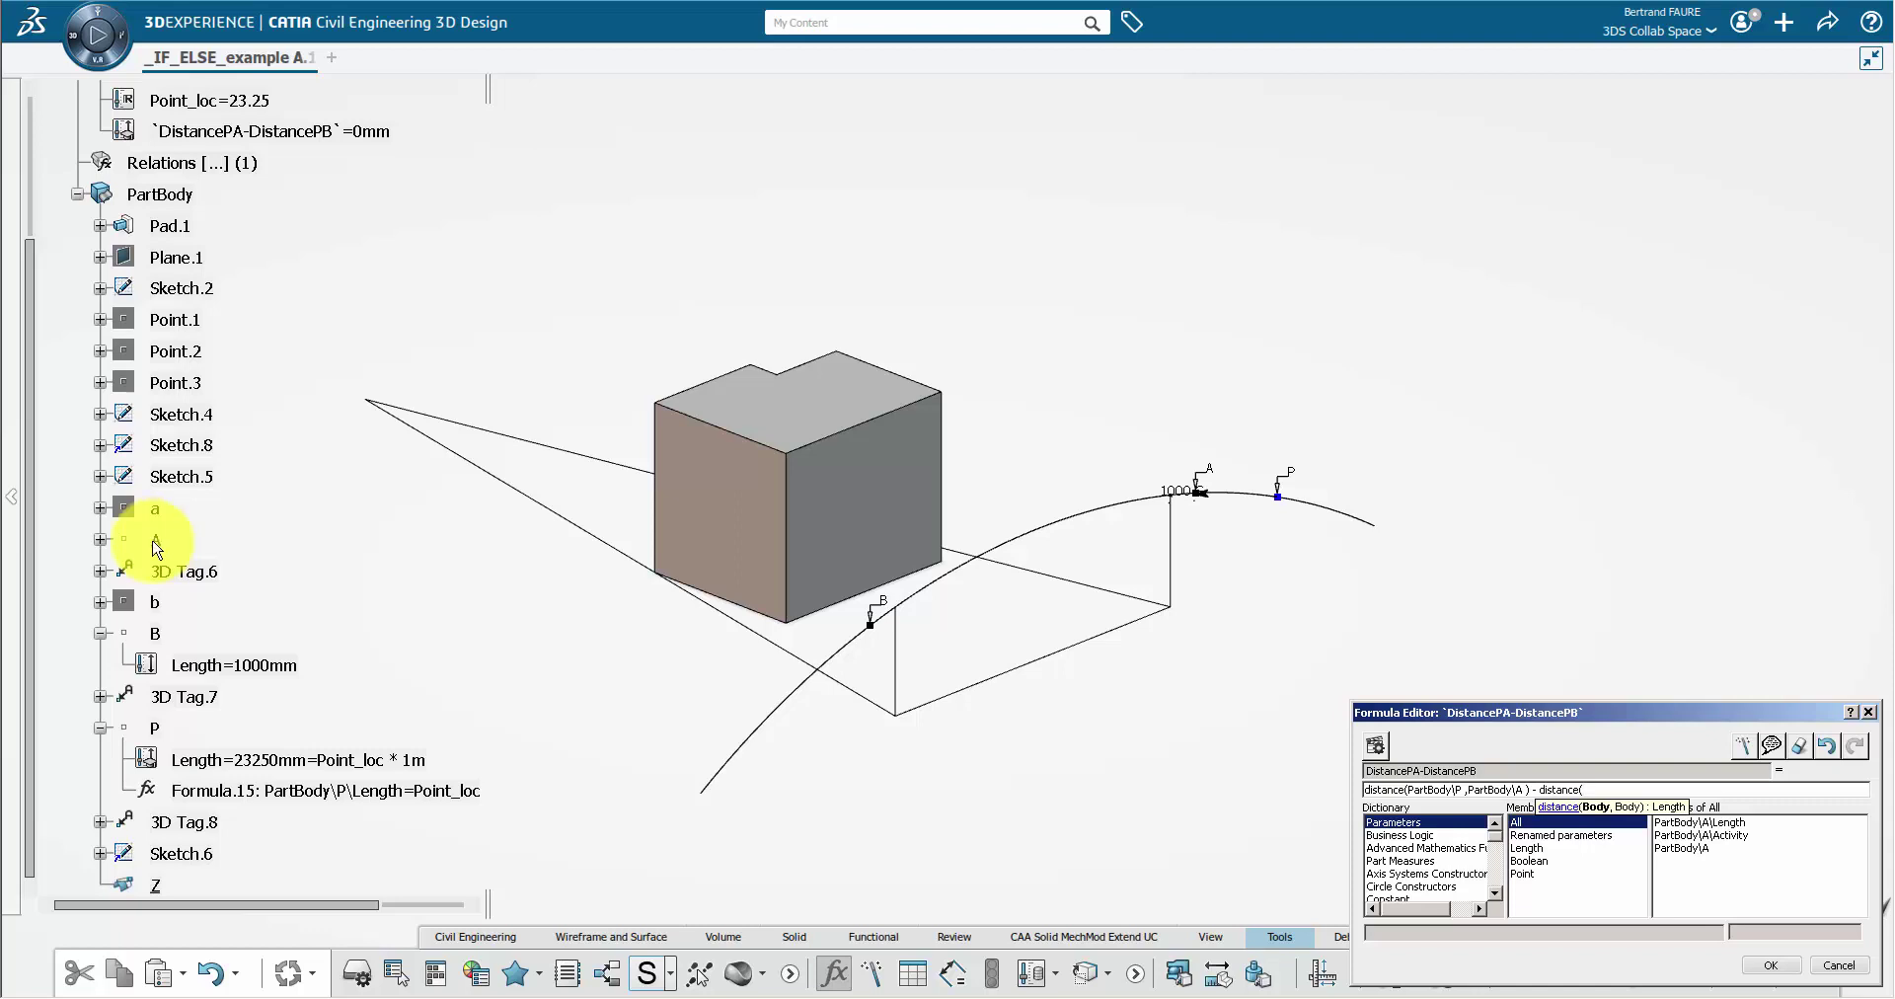
{"action": "left_click", "coordinate": [155, 728]}
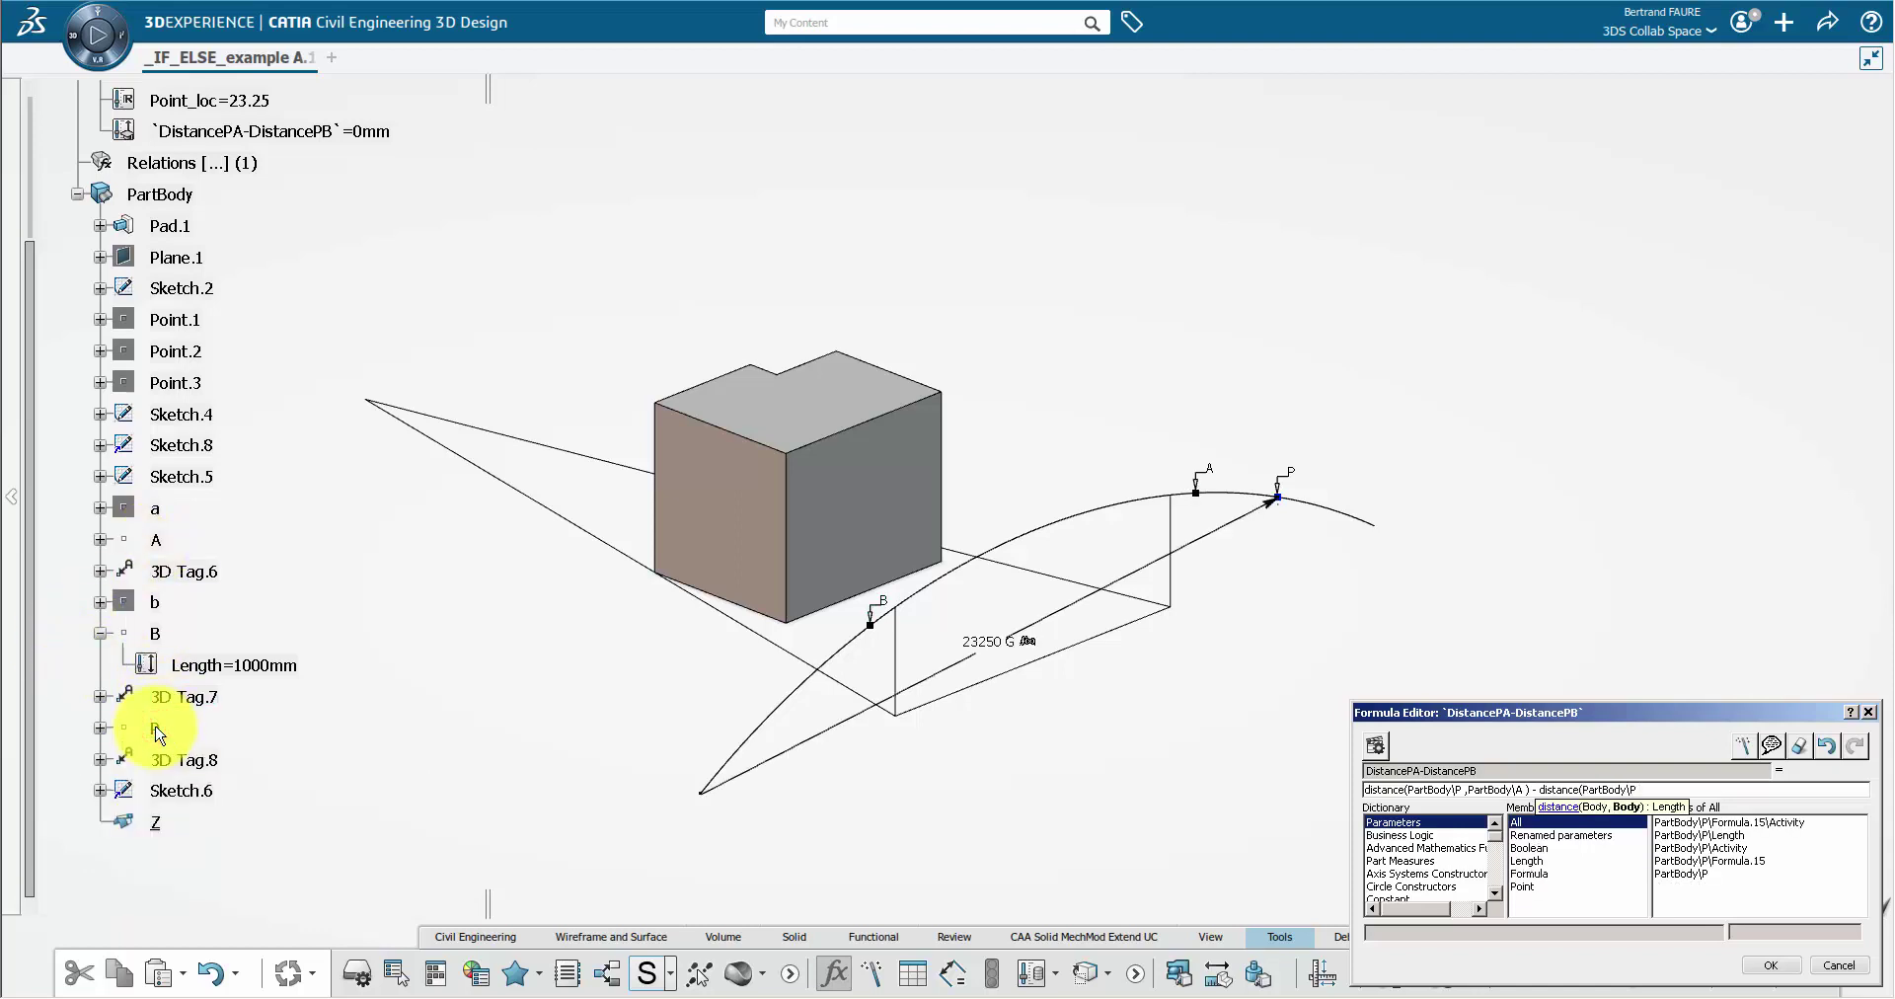
{"action": "type", "text": ","}
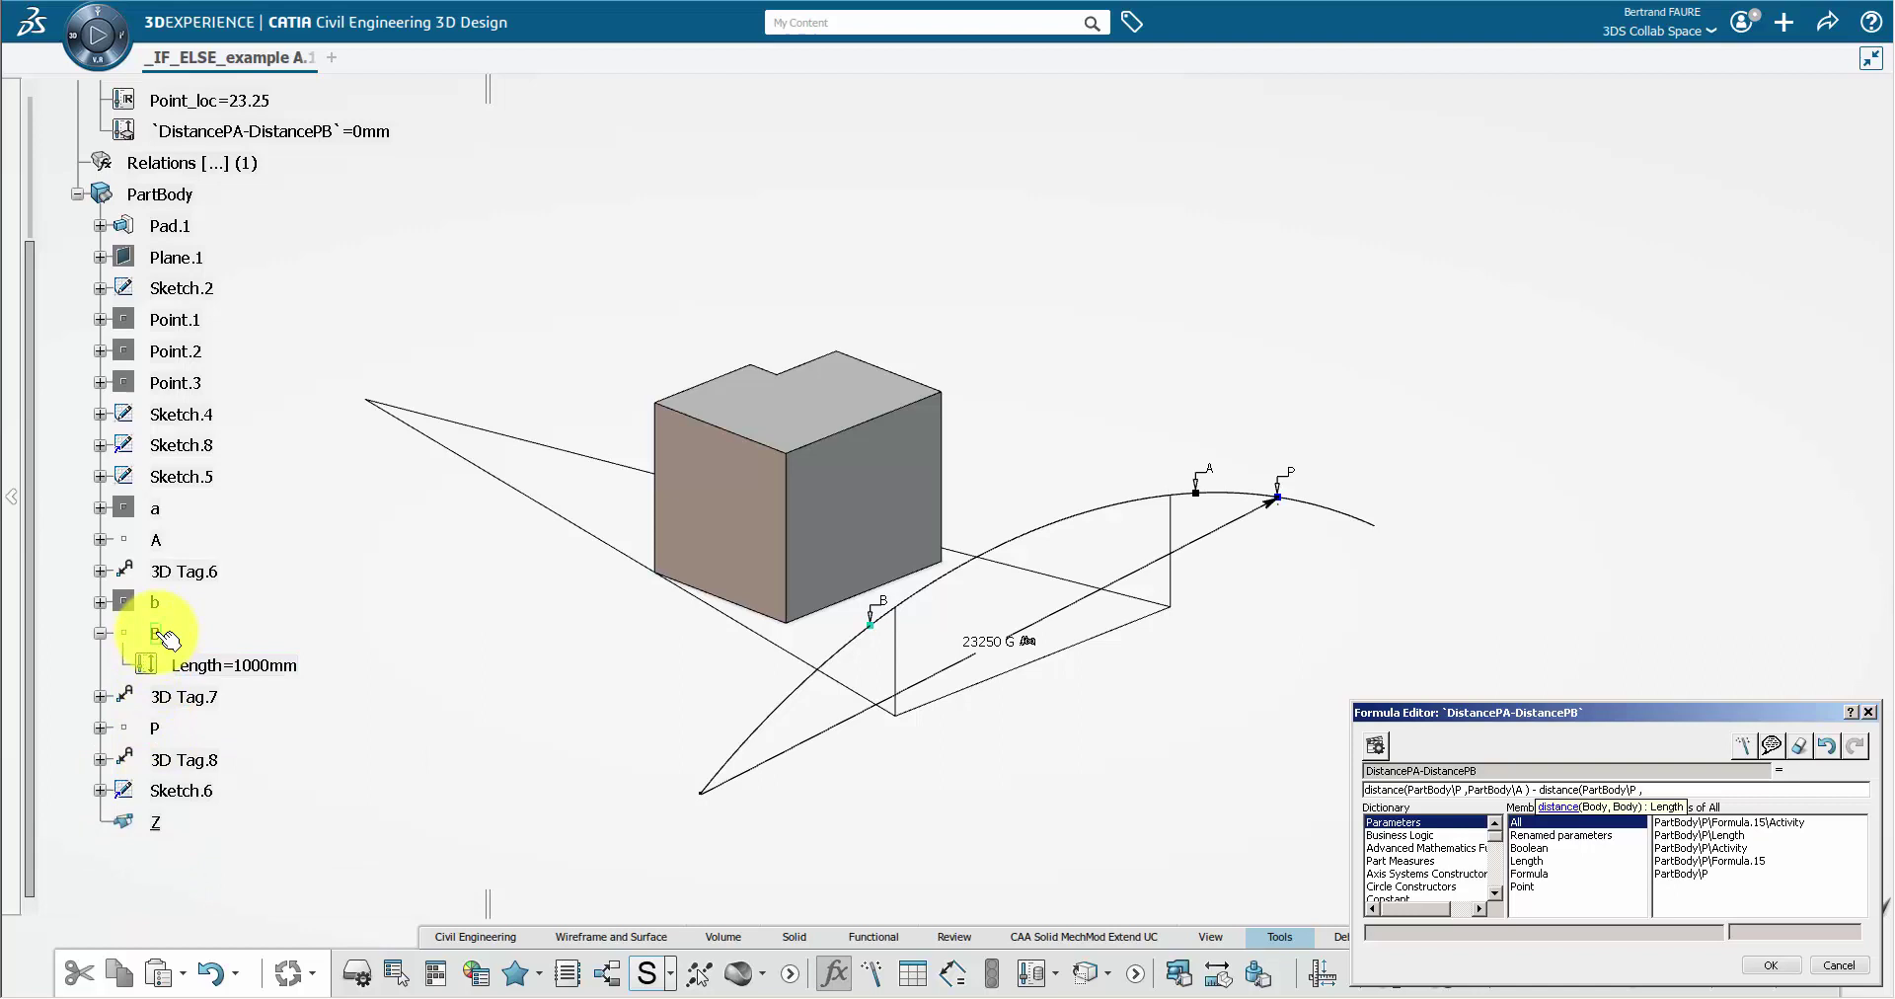
{"action": "left_click", "coordinate": [160, 634]}
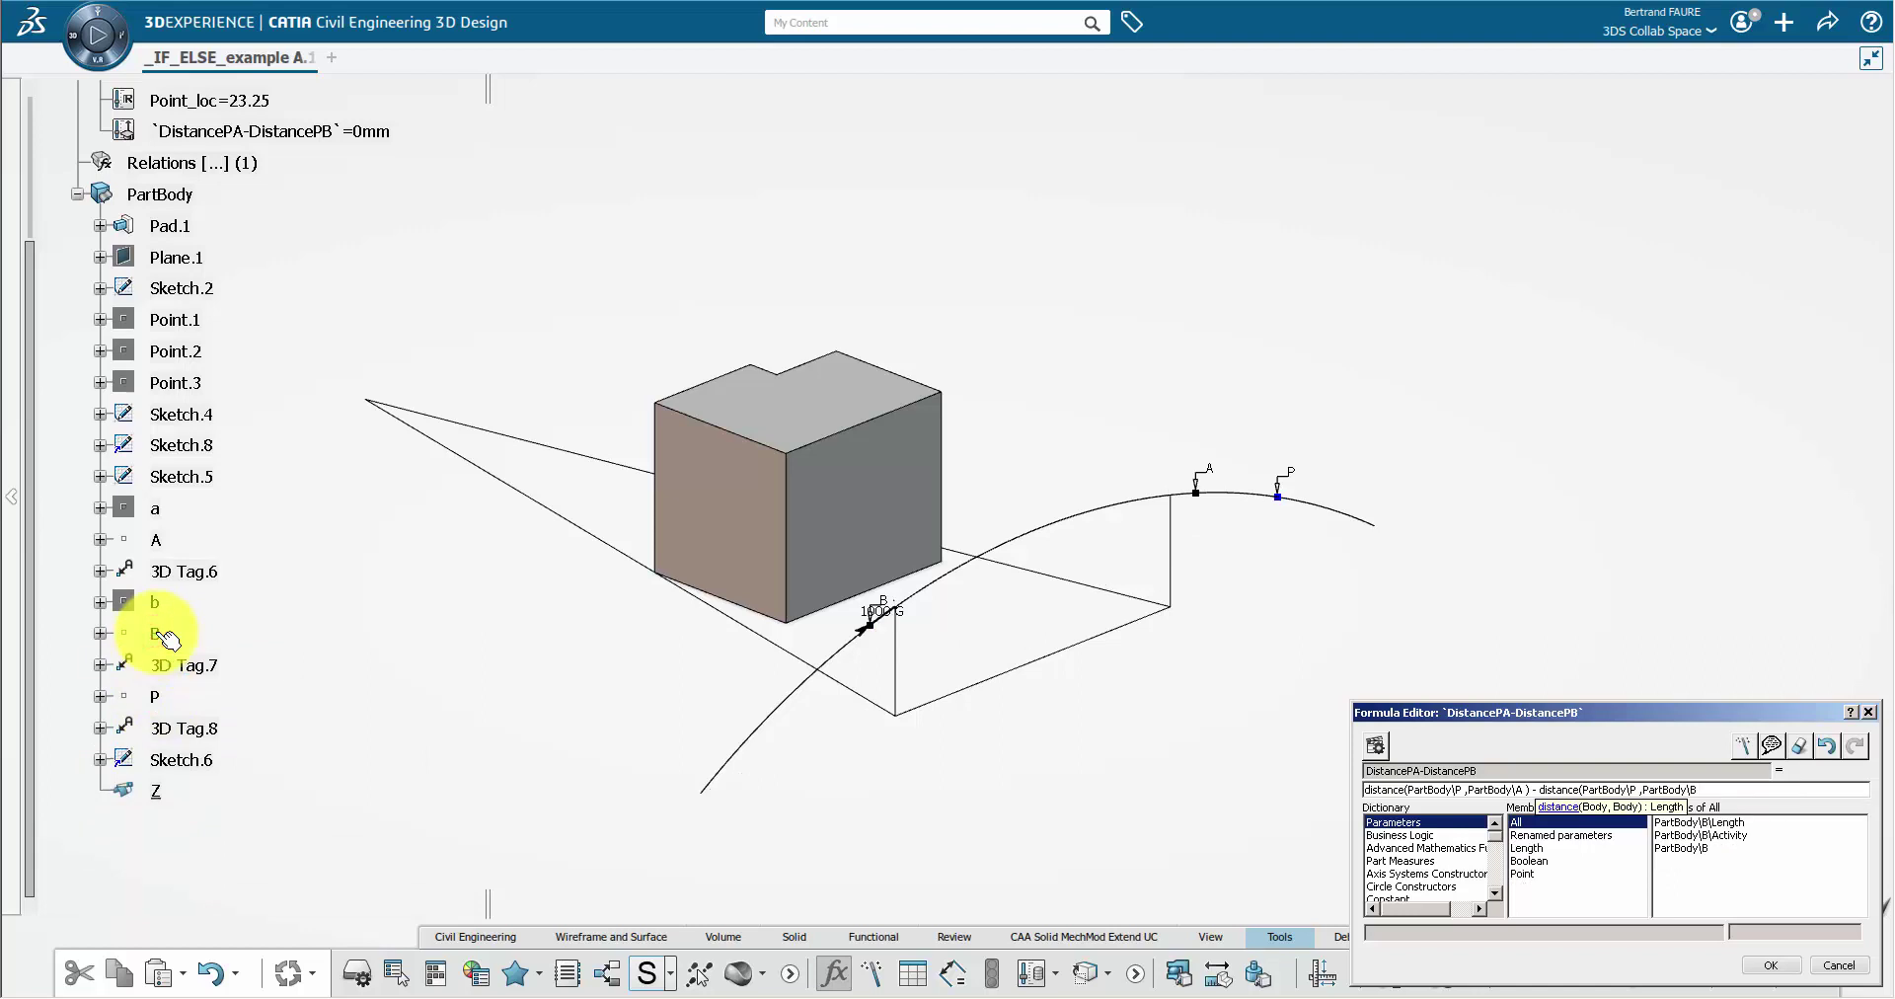
{"action": "type", "text": ")"}
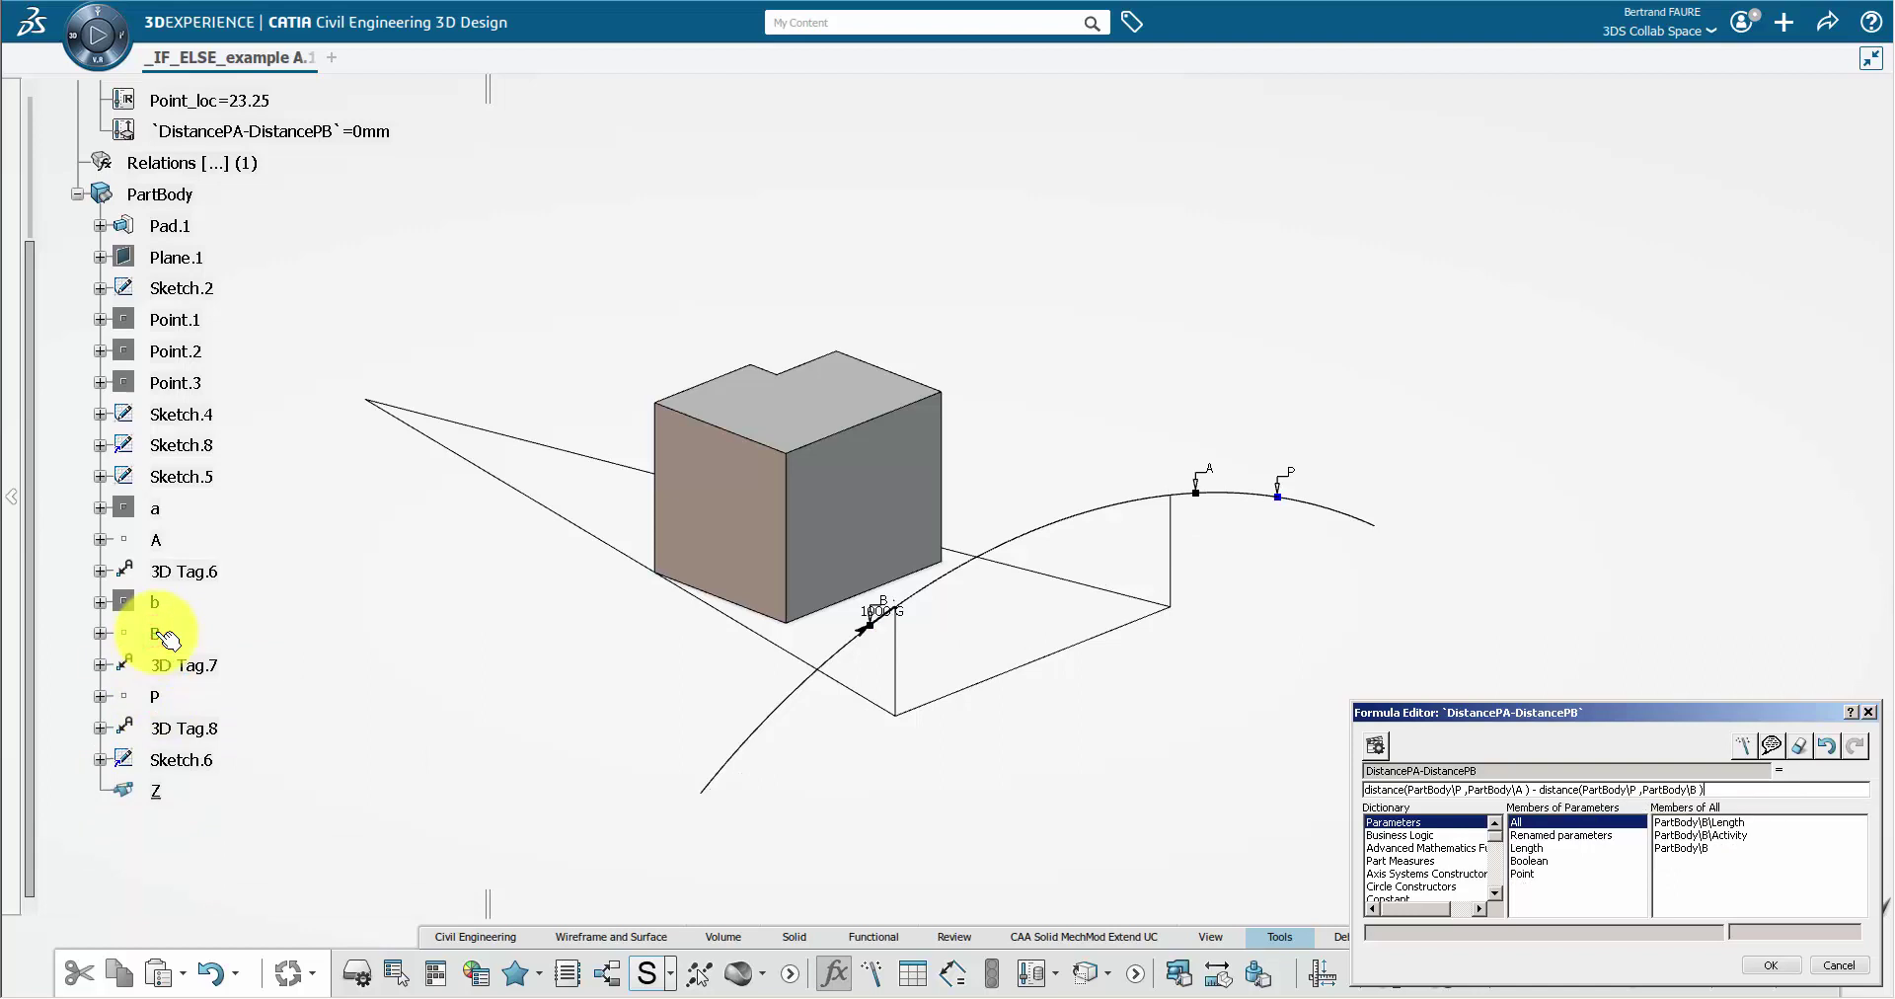
{"action": "left_click", "coordinate": [1770, 964]}
{"action": "left_click", "coordinate": [1039, 577]}
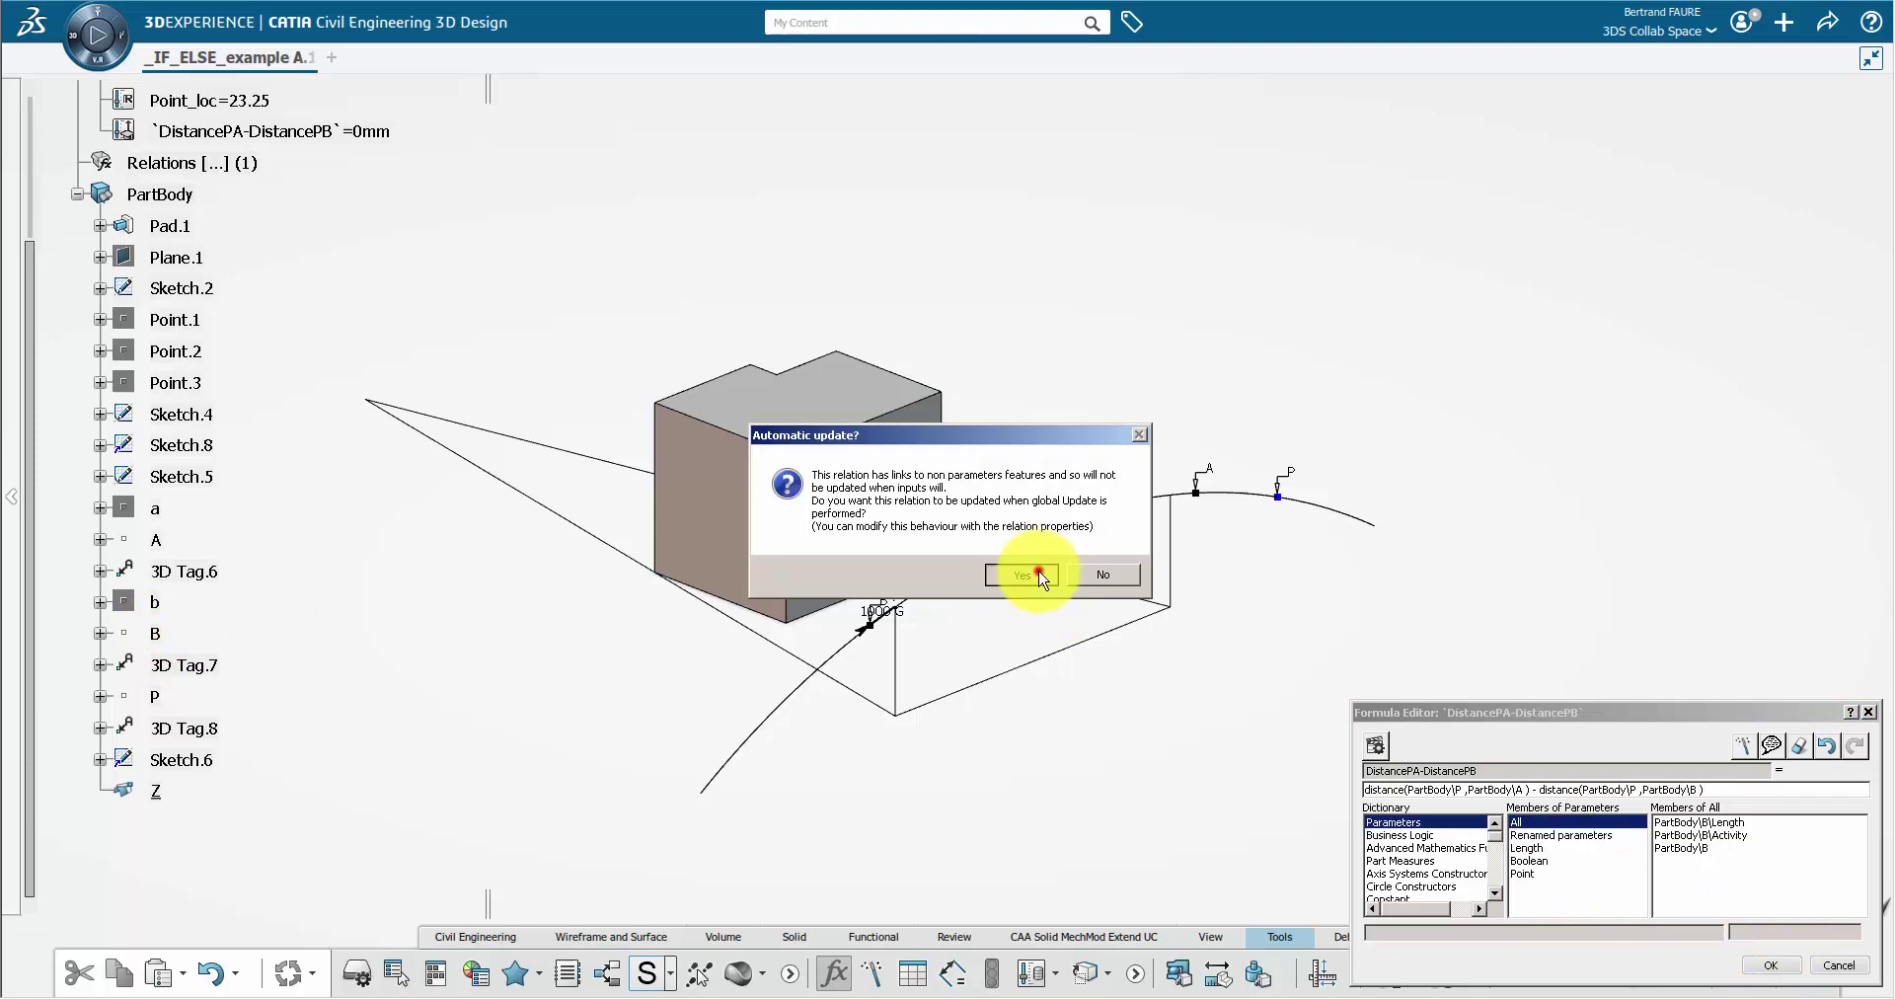
Step: Move the DistancePA-DistancePB parameter and its formula under PartBody
{"action": "left_click", "coordinate": [1694, 816]}
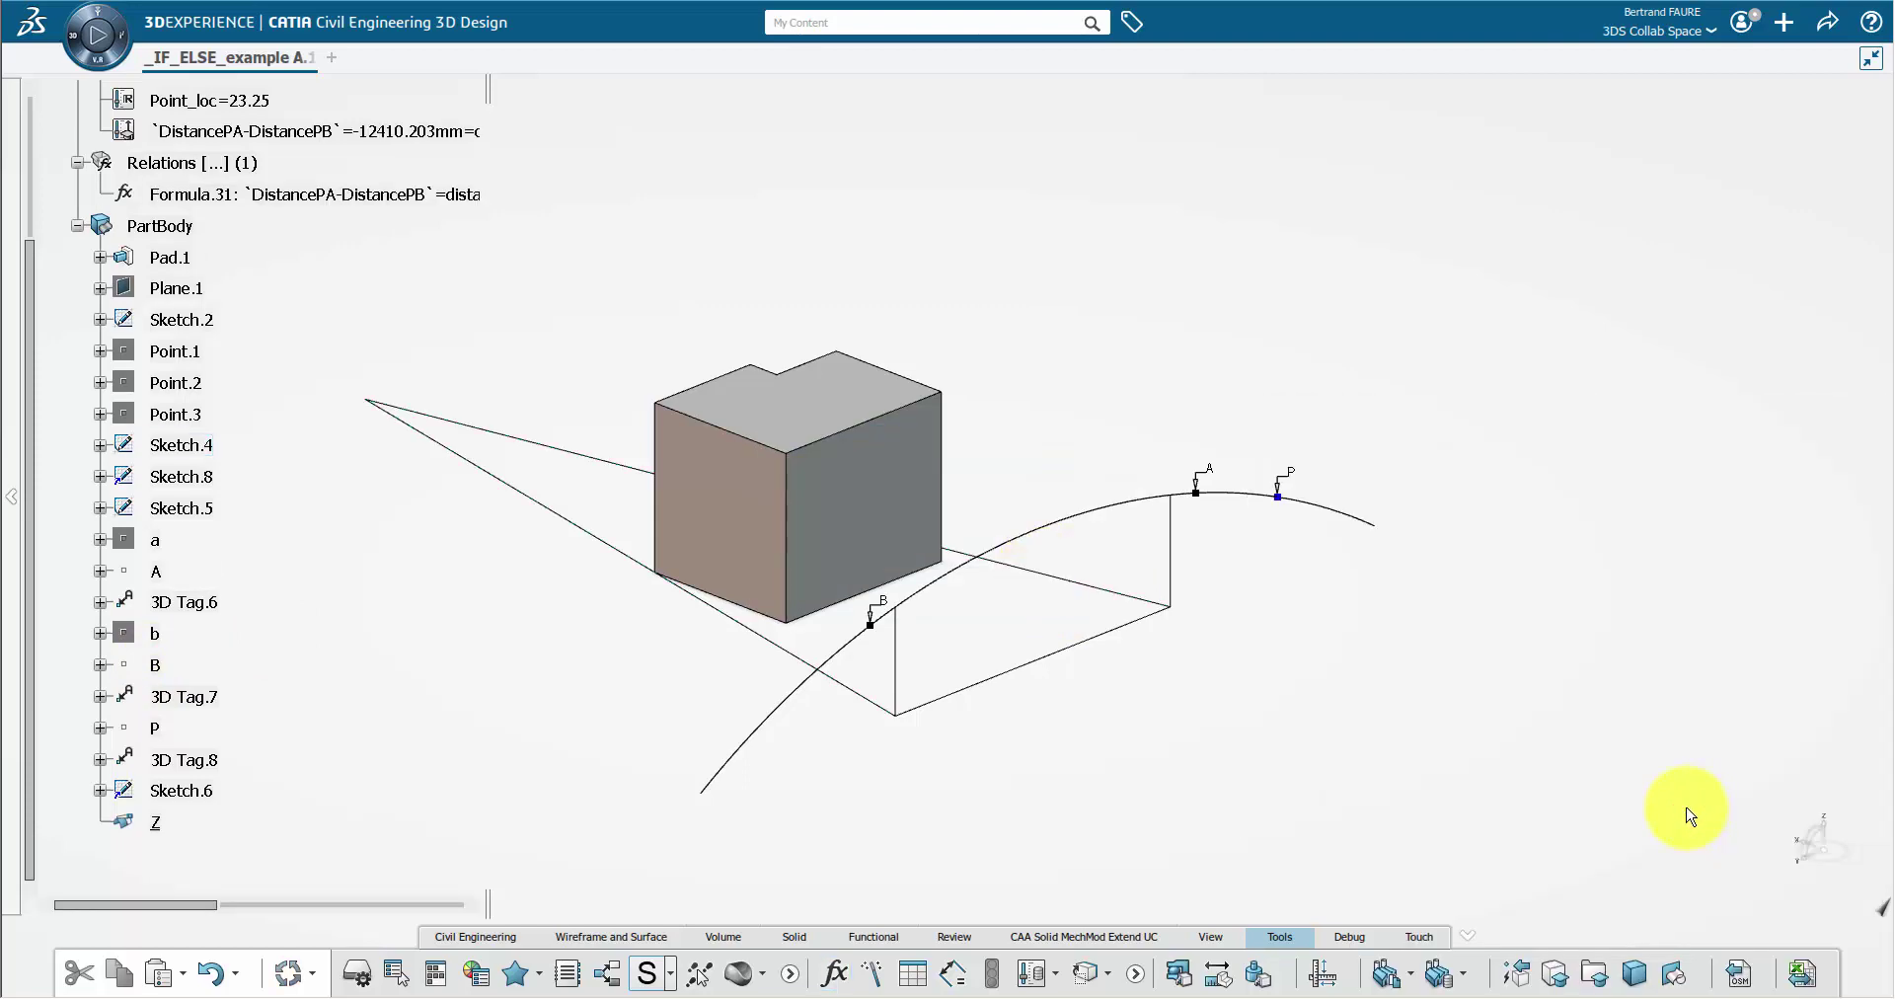
{"action": "left_click", "coordinate": [237, 130]}
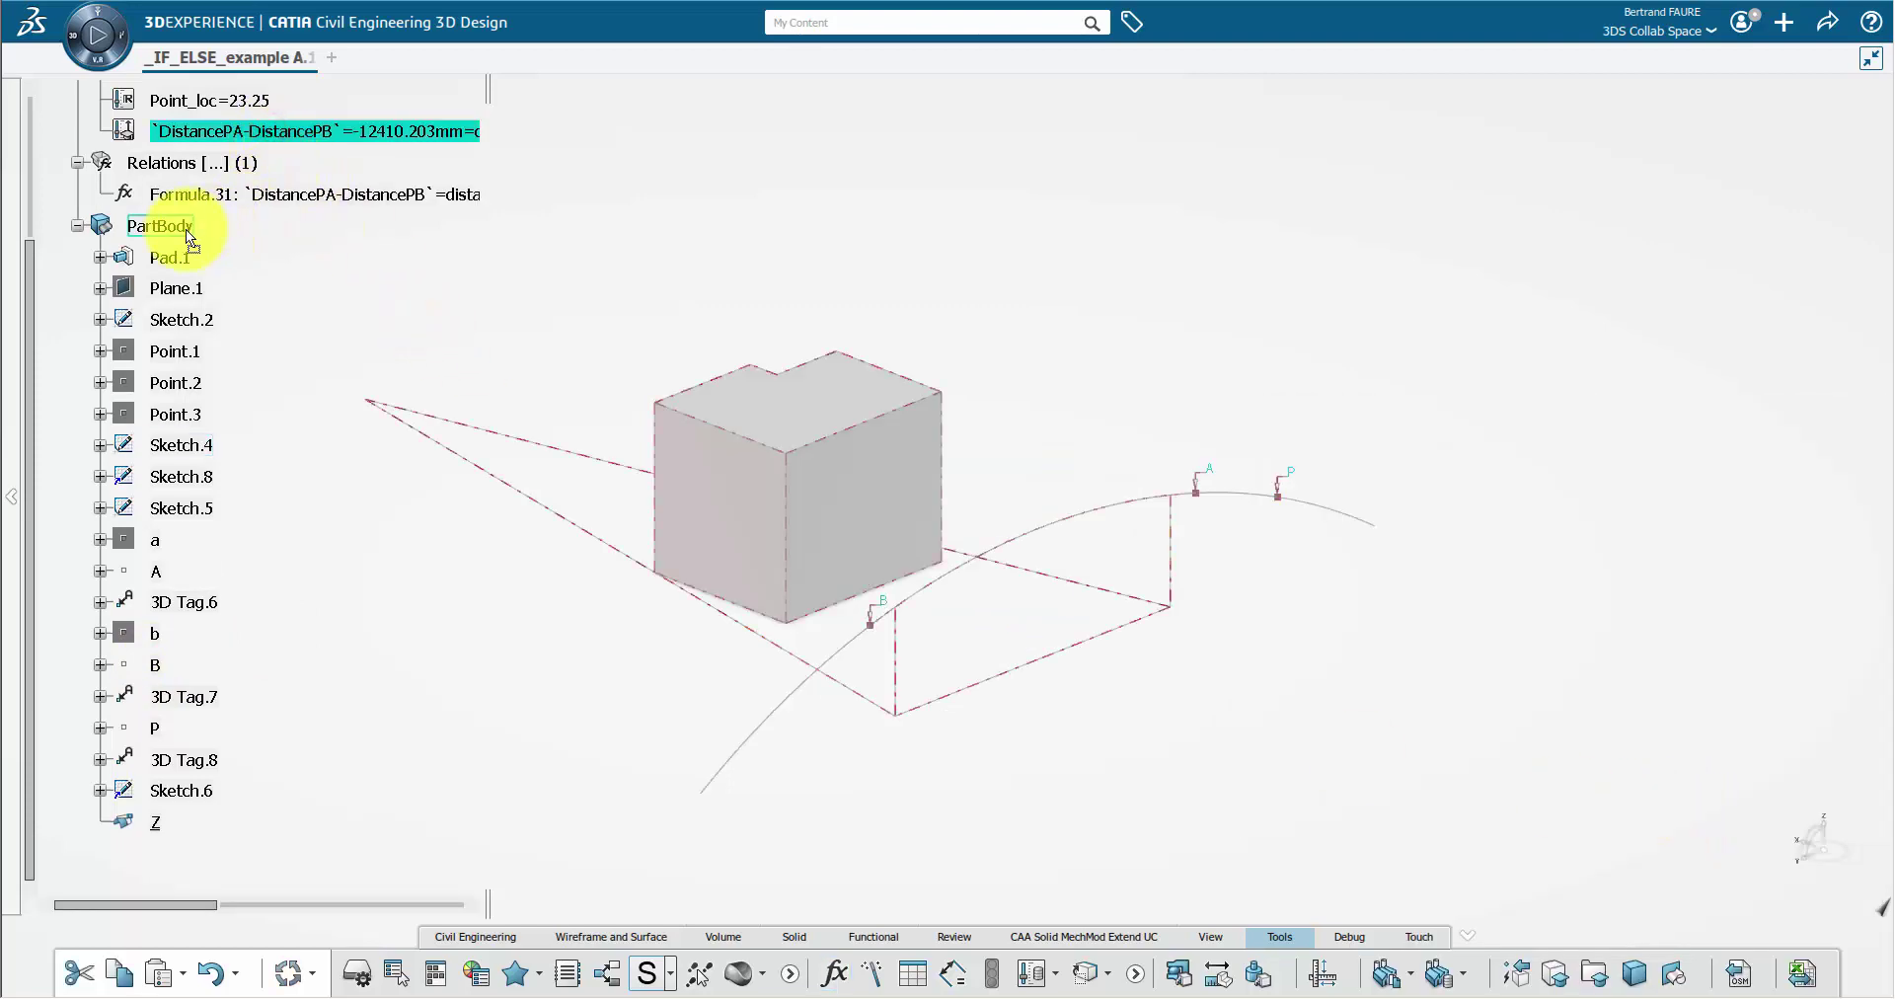
{"action": "left_click_drag", "start_coordinate": [186, 229], "coordinate": [186, 228]}
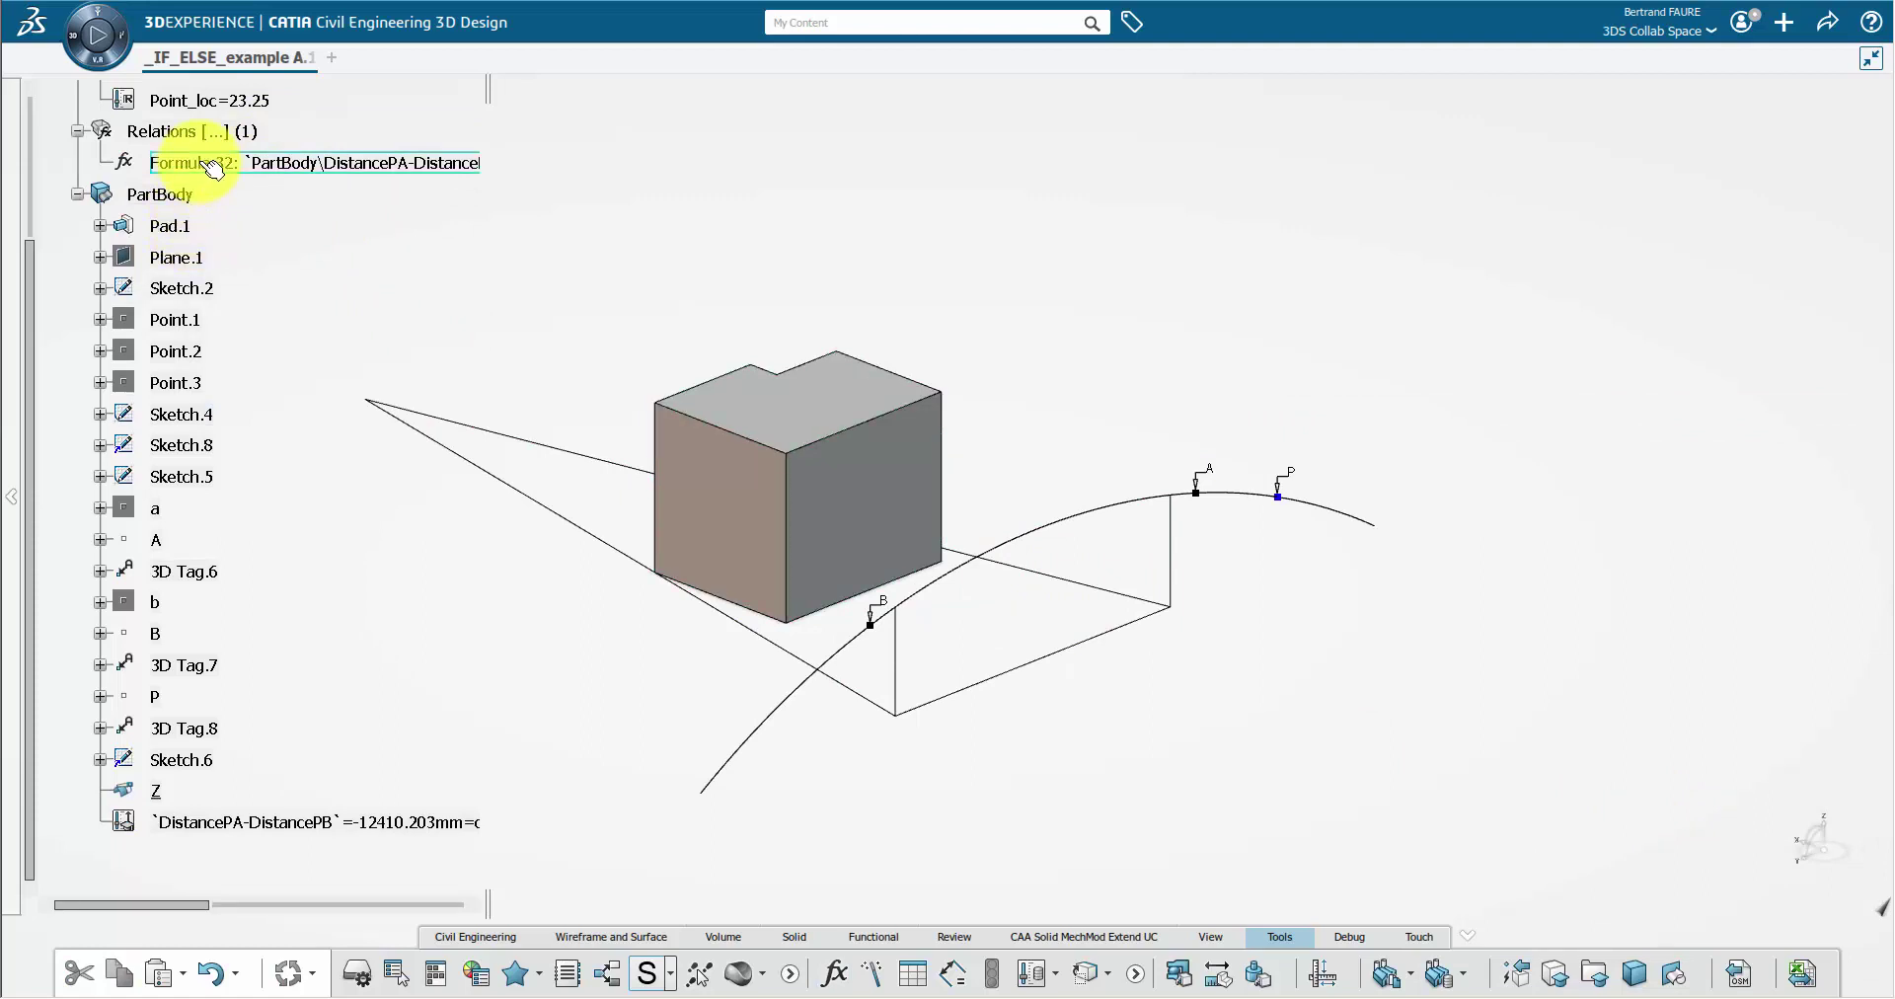
{"action": "left_click_drag", "start_coordinate": [173, 162], "coordinate": [227, 821]}
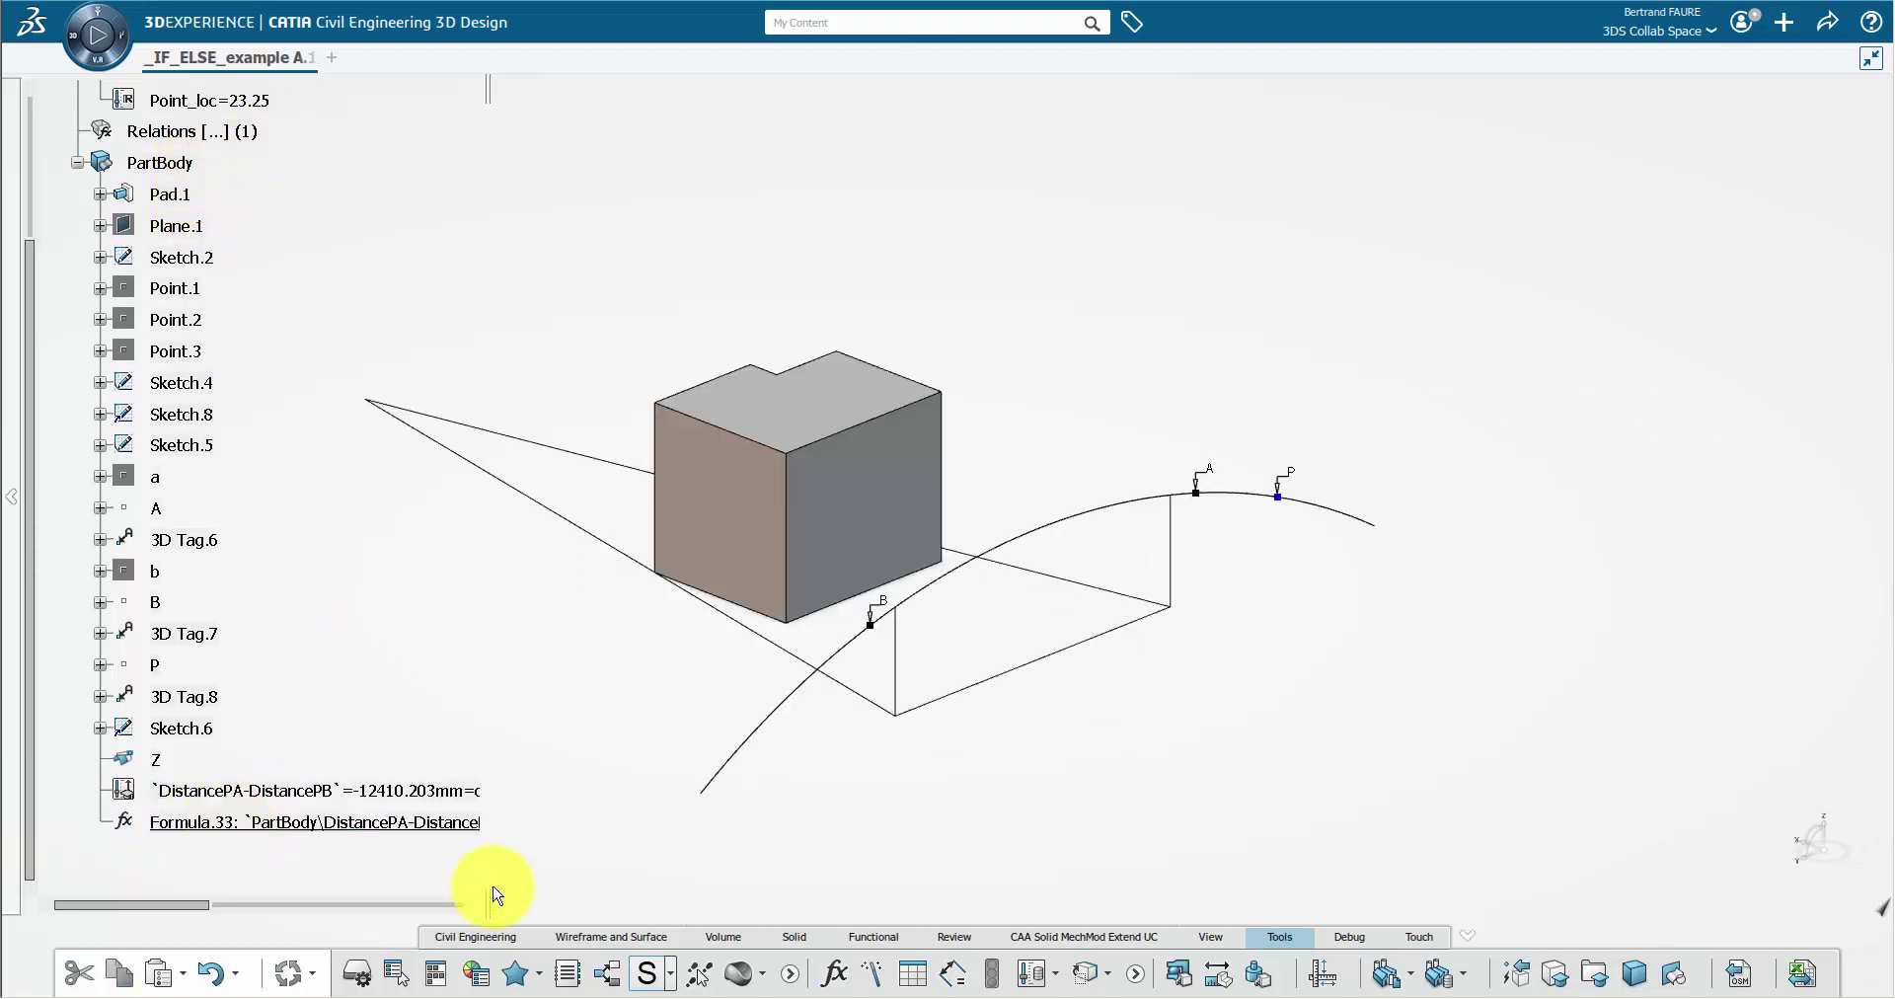
Step: Create Point.22 with the formula DistancePA-DistancePB > 0m ? B ; A
{"action": "left_click", "coordinate": [834, 974]}
{"action": "left_click", "coordinate": [1425, 750]}
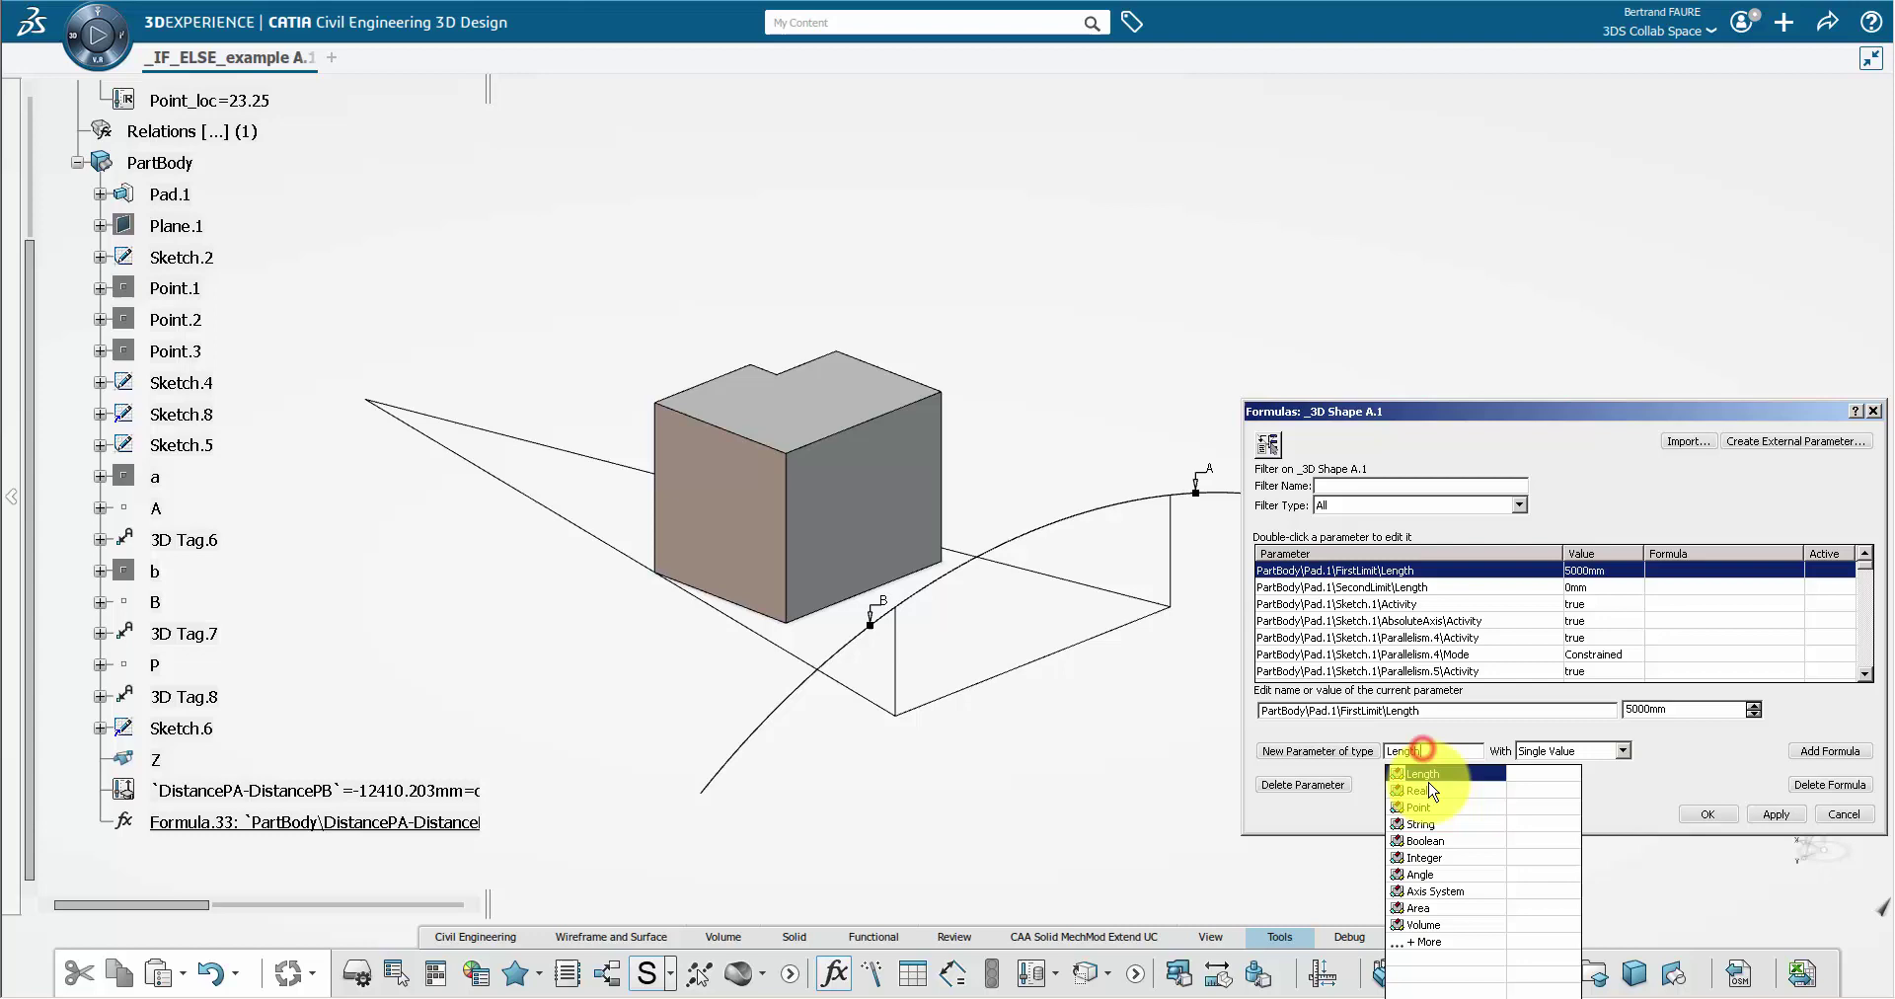
{"action": "left_click", "coordinate": [1434, 802]}
{"action": "left_click", "coordinate": [1353, 752]}
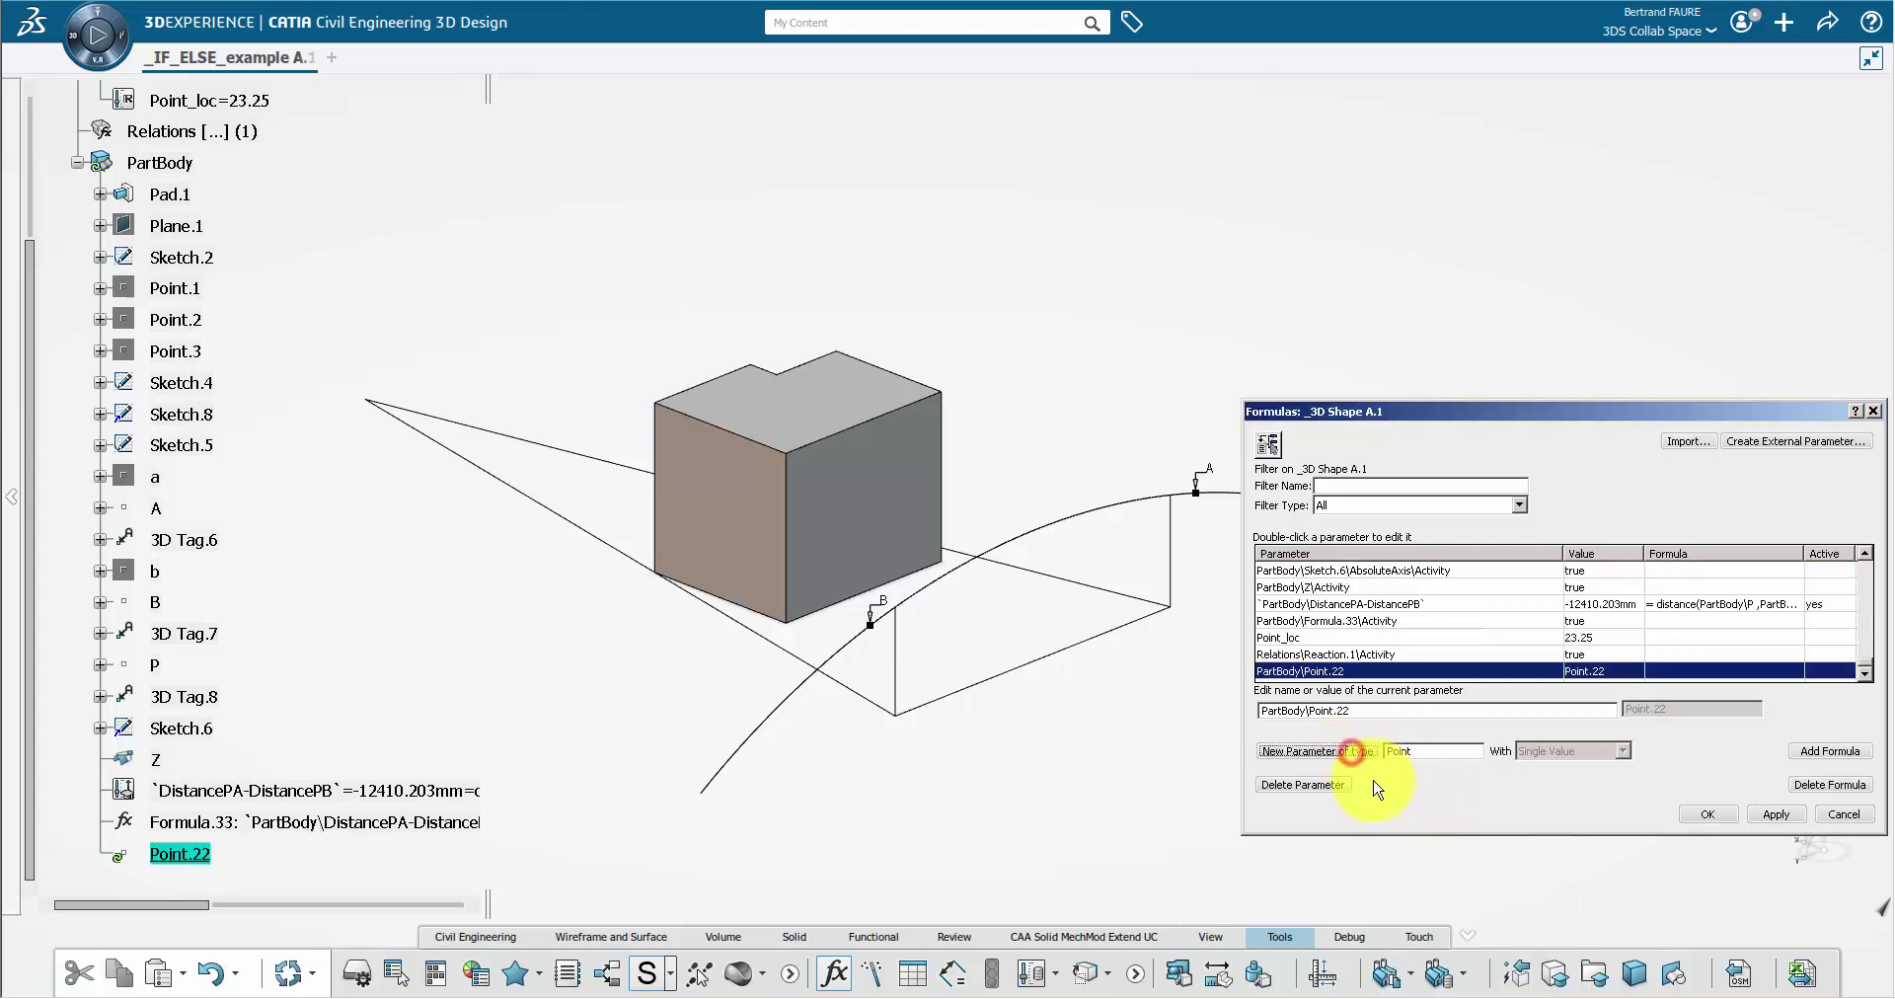
{"action": "left_click", "coordinate": [1829, 756]}
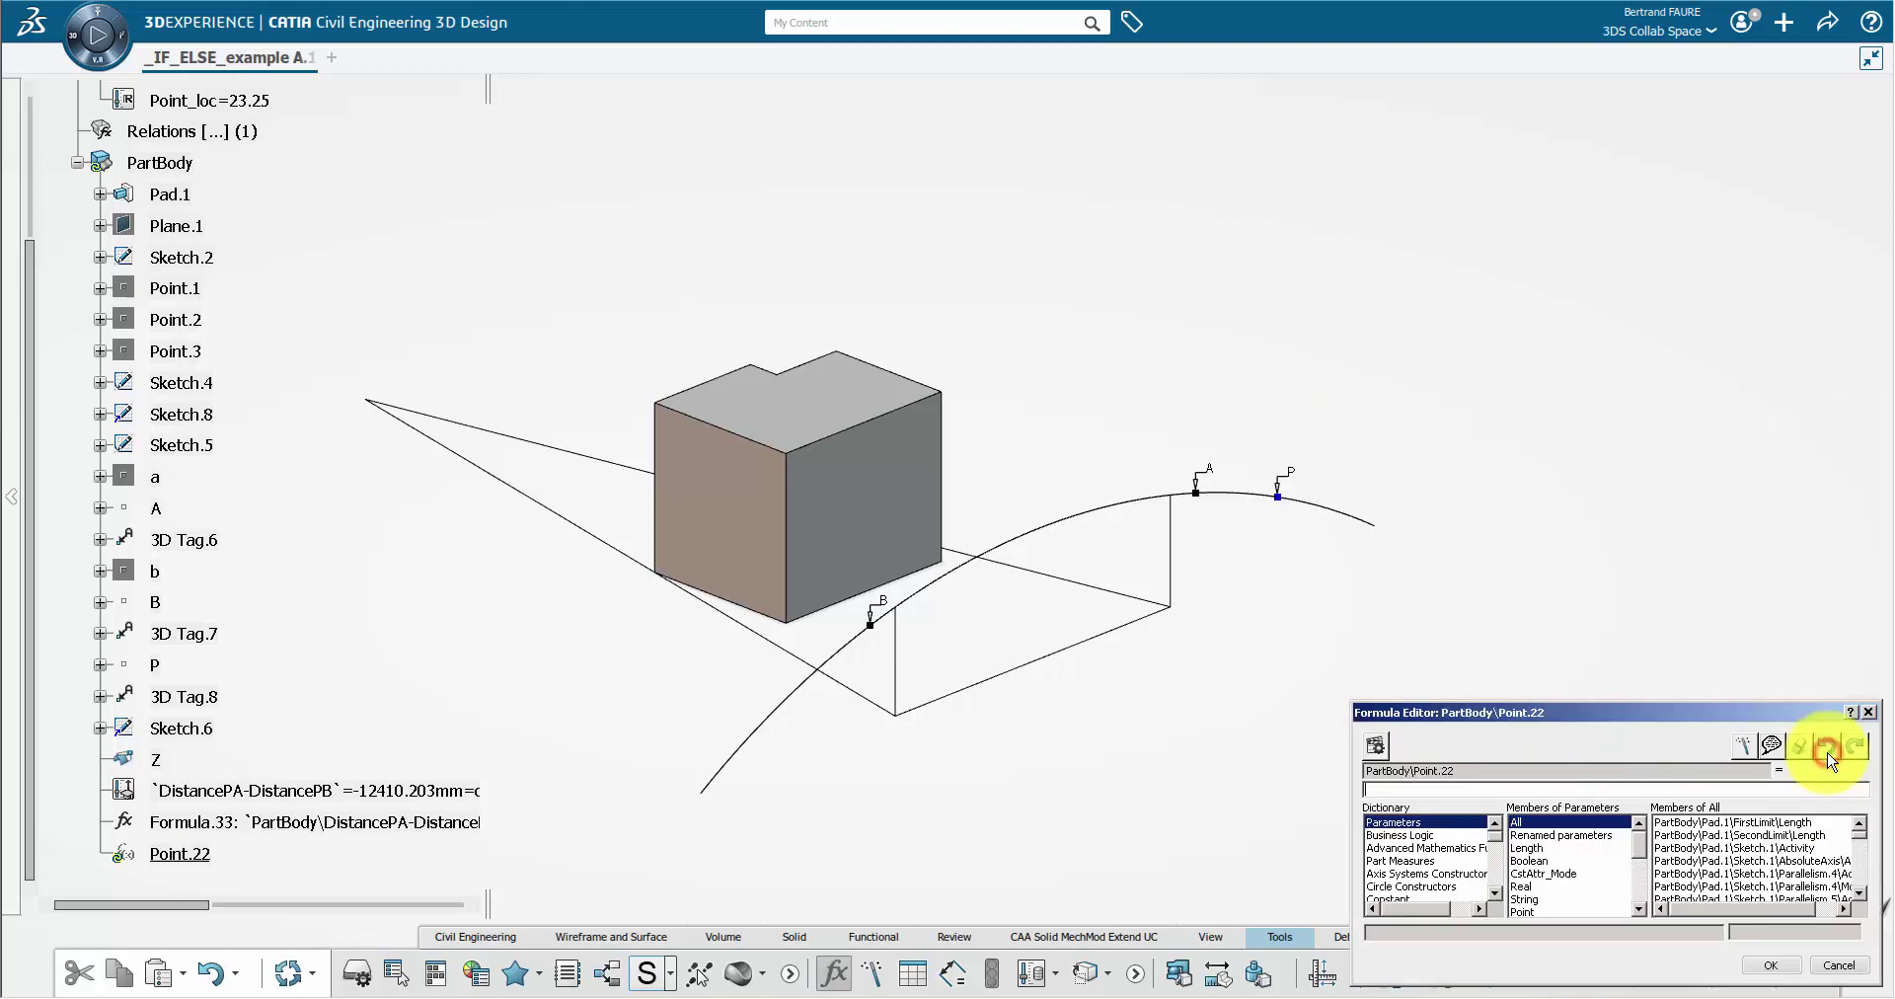
{"action": "left_click", "coordinate": [442, 790]}
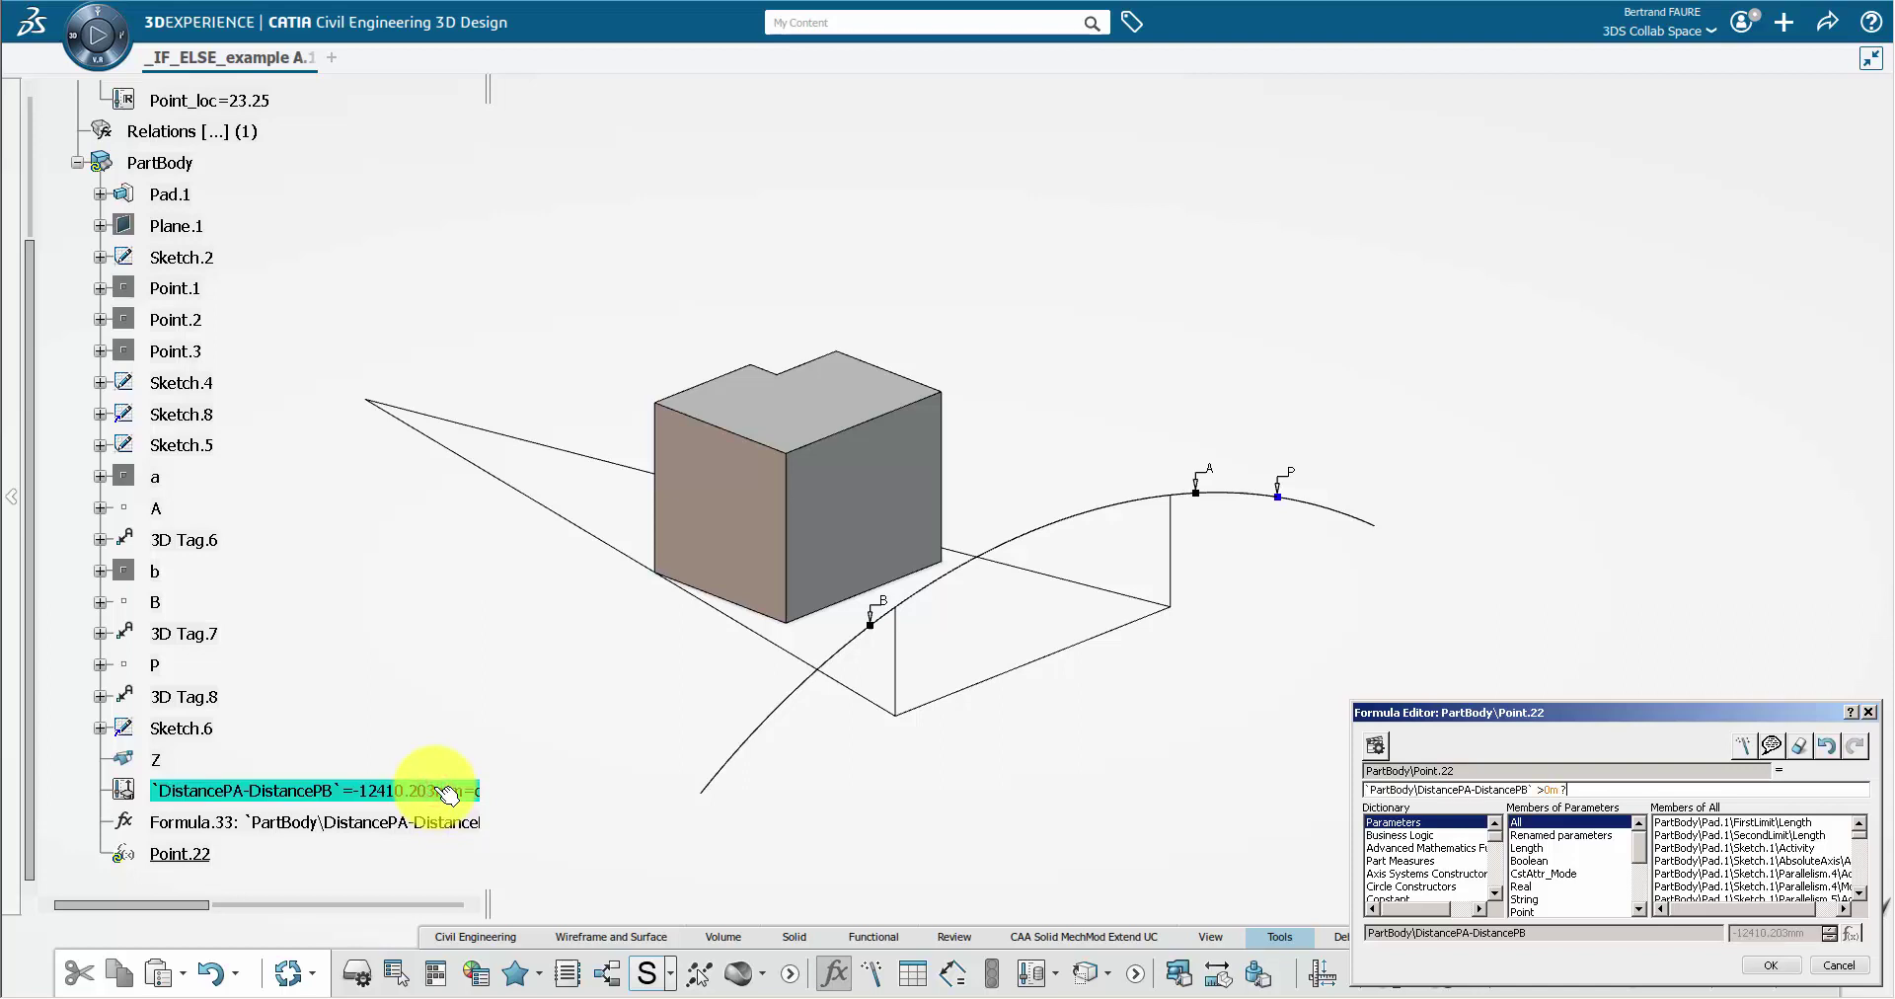
{"action": "left_click", "coordinate": [156, 602]}
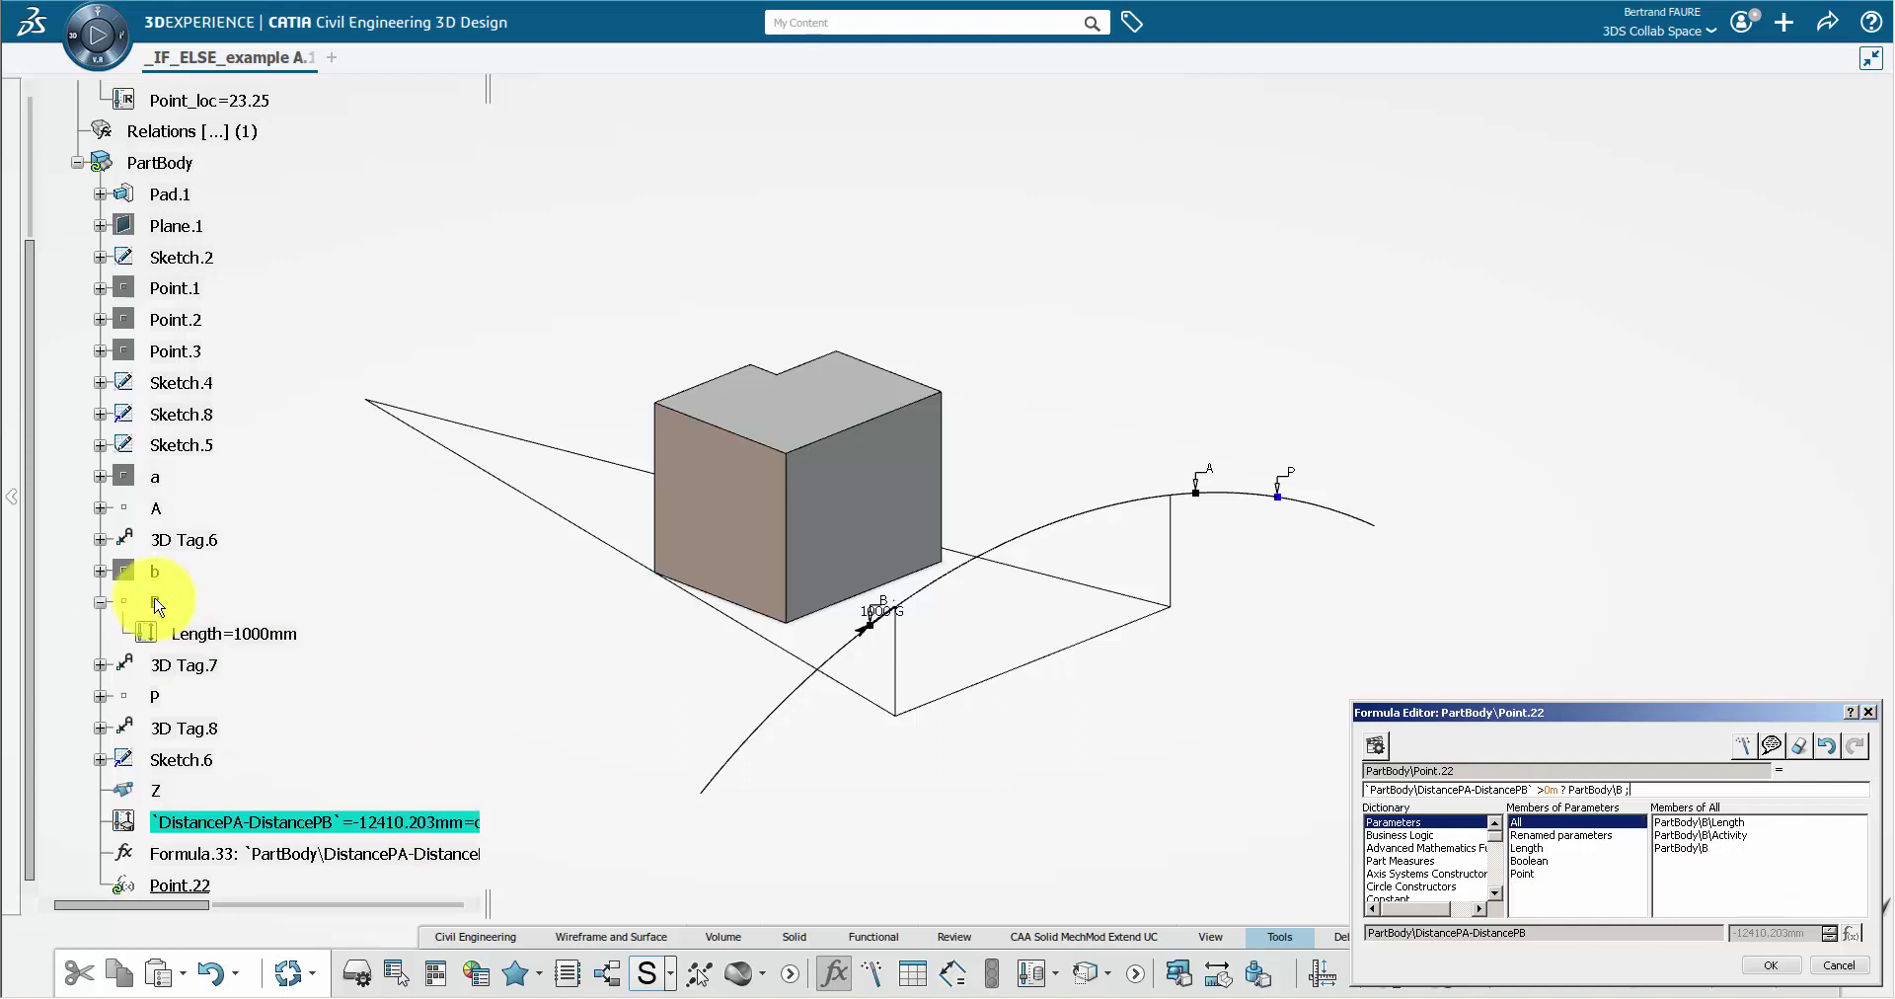
{"action": "left_click", "coordinate": [155, 508]}
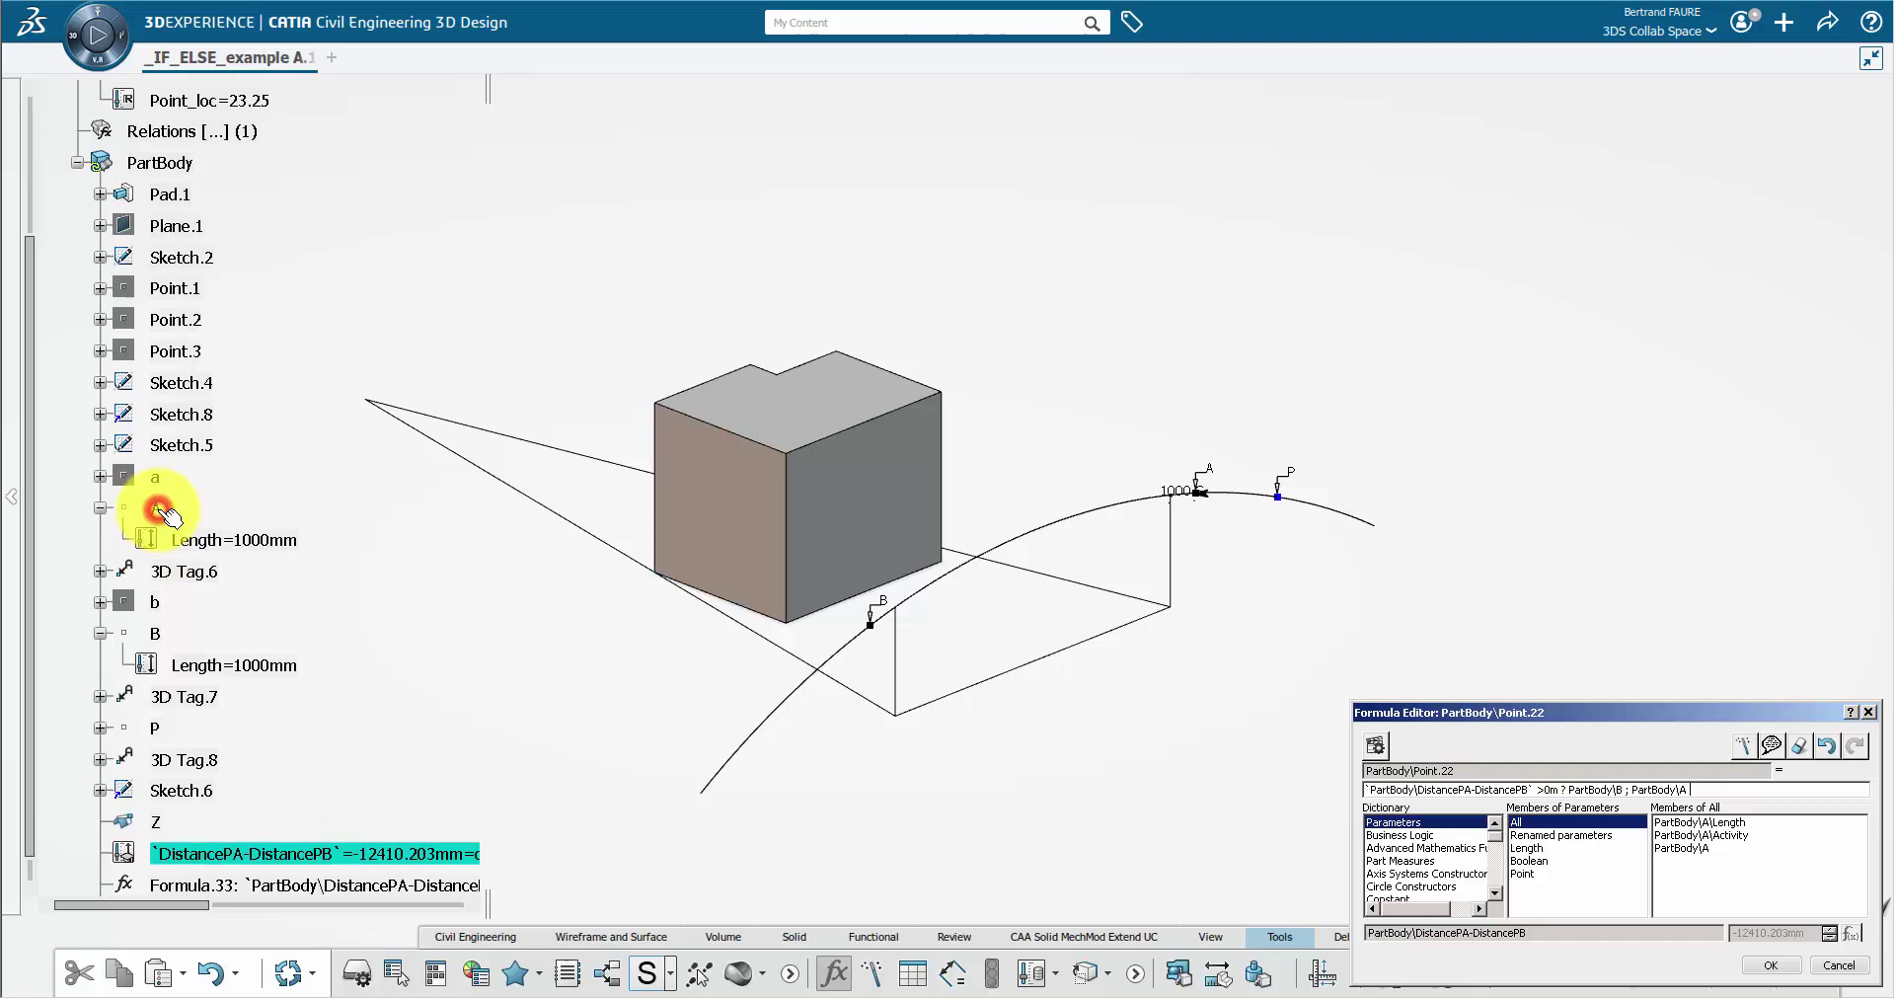
{"action": "left_click", "coordinate": [1763, 966]}
{"action": "left_click", "coordinate": [1041, 577]}
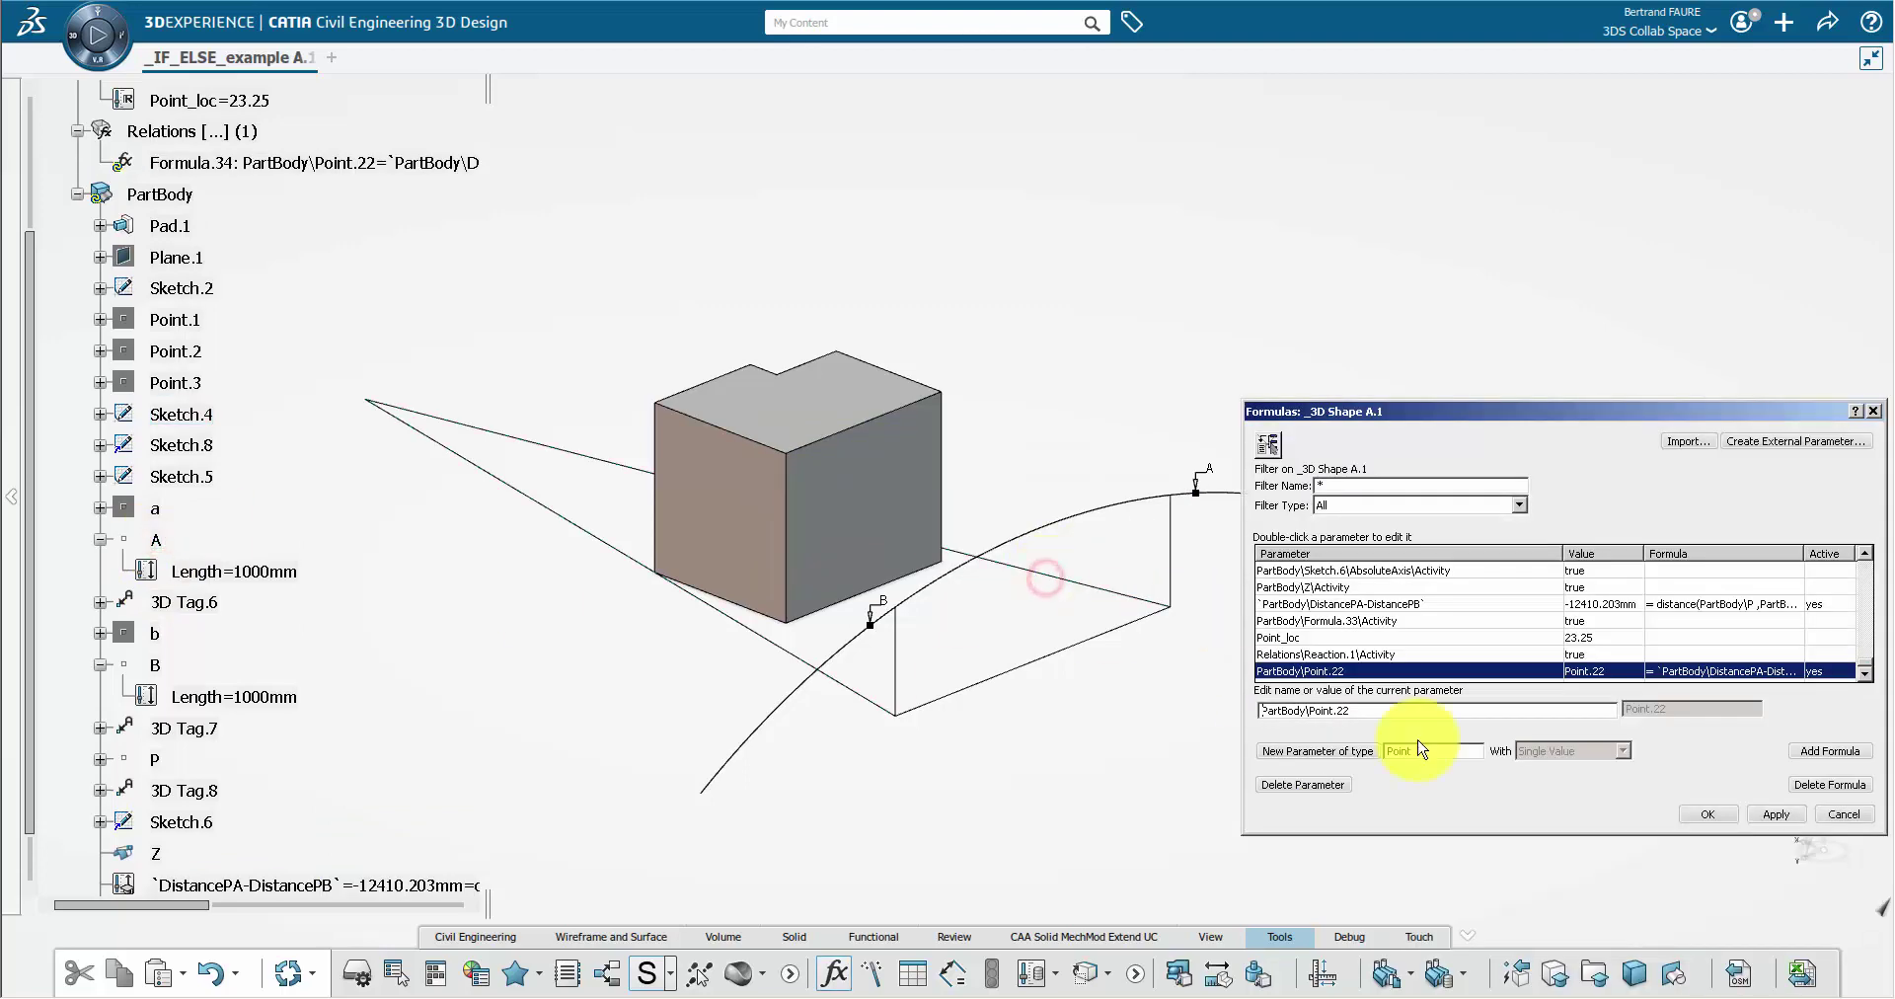
{"action": "left_click", "coordinate": [1733, 815]}
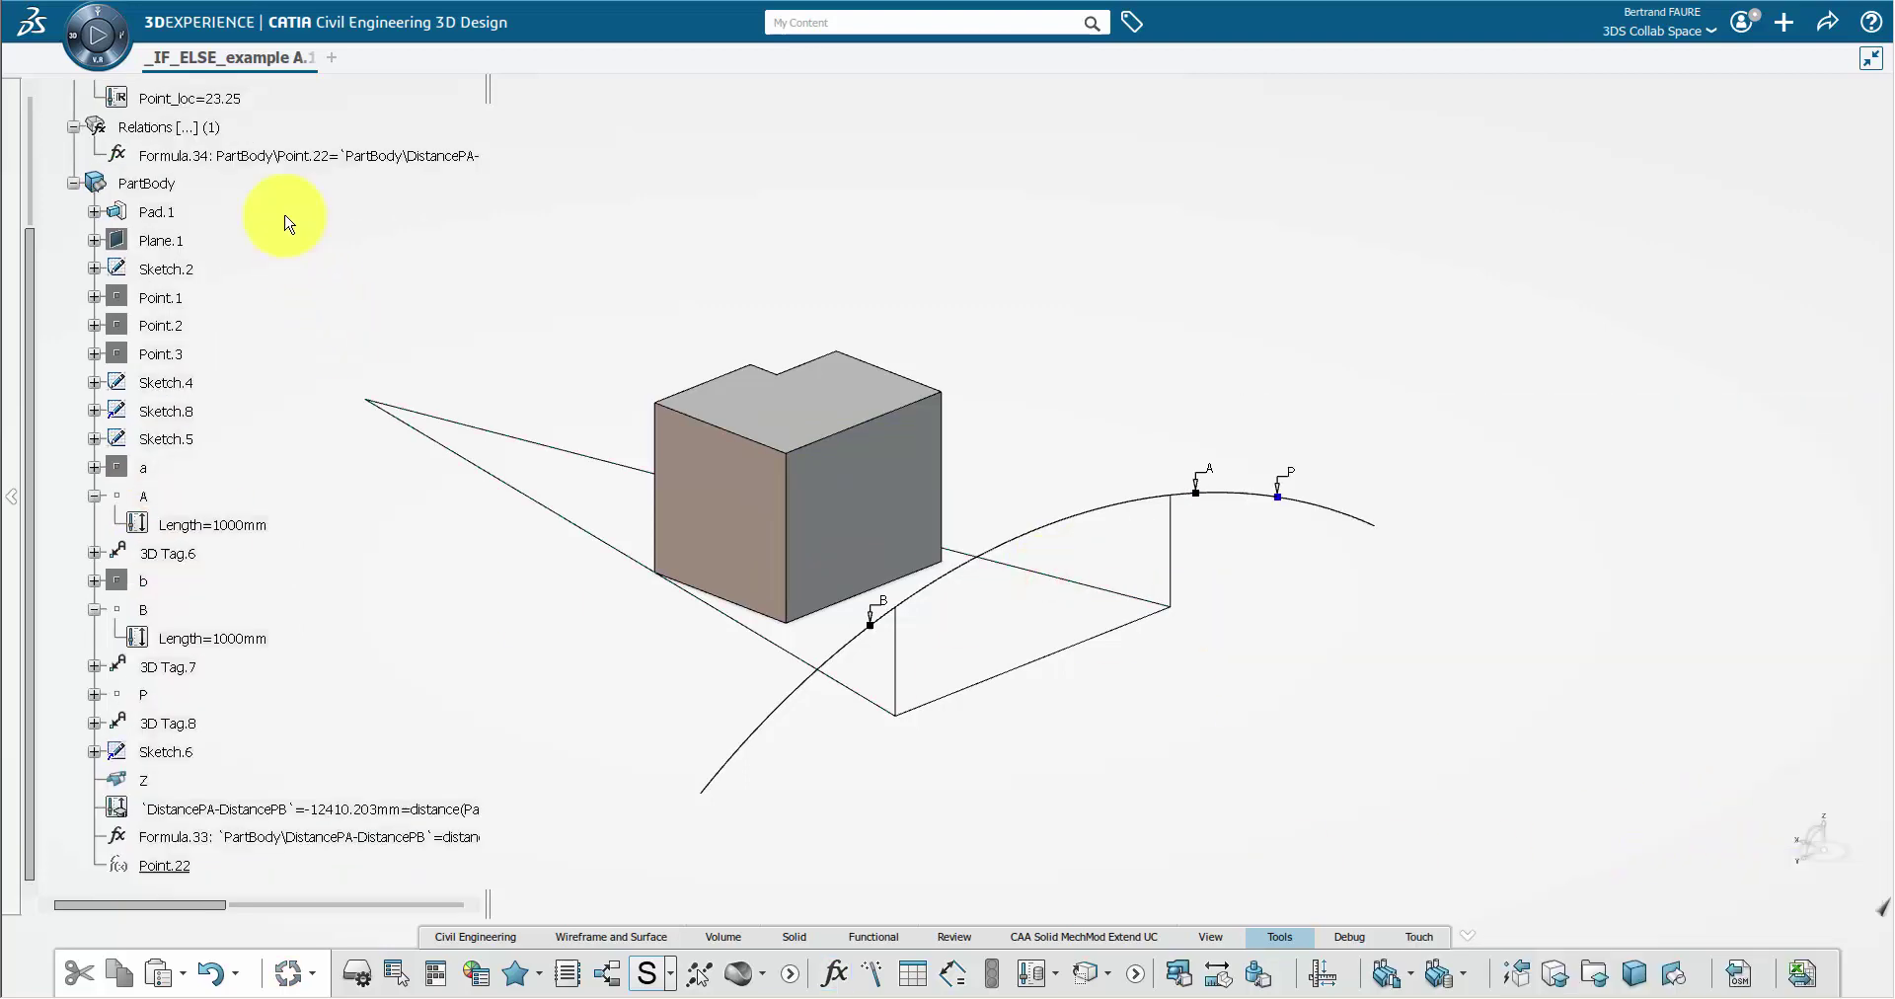
Step: Rename Point.22 to Pe through its properties
{"action": "left_click", "coordinate": [272, 155]}
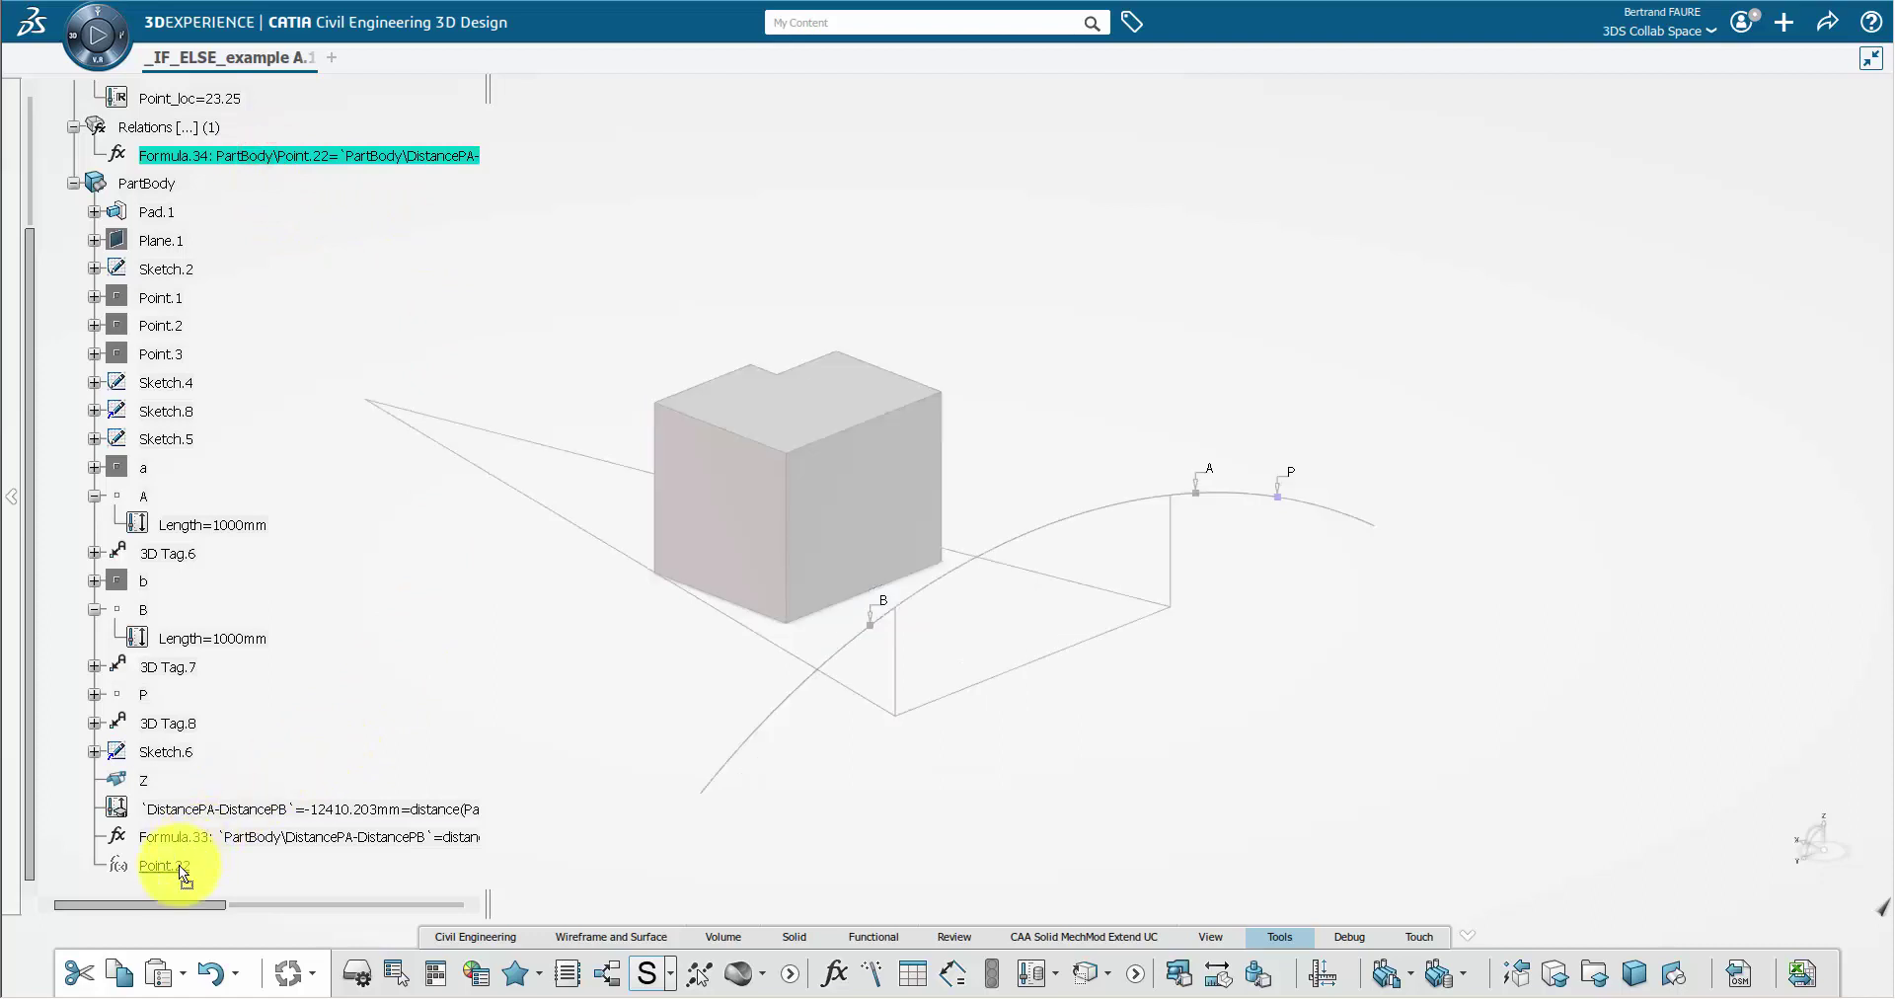
{"action": "right_click", "coordinate": [155, 836]}
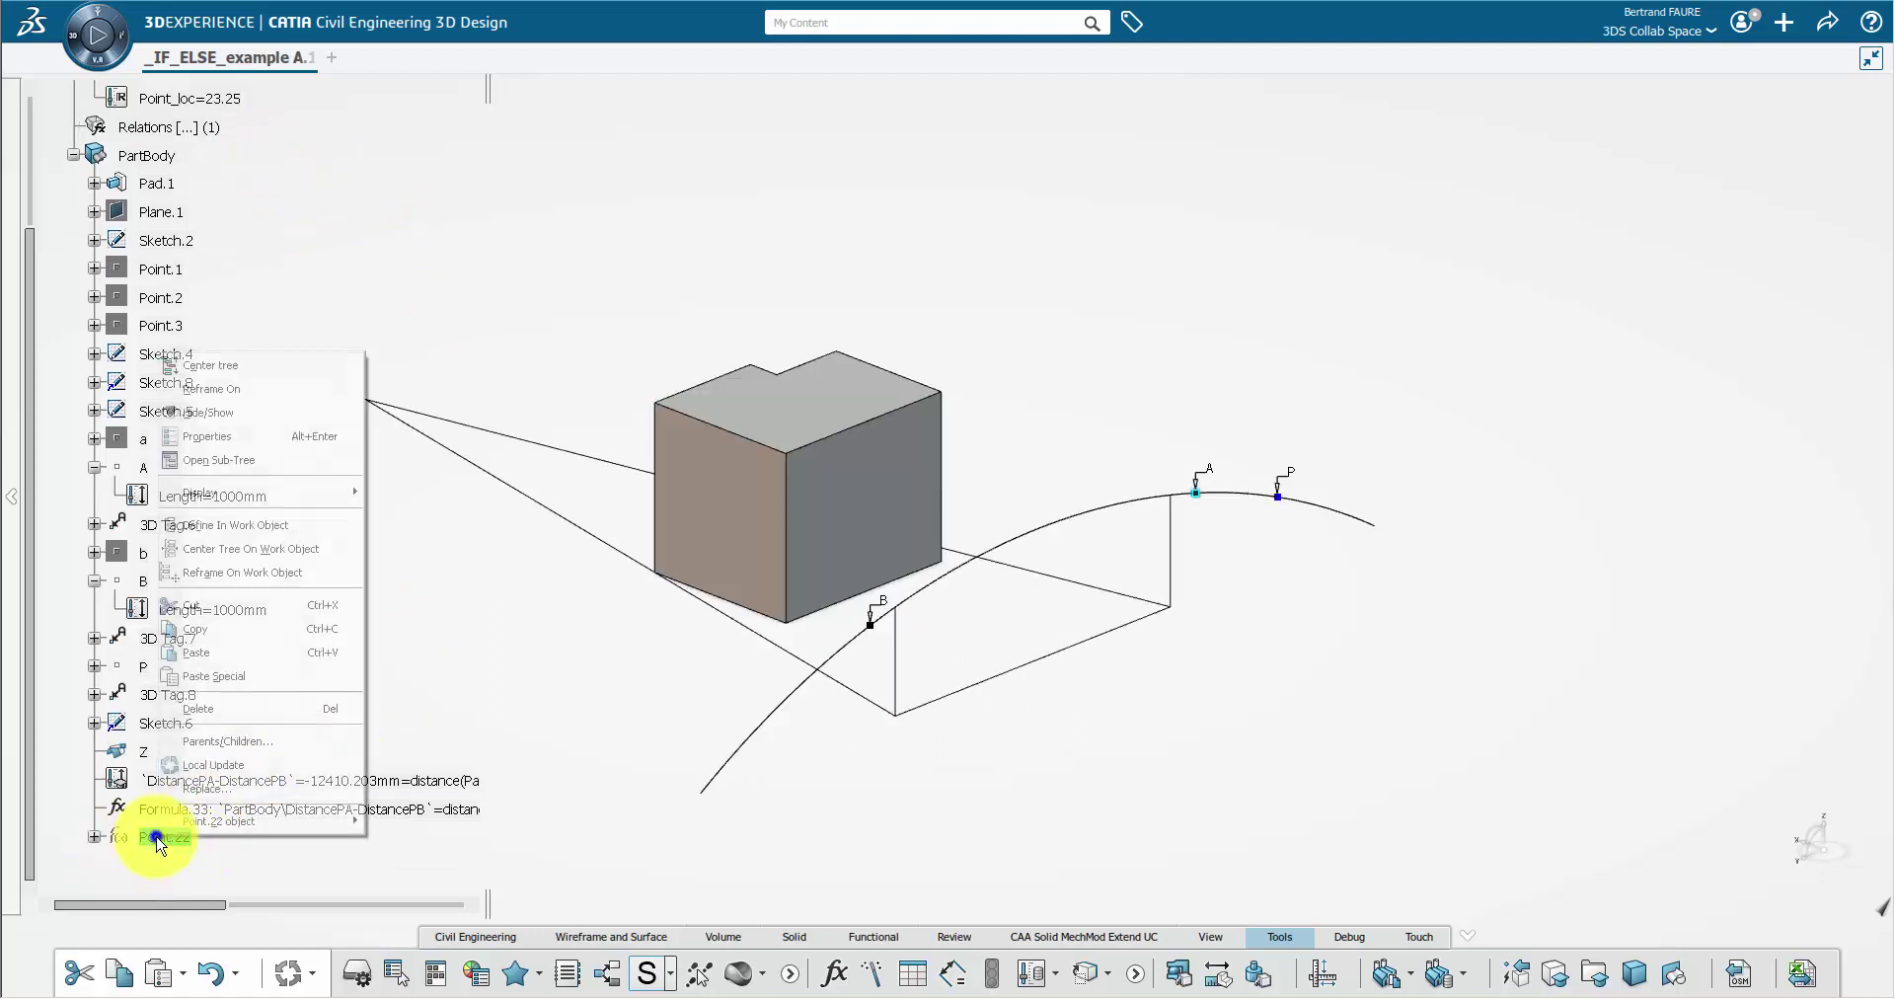
{"action": "left_click", "coordinate": [188, 436]}
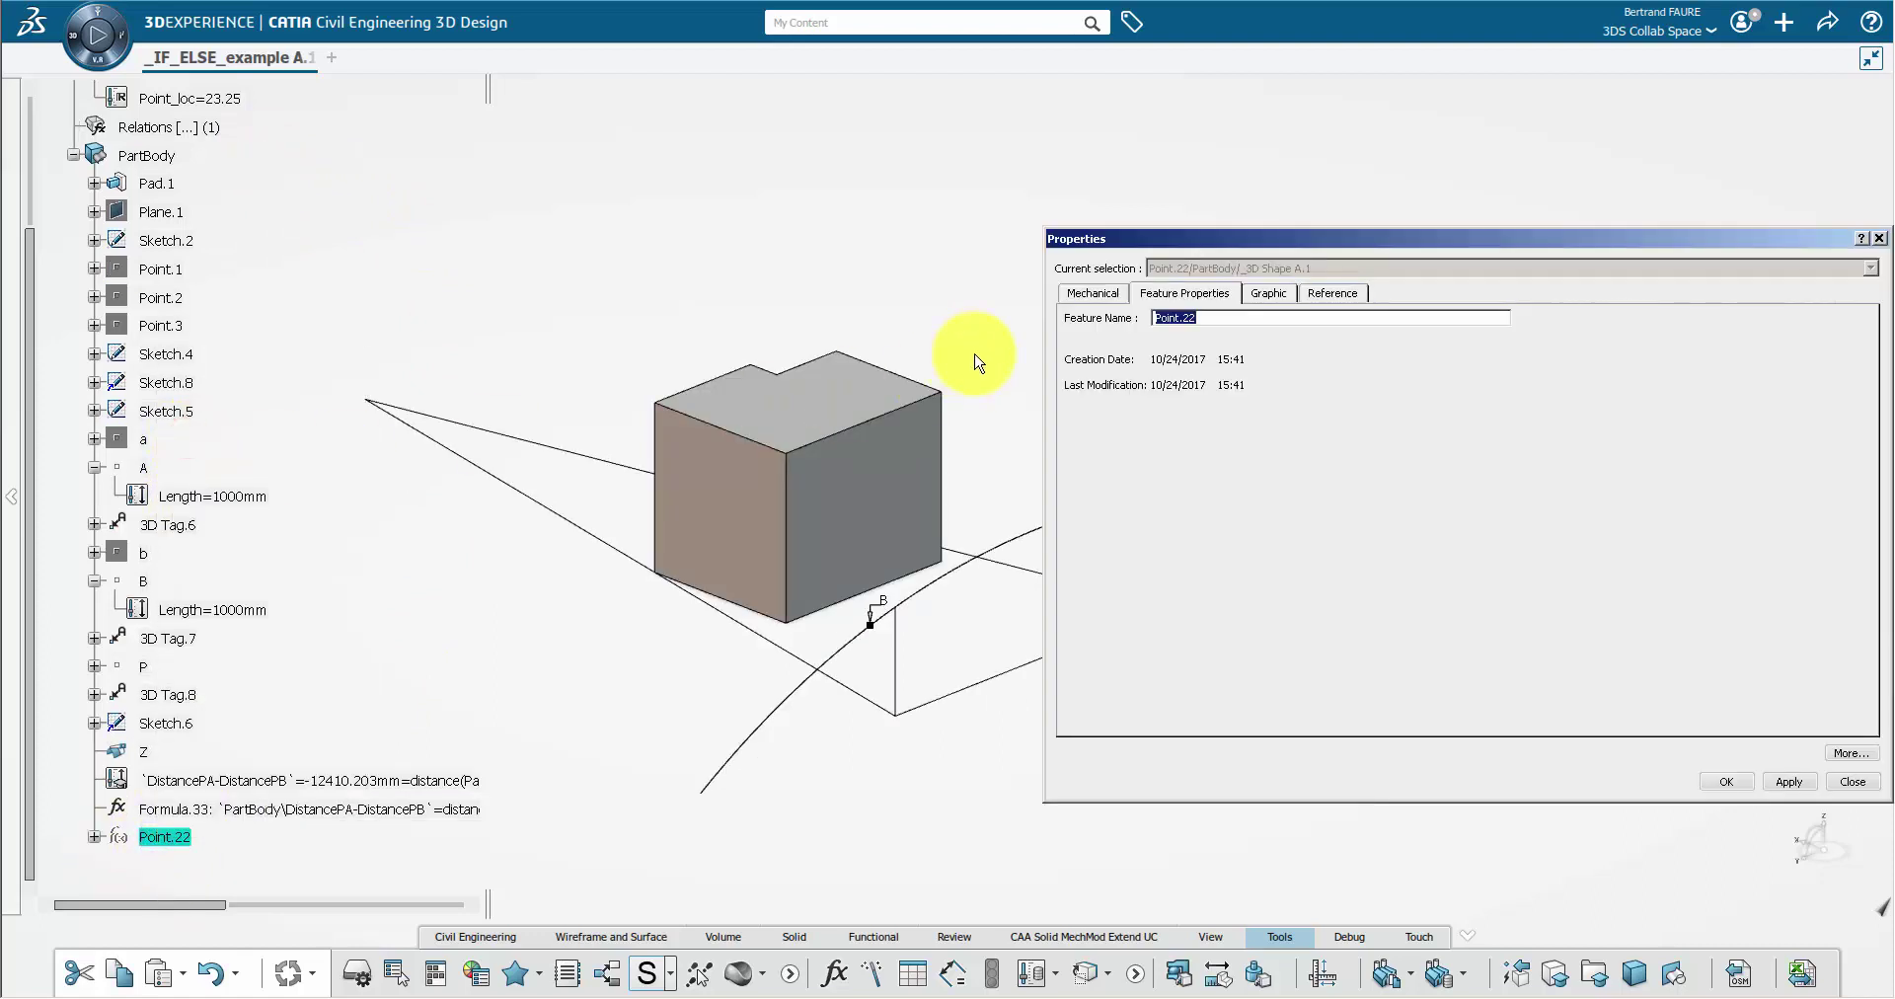
{"action": "type", "text": "Pe"}
{"action": "key", "text": "Return"}
Step: Create a new Length parameter, Length.6, and rename it DistancePZ
{"action": "left_click", "coordinate": [834, 973]}
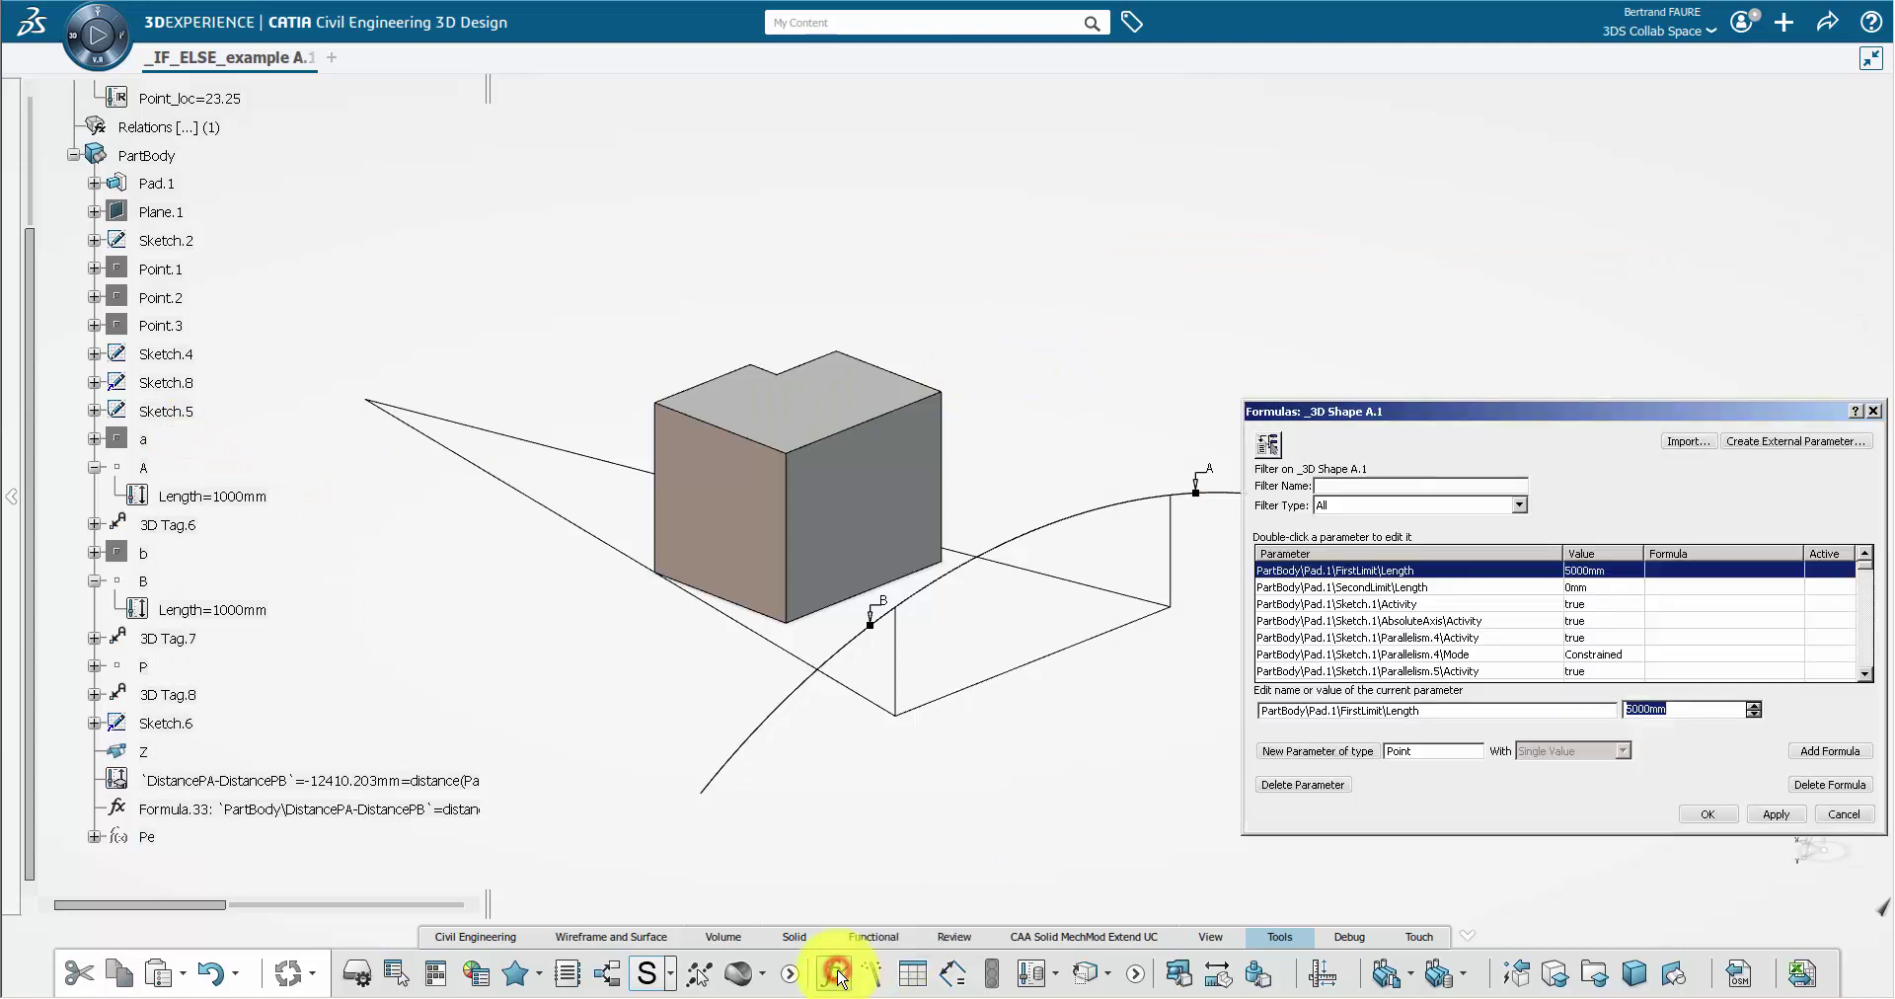
{"action": "left_click", "coordinate": [1418, 756]}
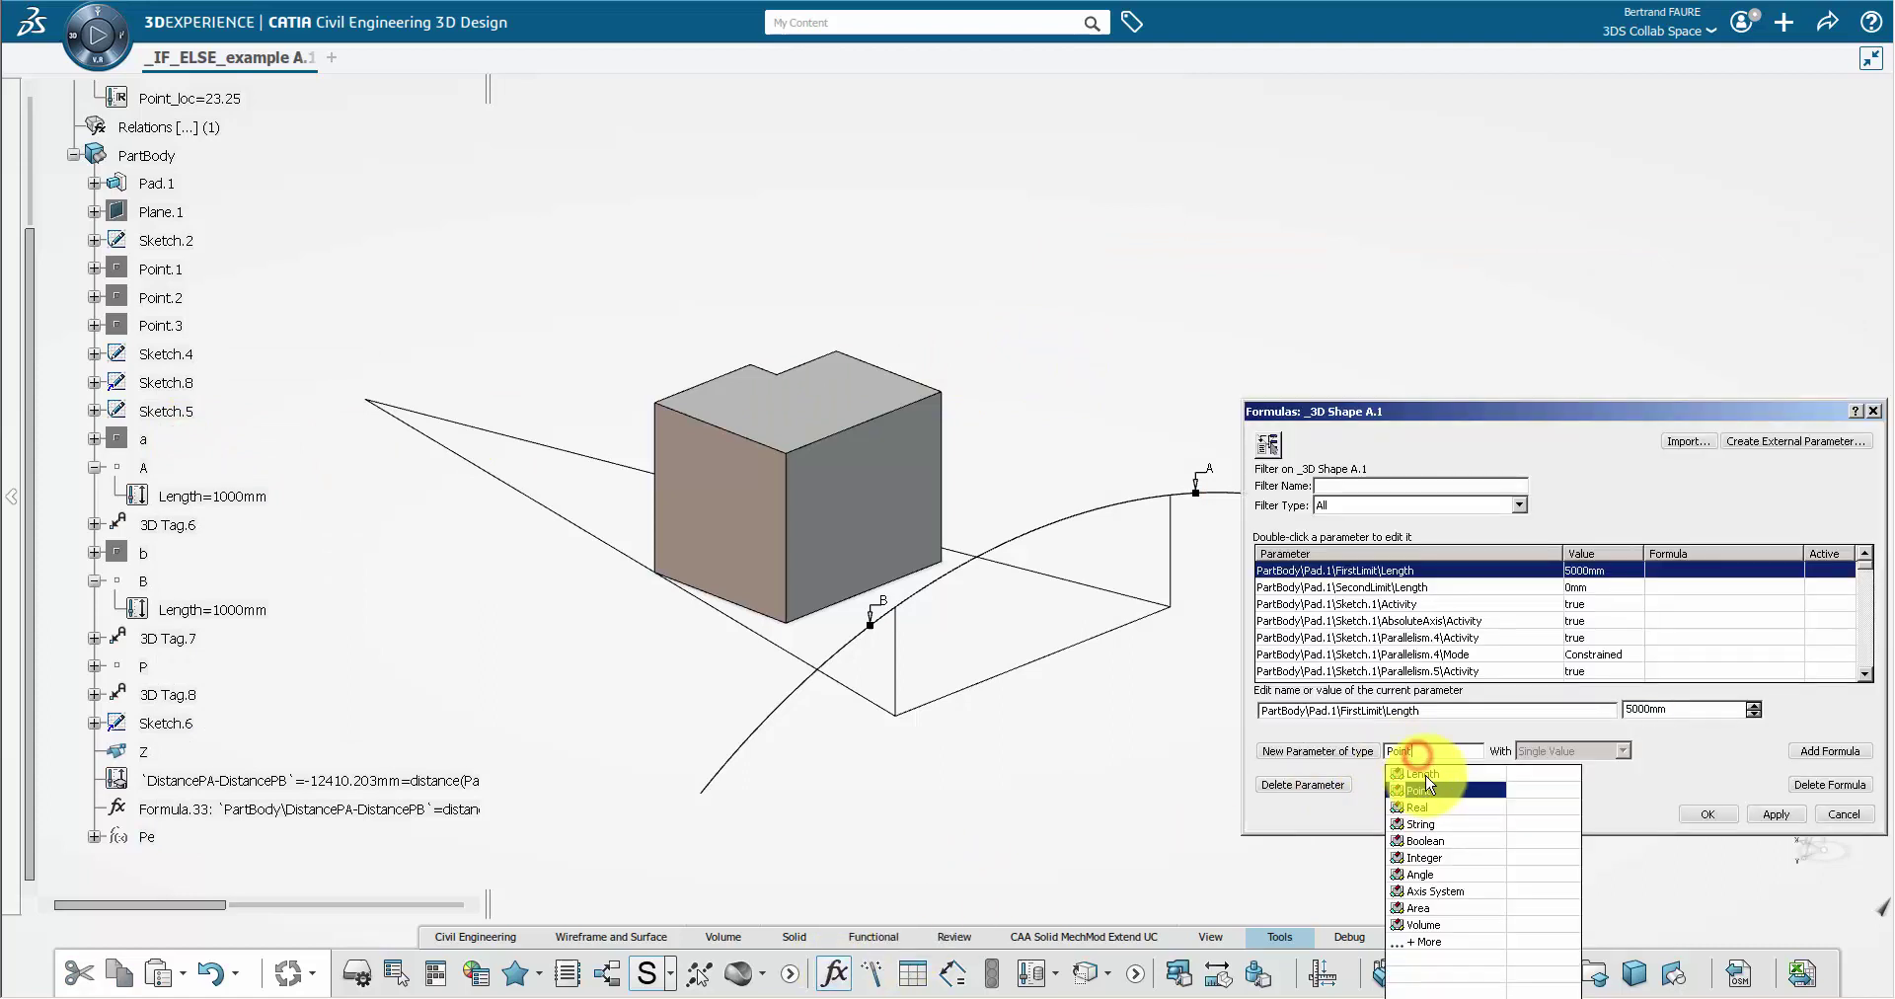
{"action": "left_click", "coordinate": [1421, 770]}
{"action": "left_click", "coordinate": [1352, 750]}
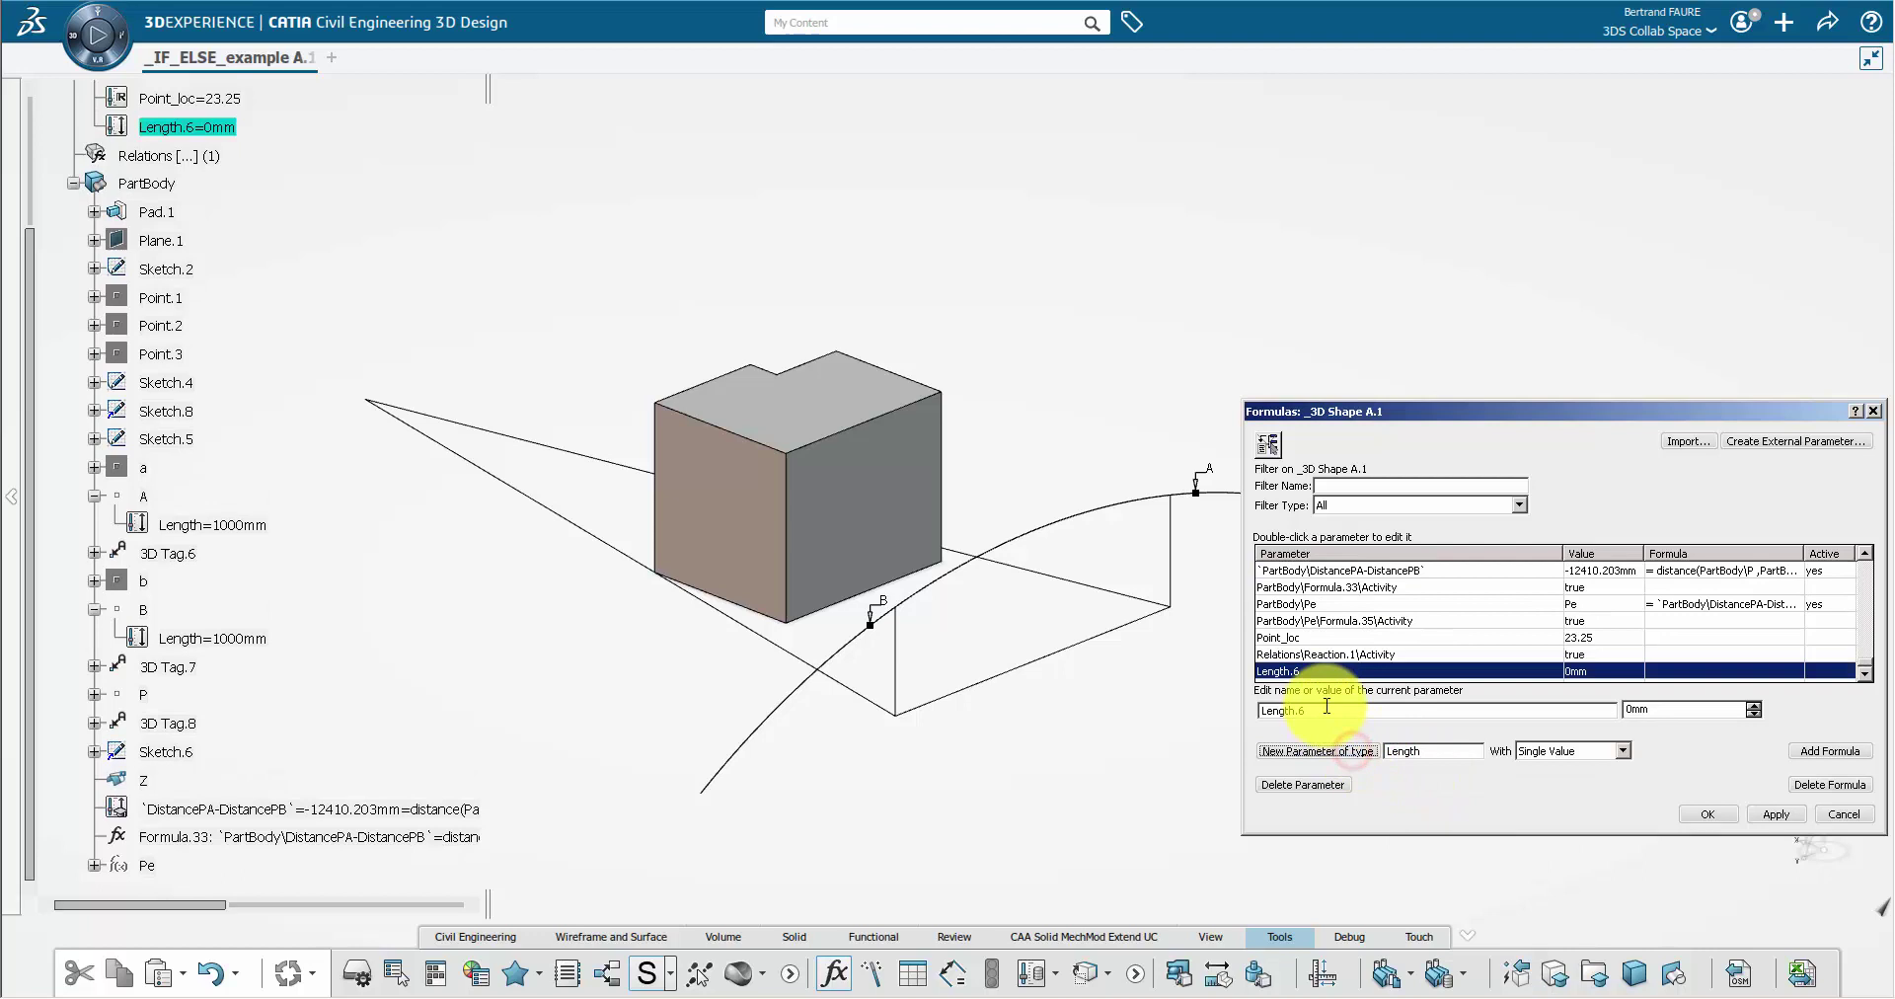
{"action": "left_click_drag", "start_coordinate": [1325, 705], "coordinate": [1212, 704]}
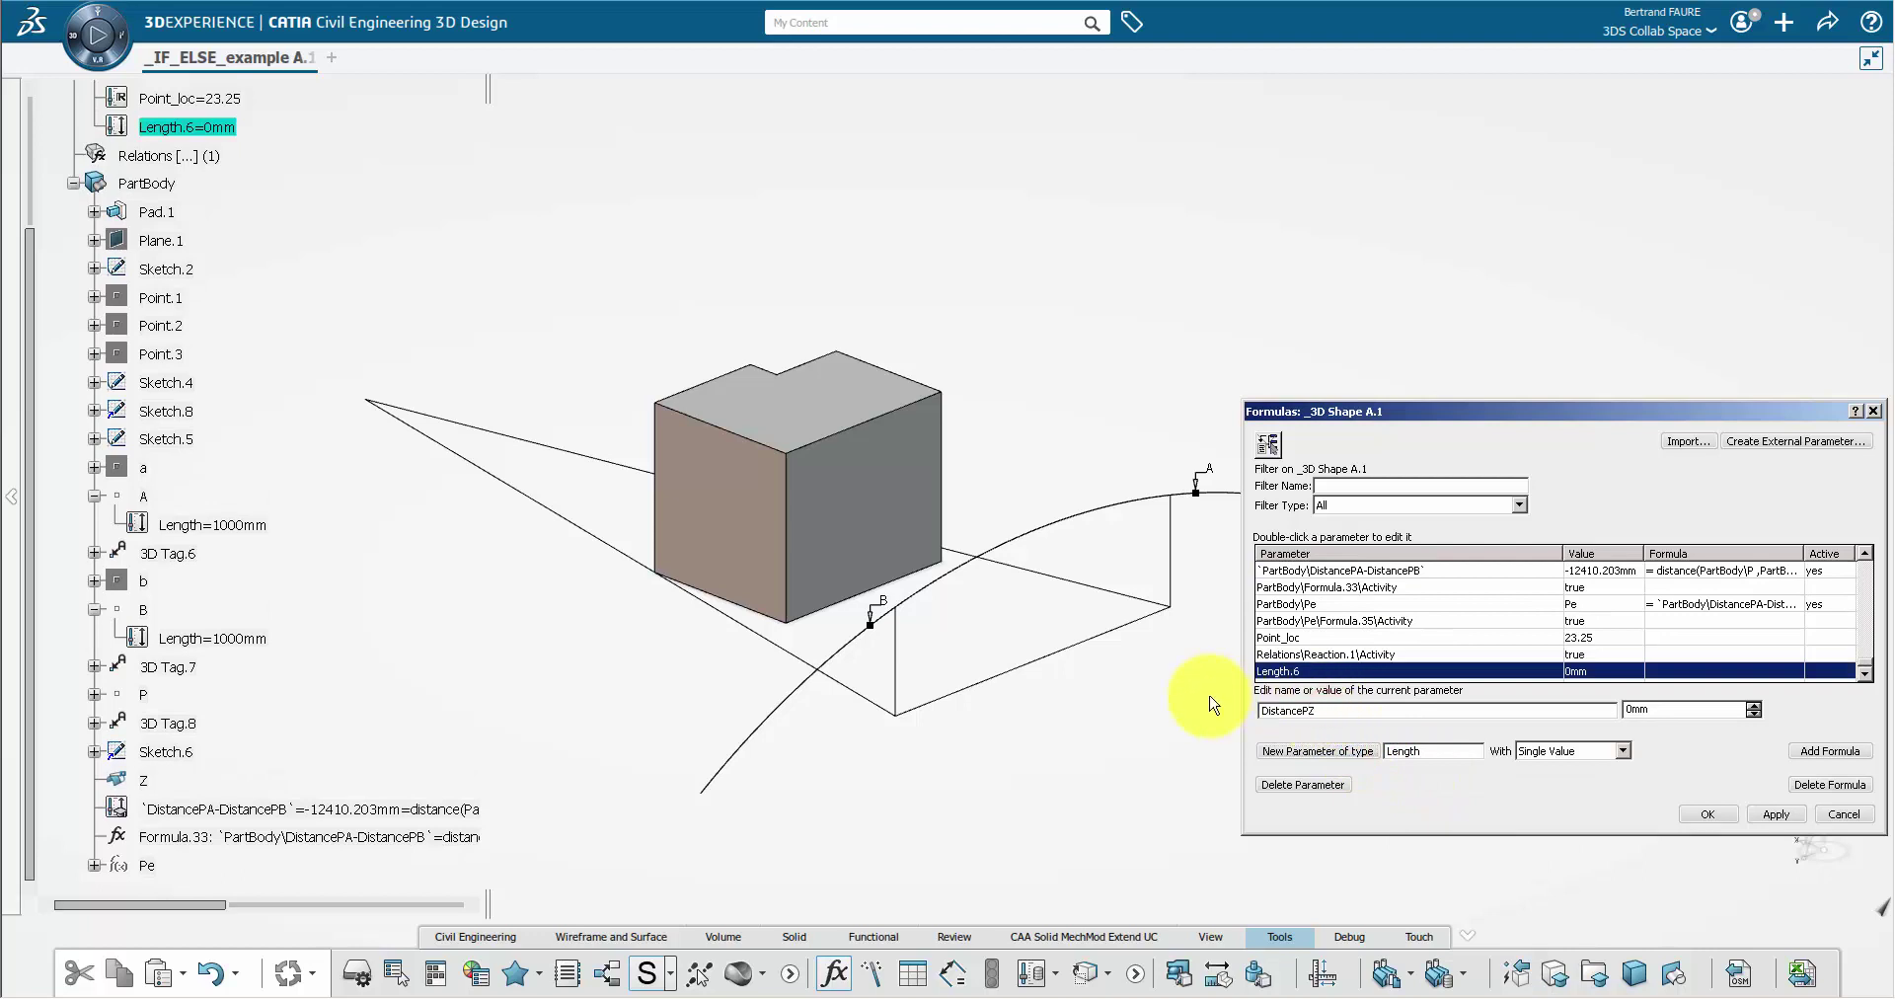
Step: Give DistancePZ the formula distance(PartBody\P, PartBody\Z) and confirm it
{"action": "left_click", "coordinate": [1828, 751]}
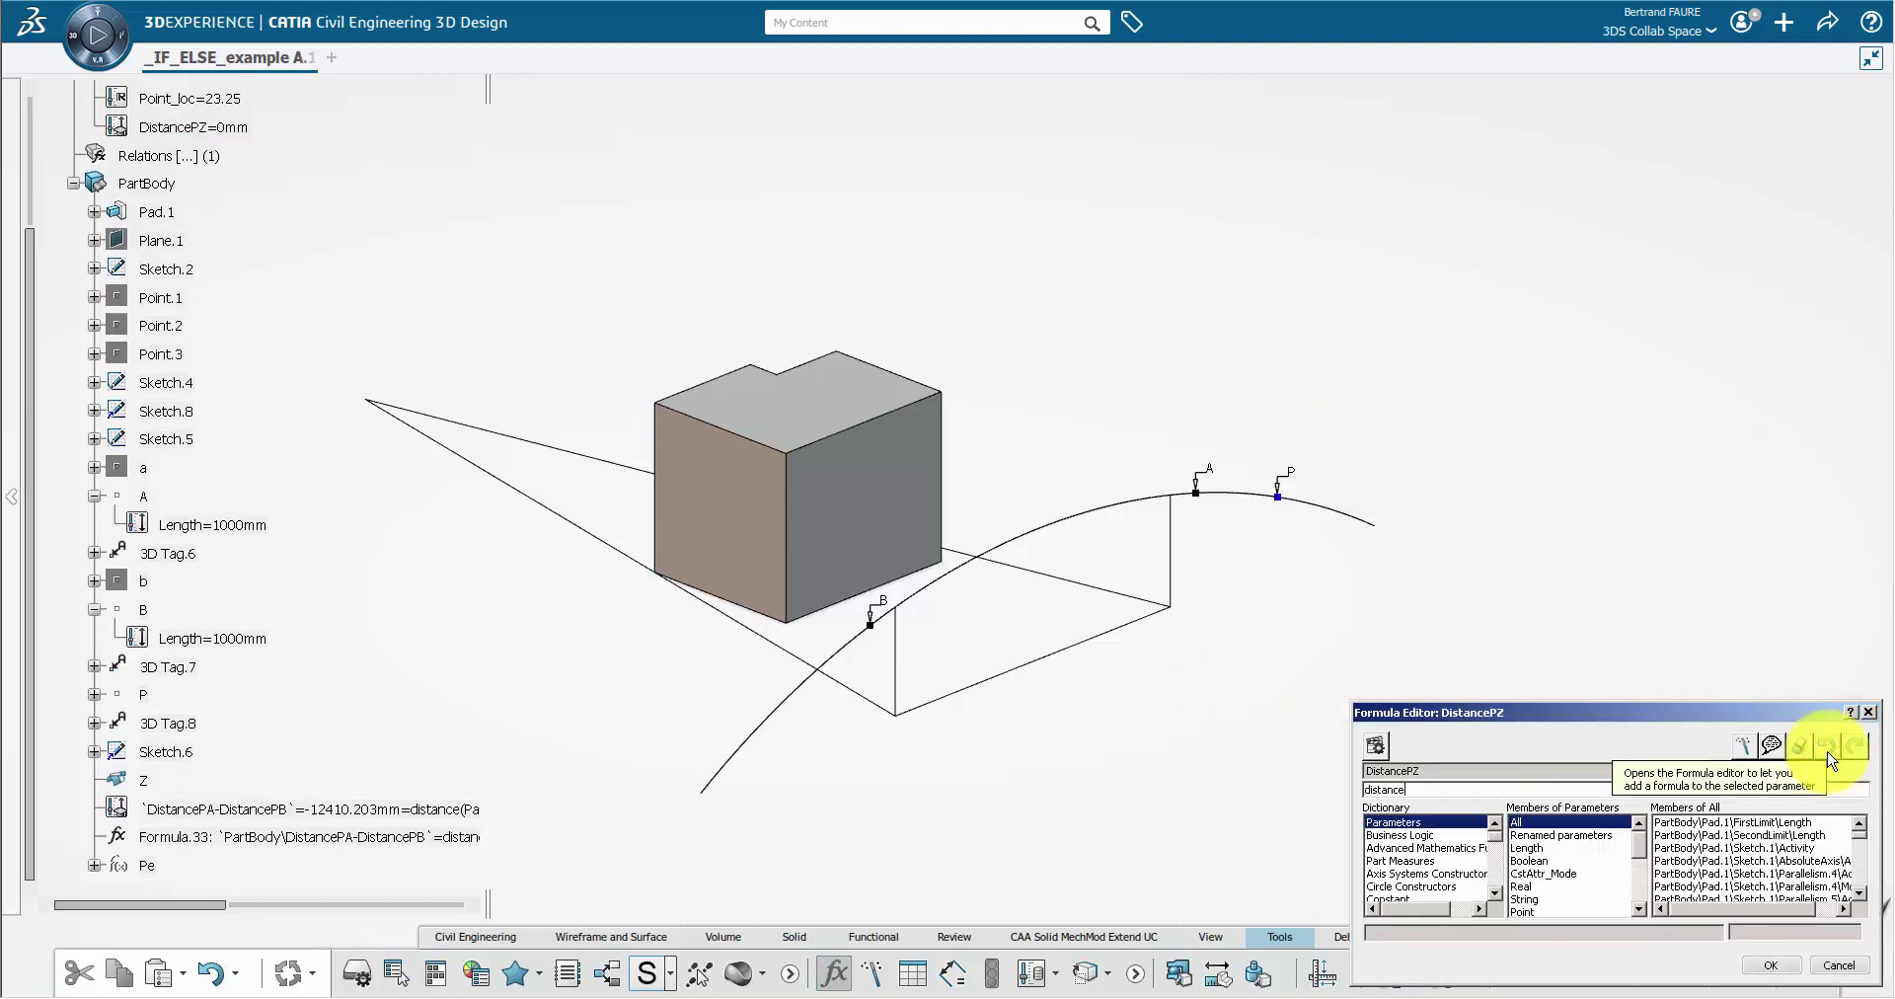
{"action": "type", "text": "distance("}
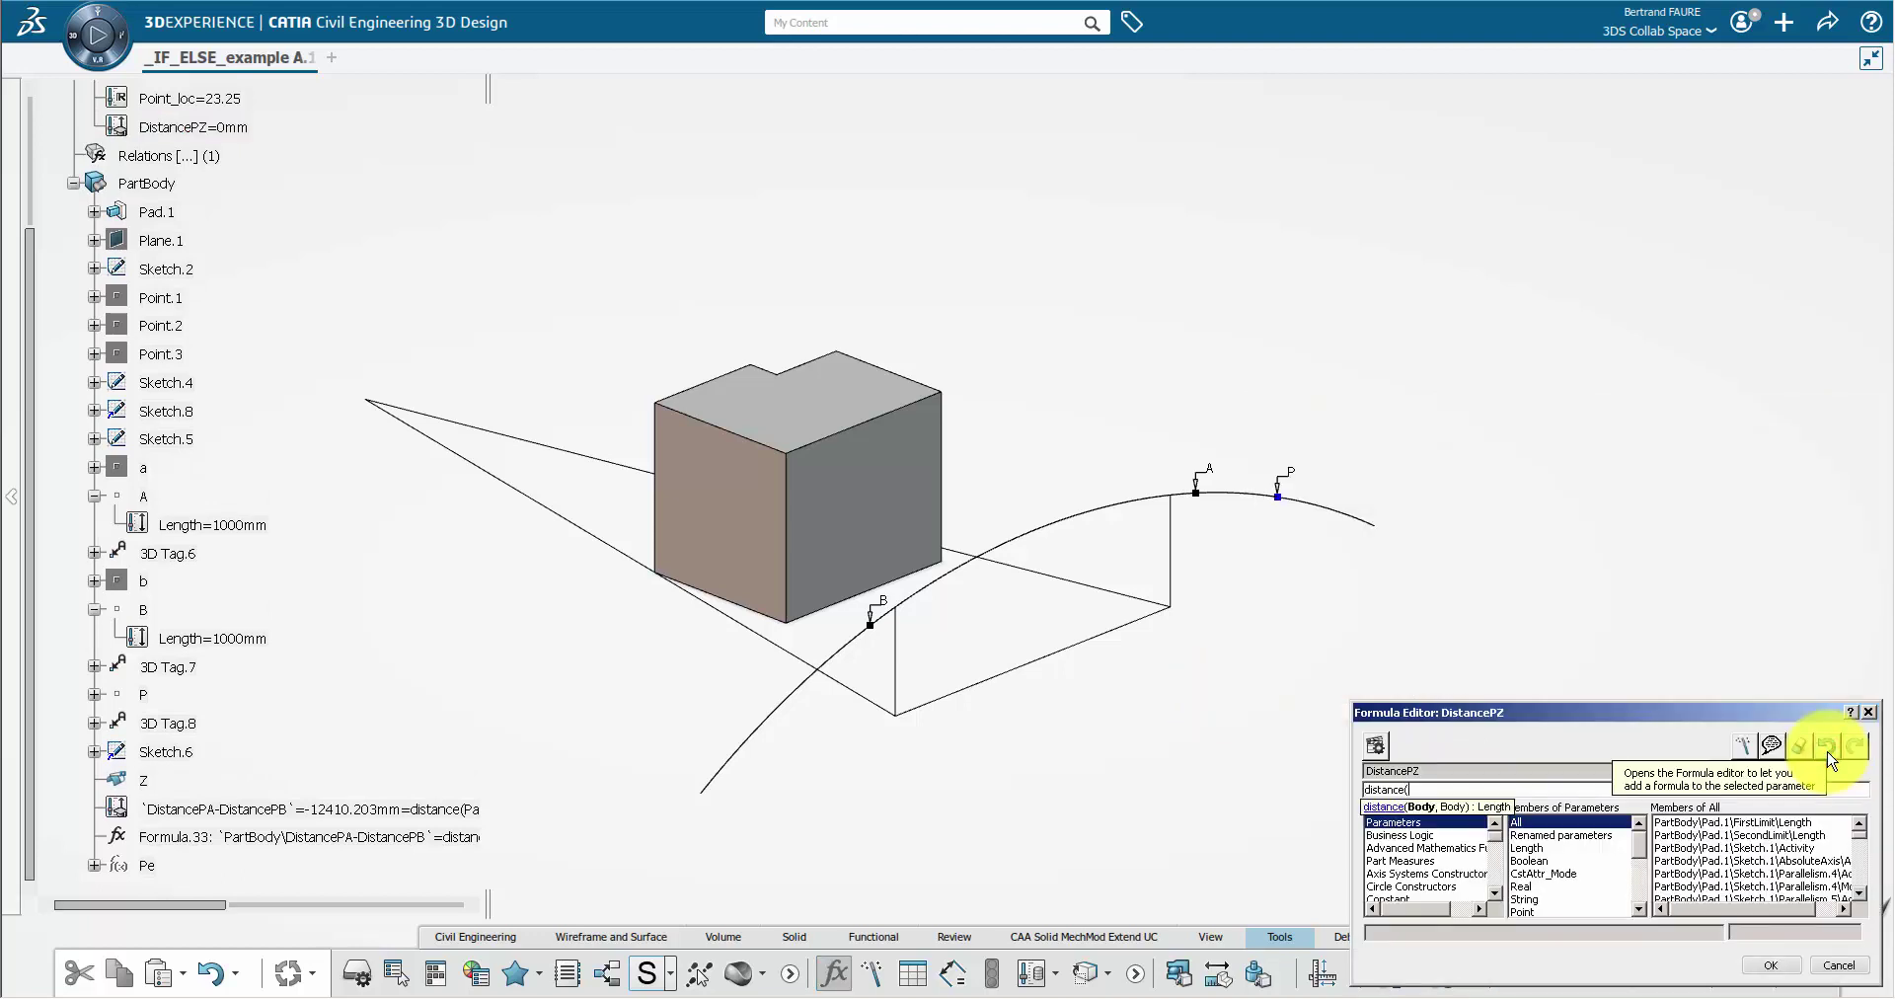
{"action": "left_click", "coordinate": [146, 694]}
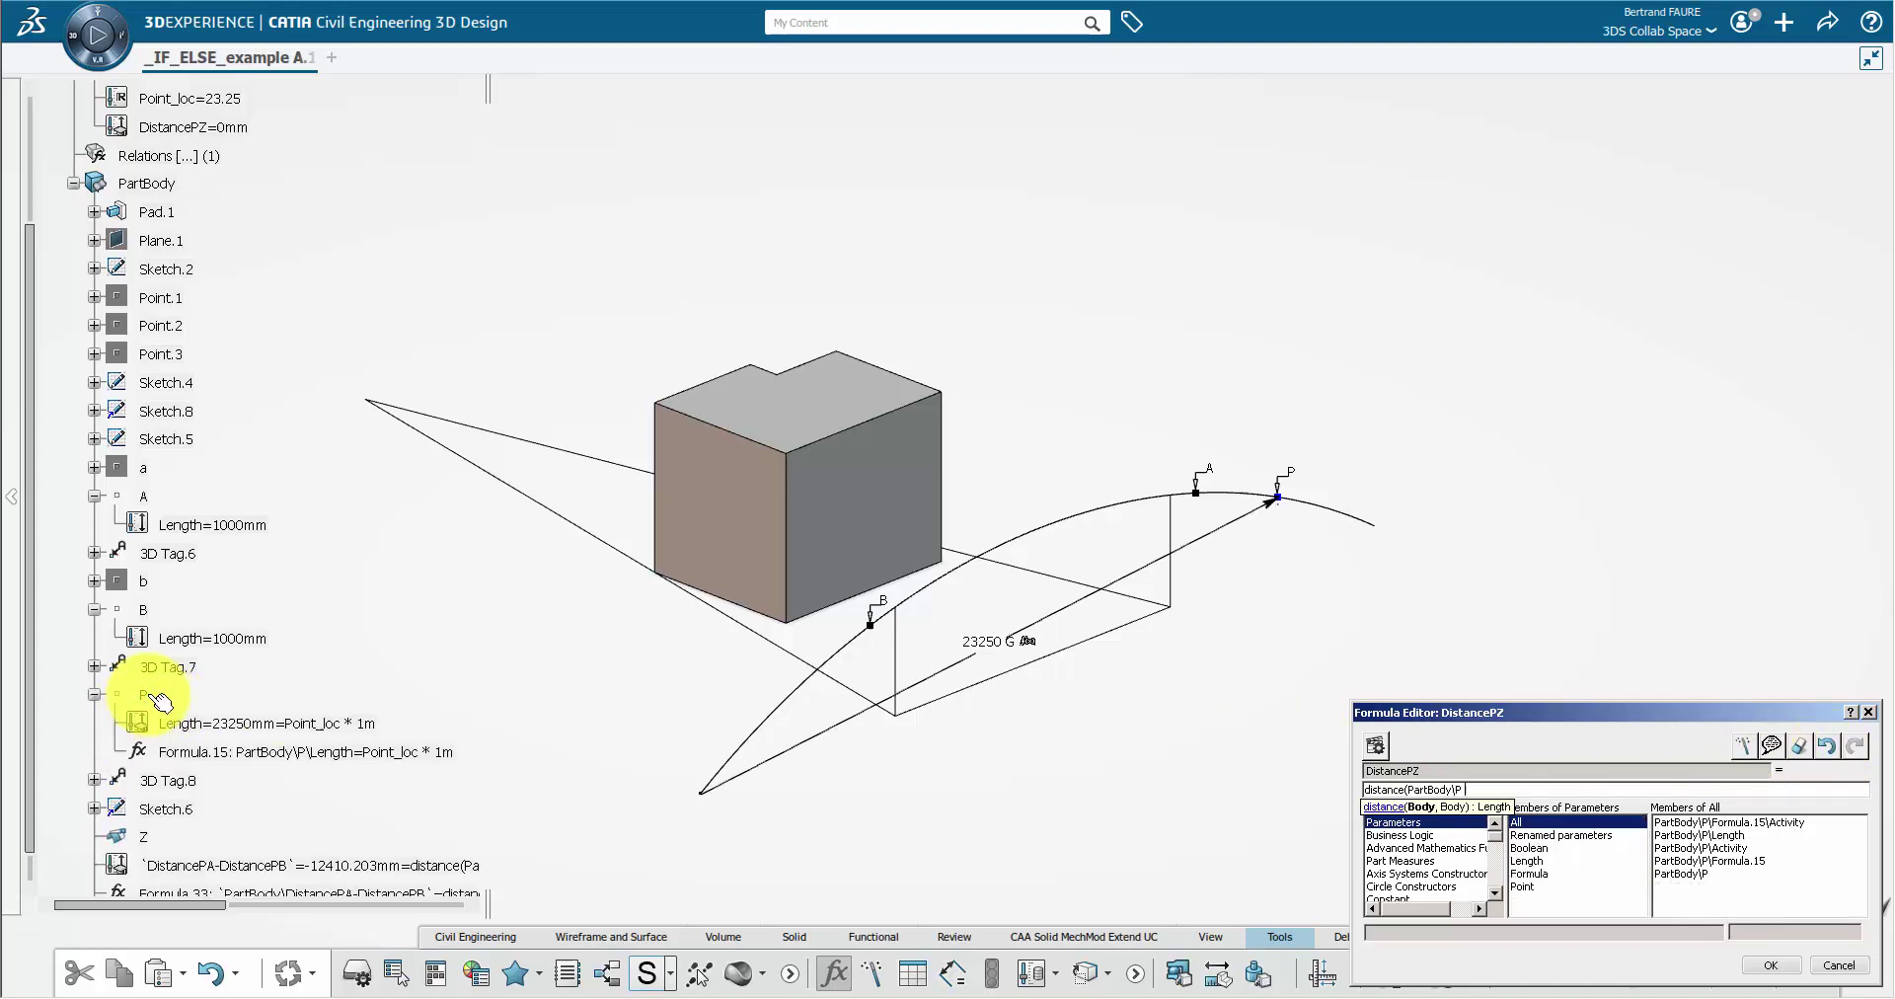
{"action": "type", "text": ","}
{"action": "left_click", "coordinate": [146, 837]}
{"action": "type", "text": ")"}
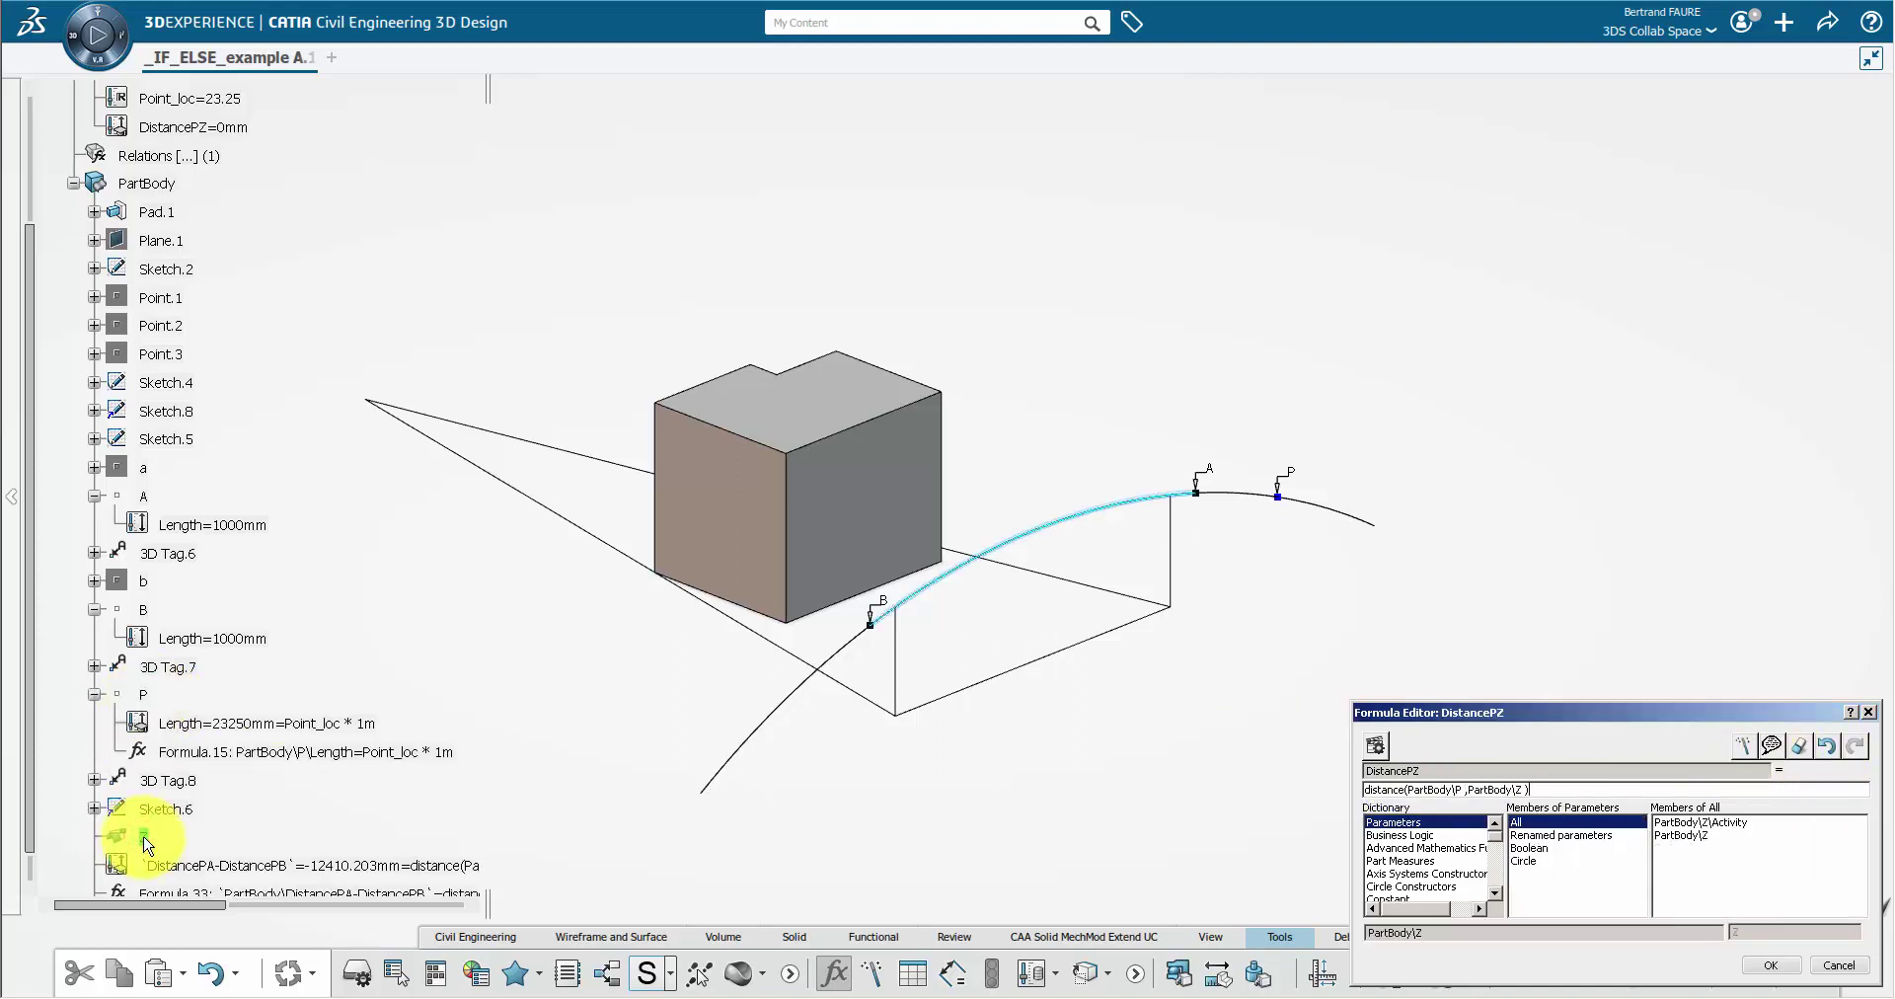
{"action": "left_click", "coordinate": [1771, 964]}
{"action": "left_click", "coordinate": [1034, 578]}
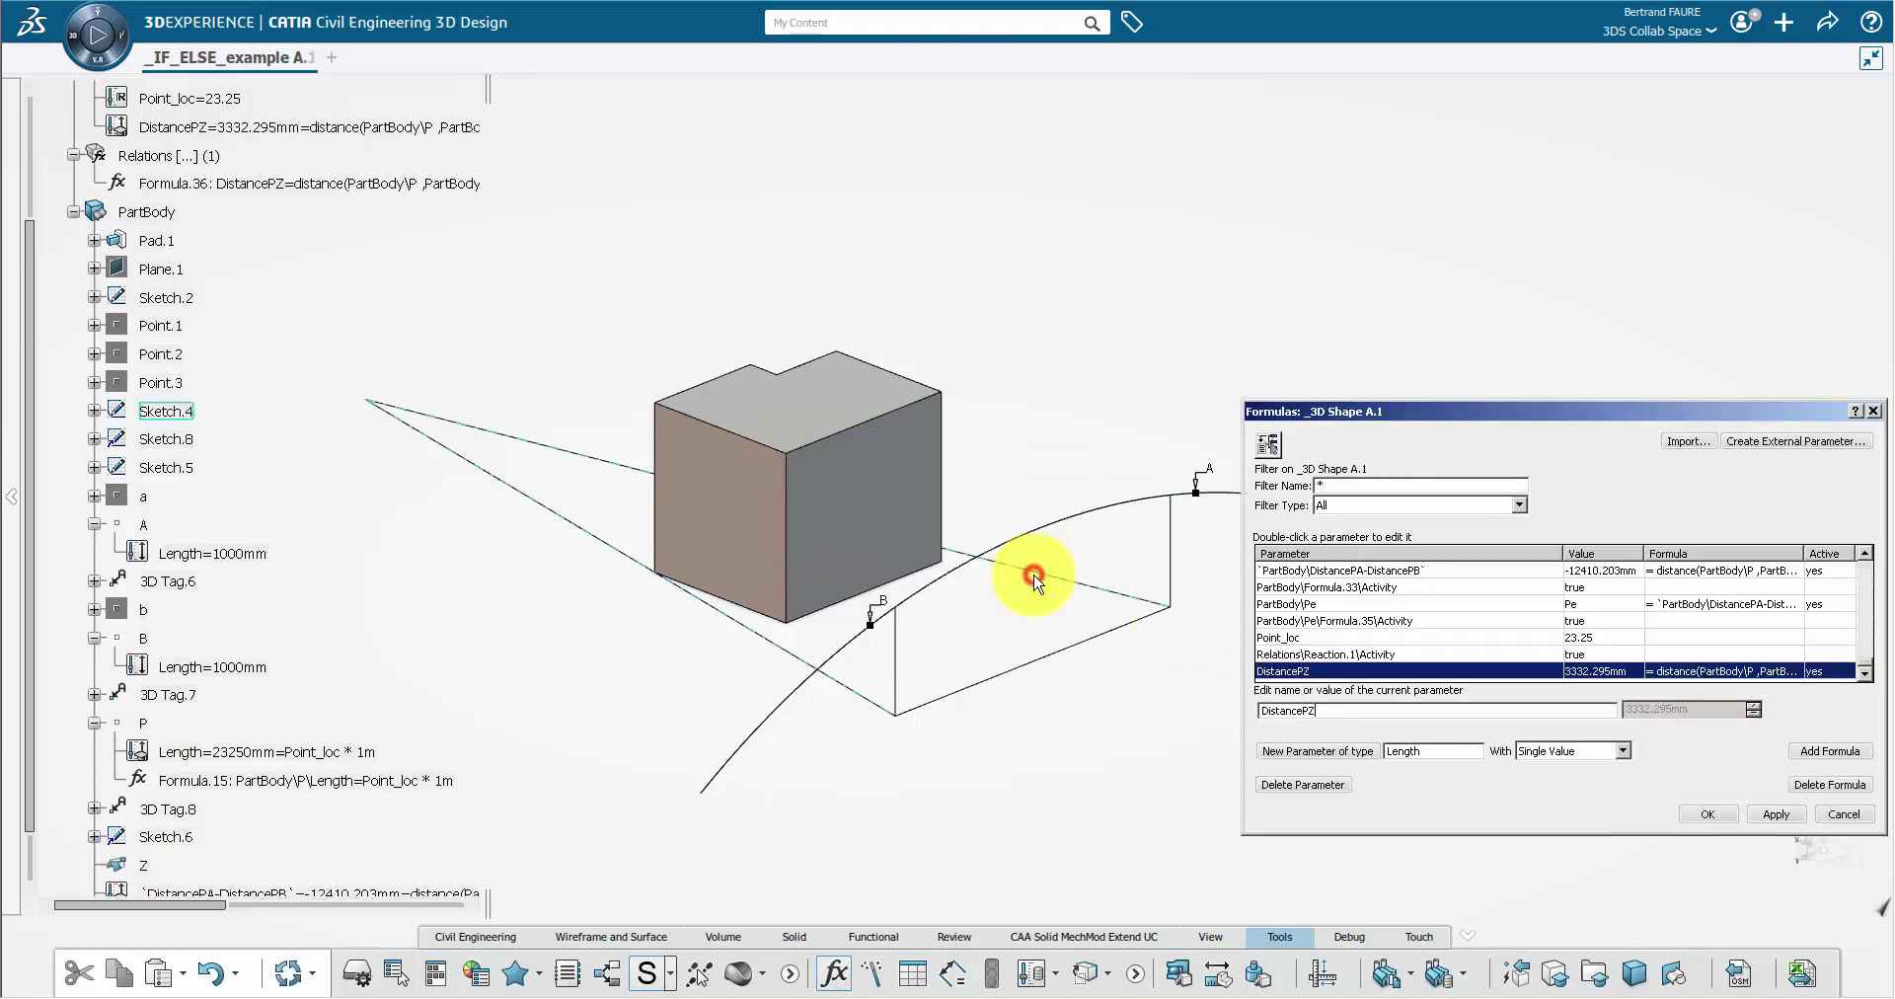
{"action": "left_click", "coordinate": [1707, 814]}
Step: Move DistancePZ under PartBody
{"action": "left_click_drag", "start_coordinate": [314, 131], "coordinate": [158, 213]}
{"action": "left_click", "coordinate": [177, 155]}
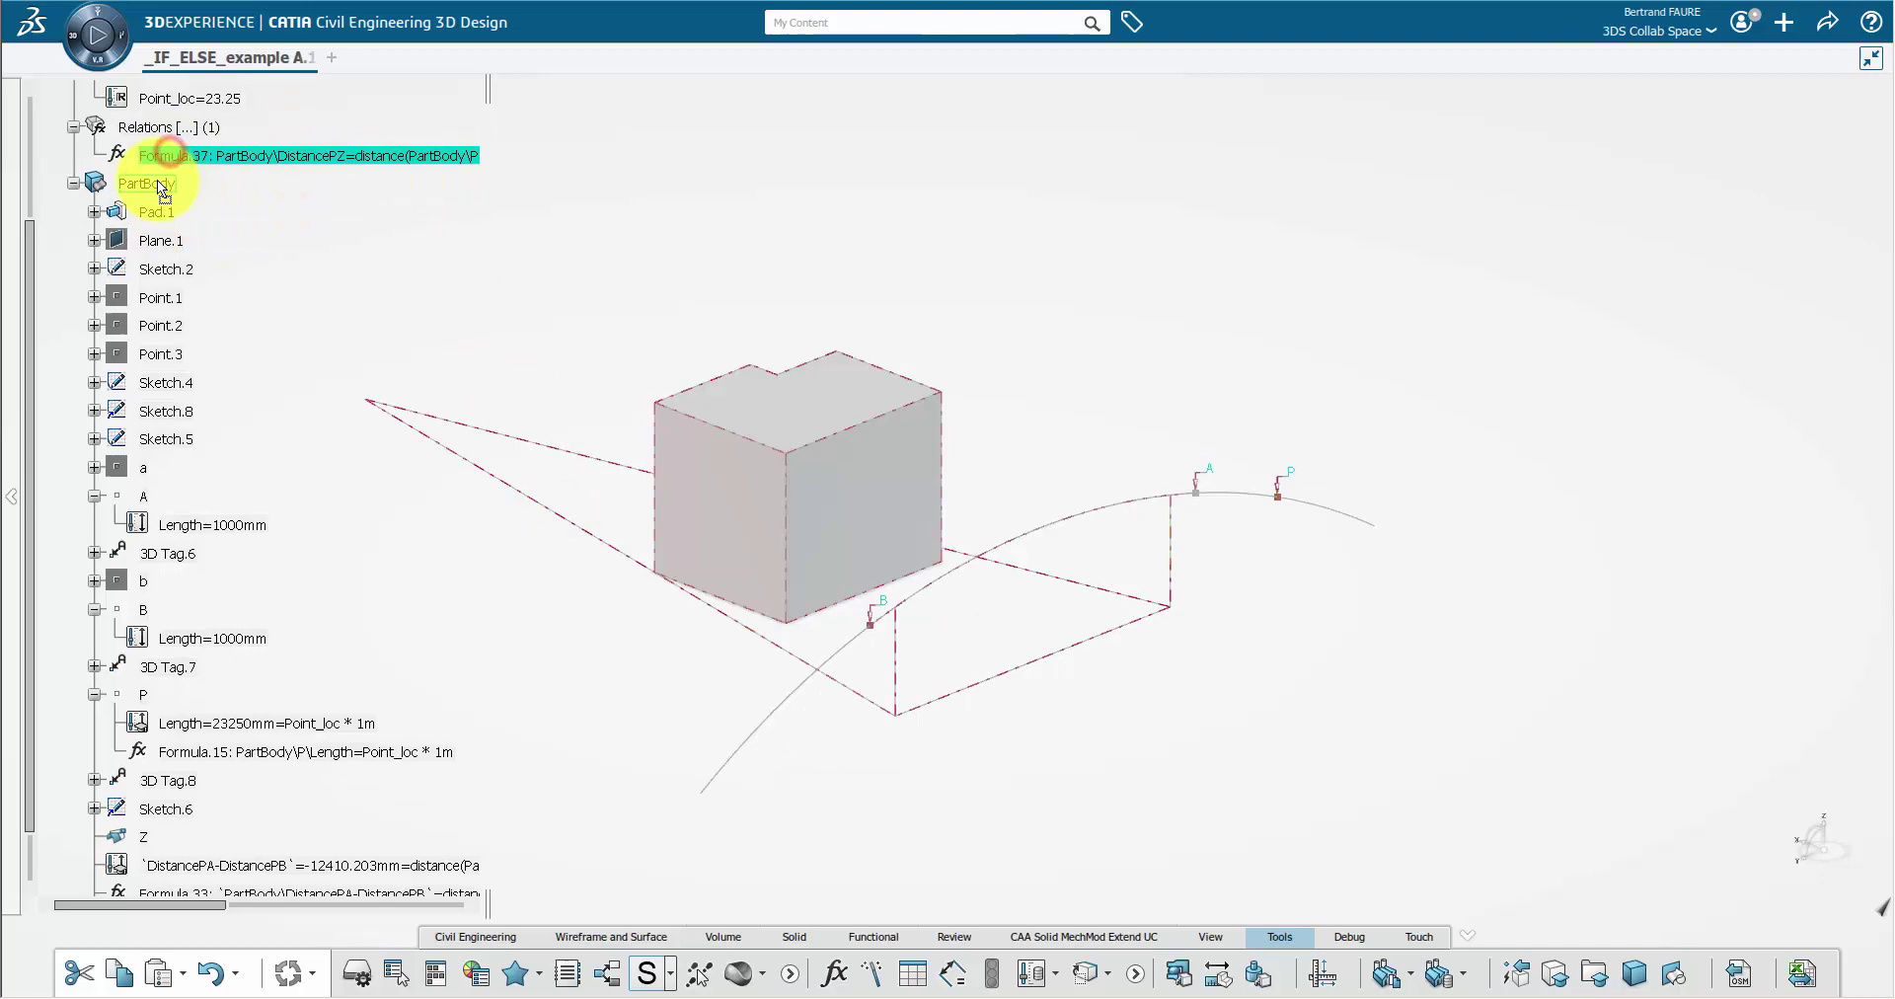
{"action": "scroll", "coordinate": [424, 632], "scroll_direction": "down", "scroll_amount": 3}
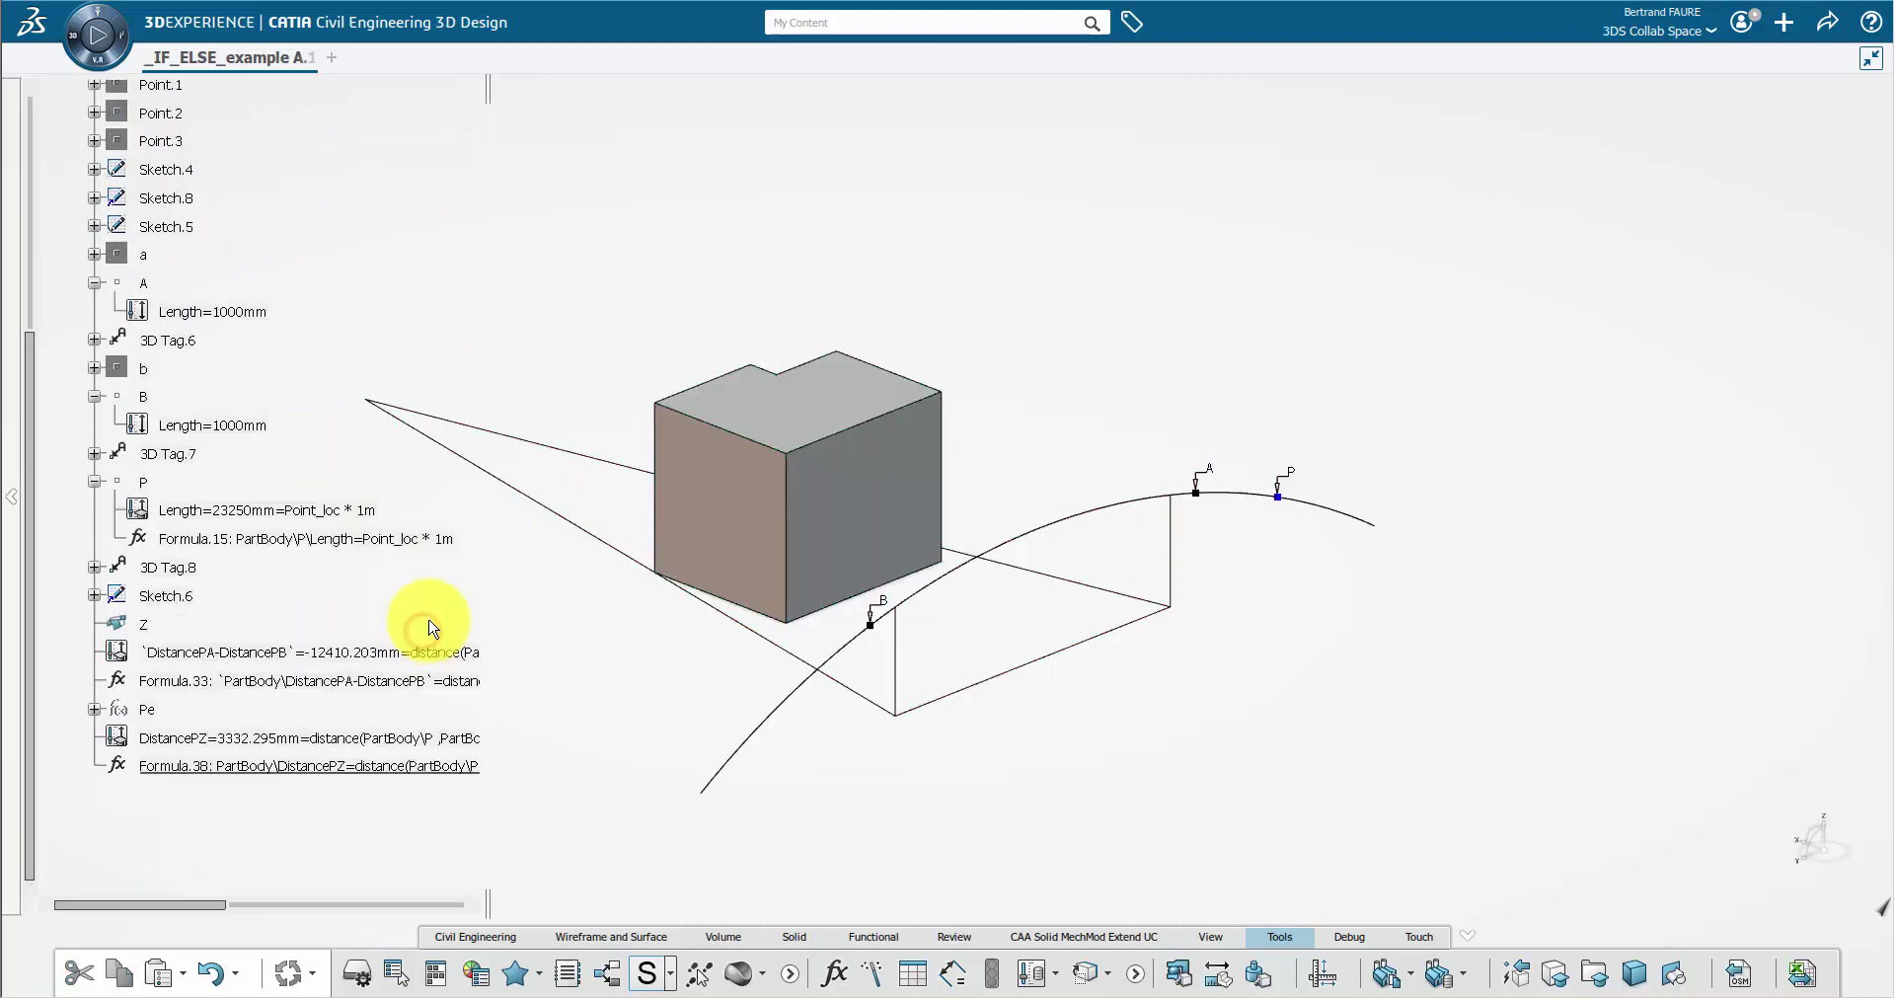
Step: Create Point.23 with the formula DistancePZ > 0m ? P ; Pe, updating automatically
{"action": "left_click", "coordinate": [834, 974]}
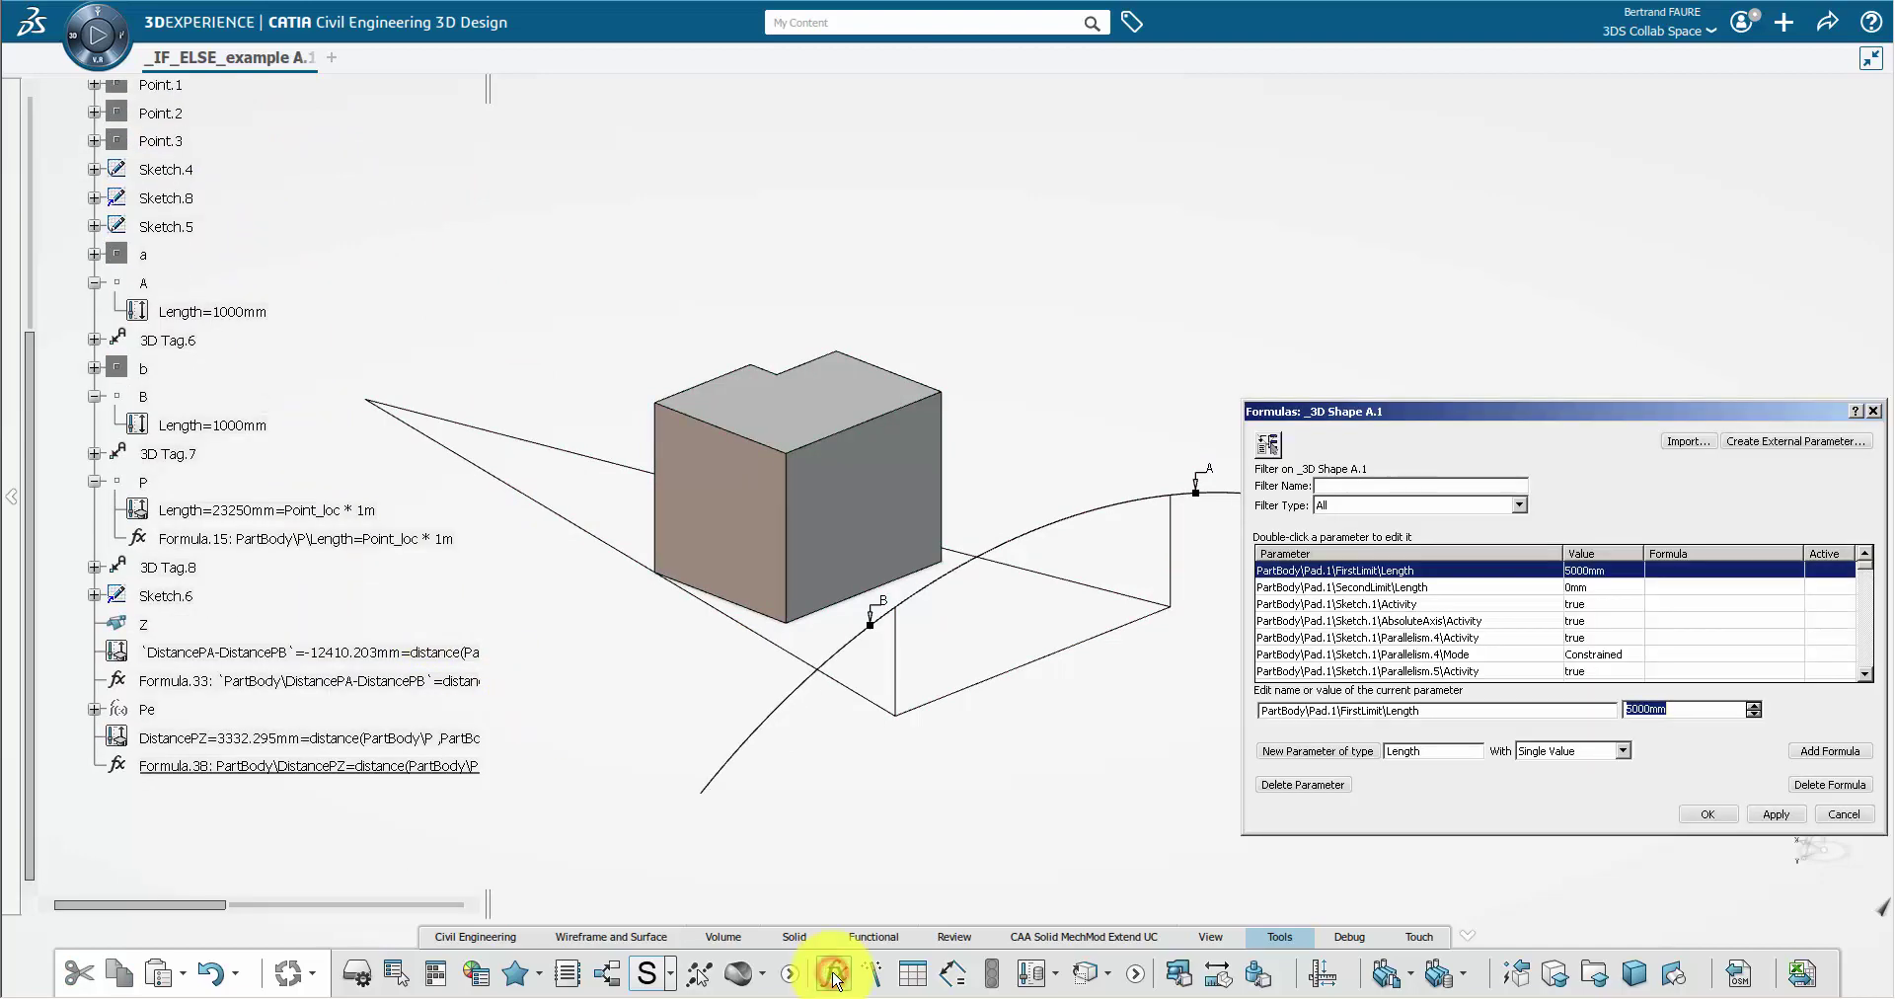
{"action": "left_click", "coordinate": [1422, 751]}
{"action": "left_click", "coordinate": [1412, 786]}
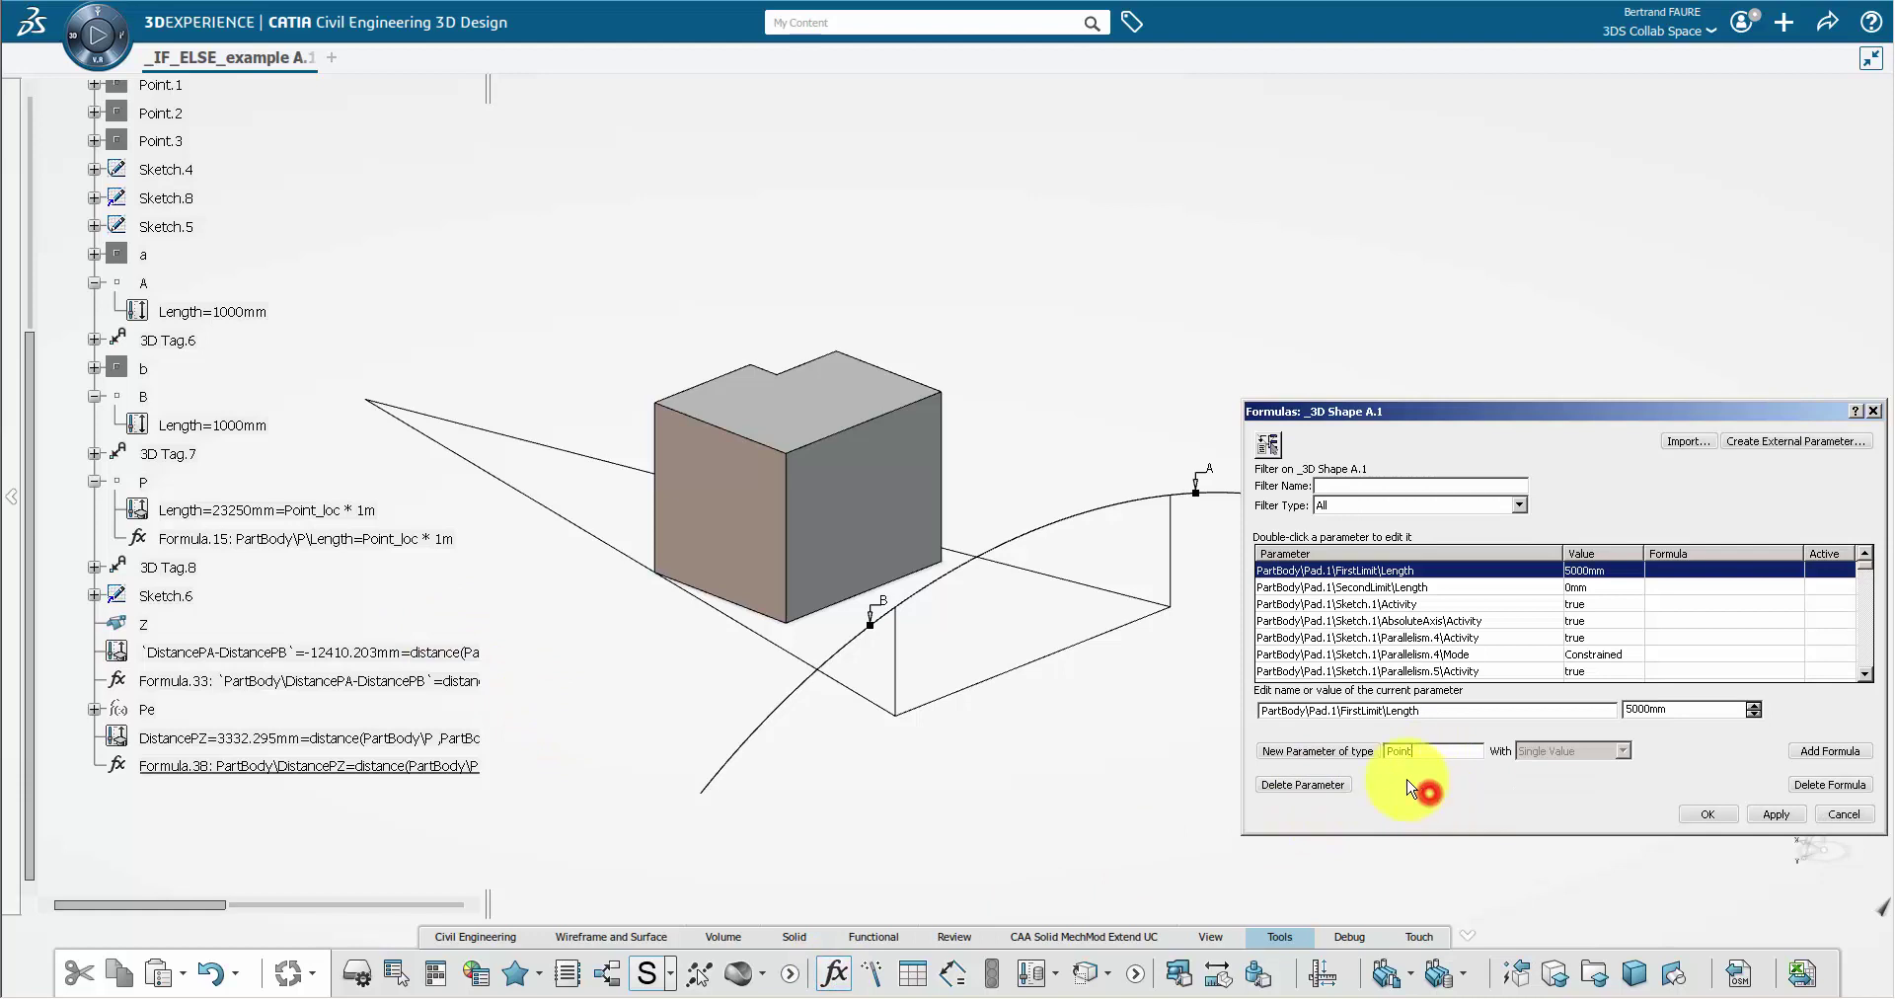
{"action": "left_click", "coordinate": [1332, 752]}
{"action": "left_click", "coordinate": [1829, 752]}
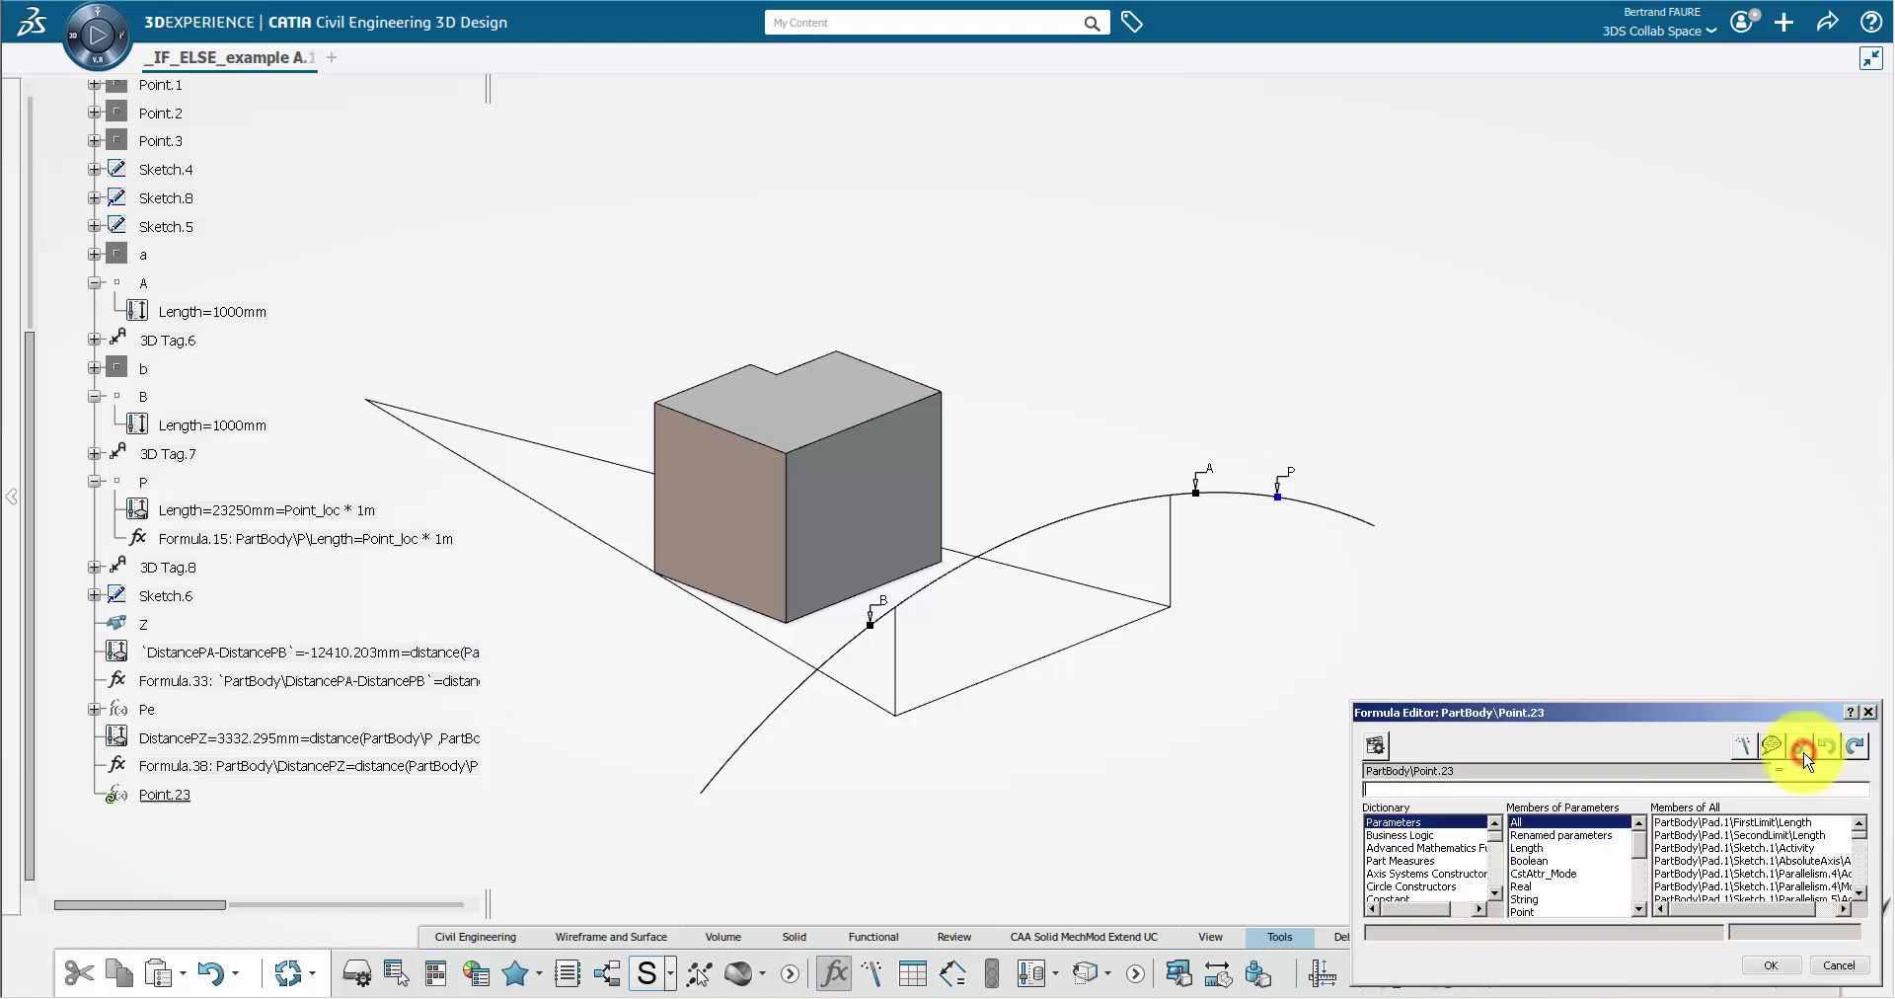
{"action": "left_click", "coordinate": [198, 740]}
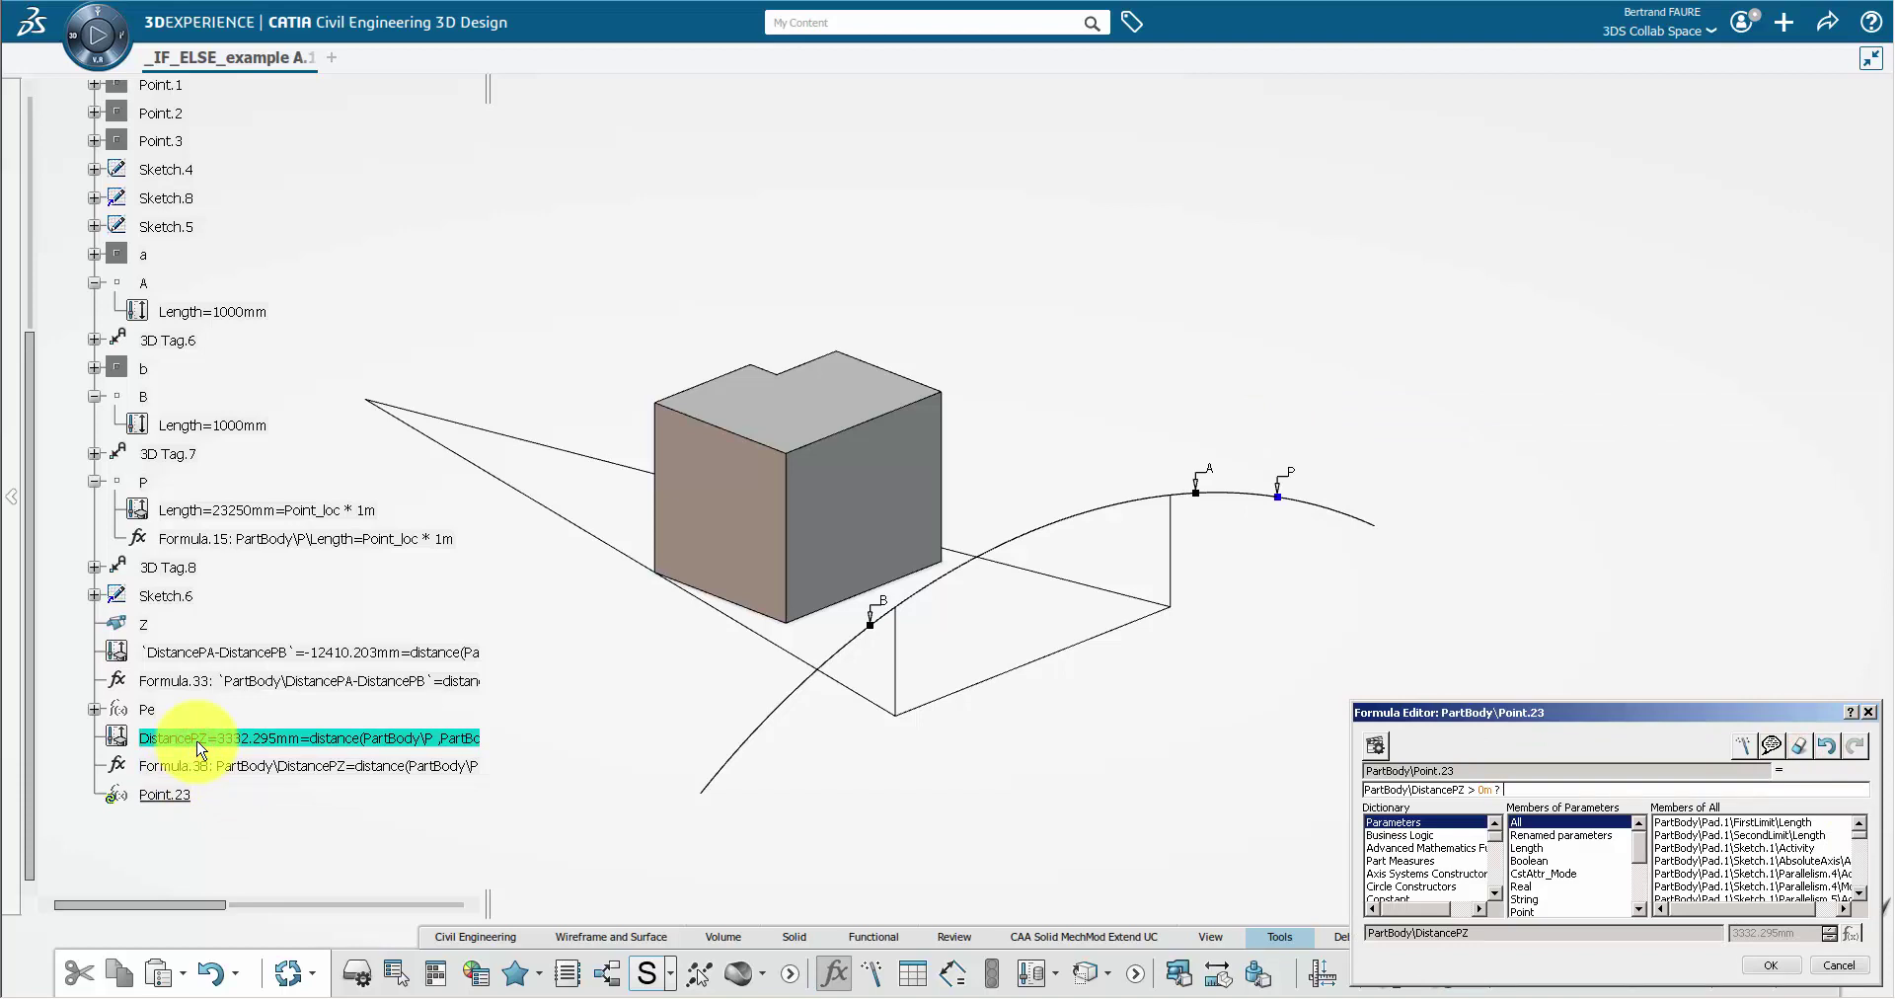
{"action": "left_click", "coordinate": [146, 483]}
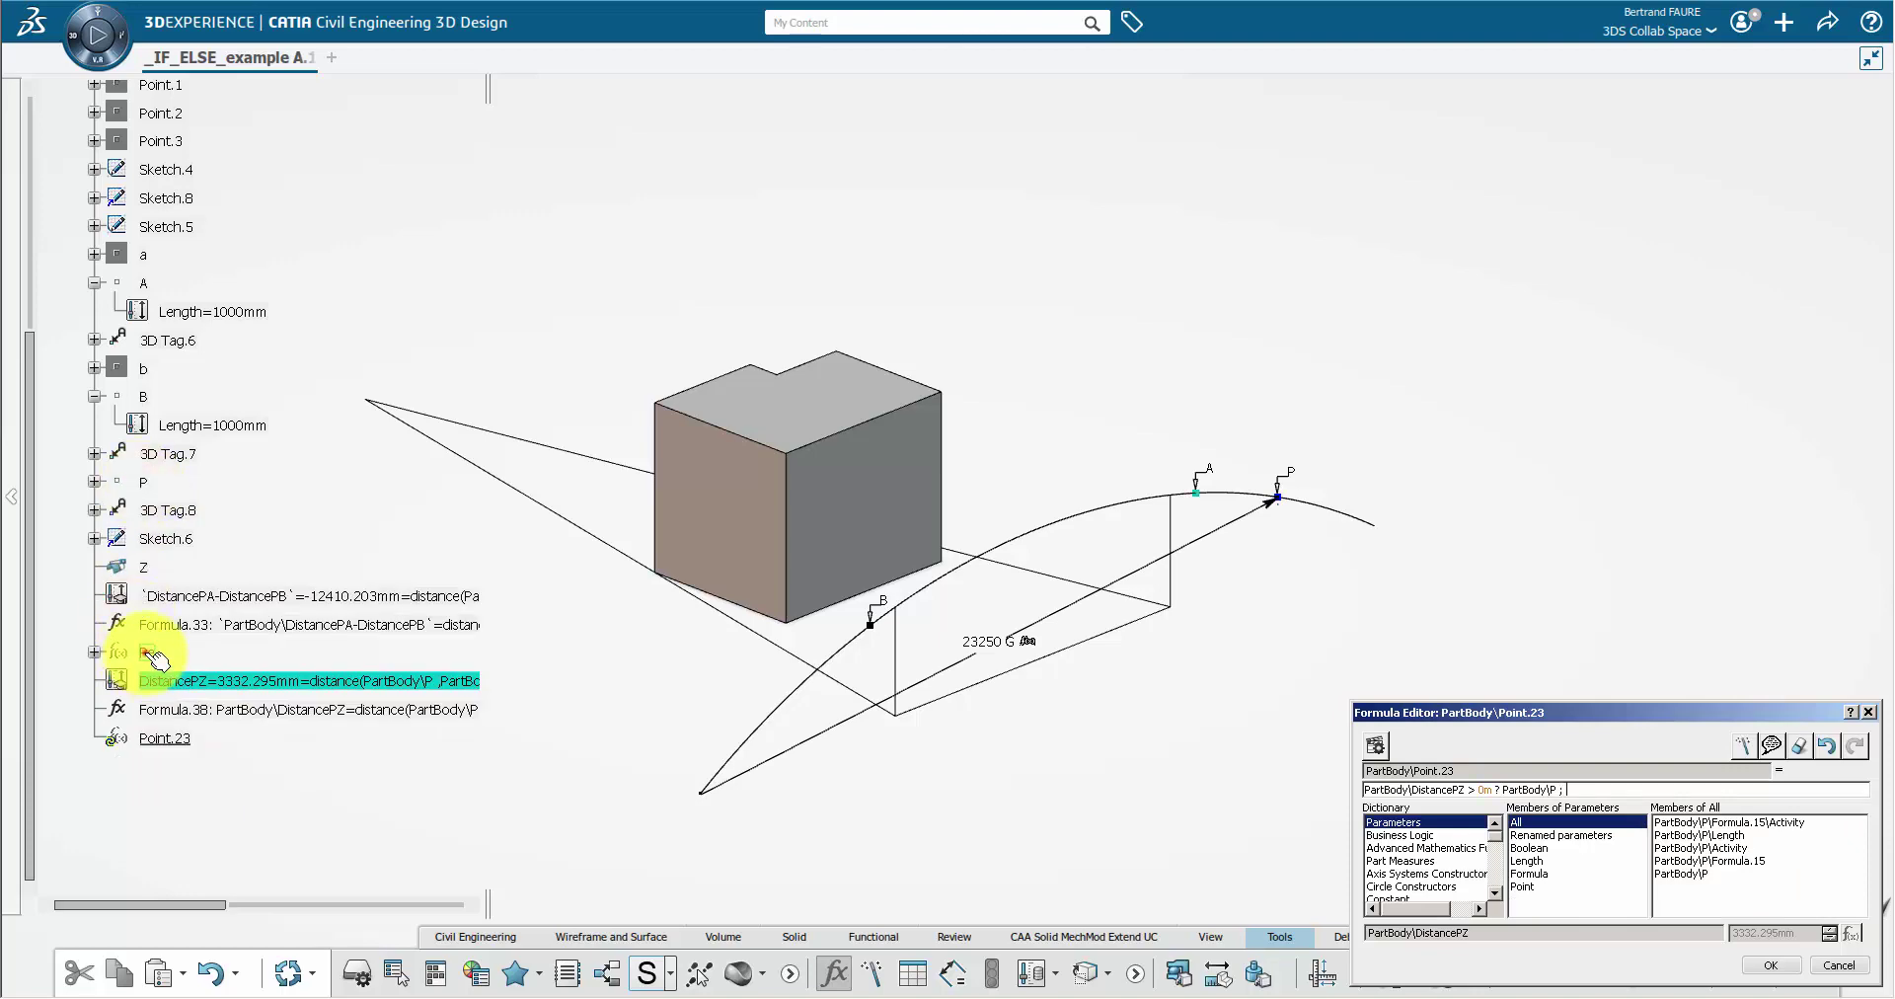
{"action": "left_click", "coordinate": [151, 652]}
{"action": "left_click", "coordinate": [1767, 964]}
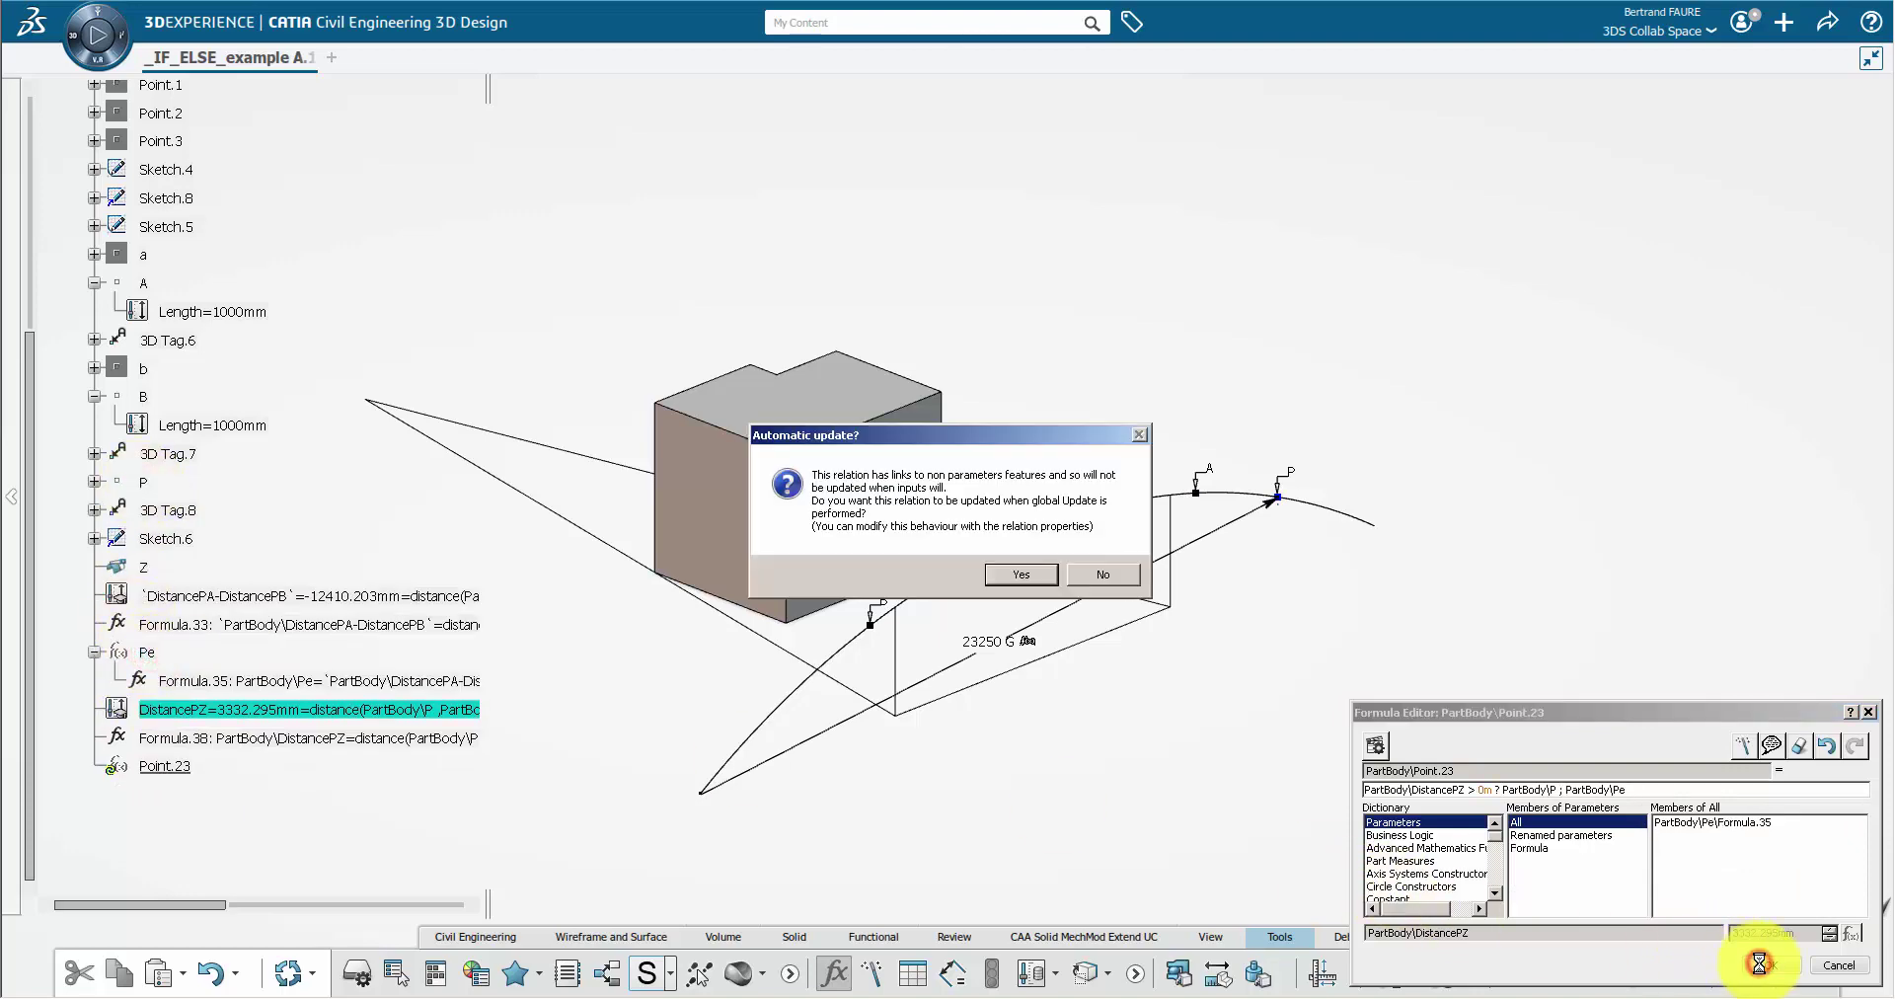
{"action": "left_click", "coordinate": [1020, 574]}
{"action": "left_click", "coordinate": [1715, 814]}
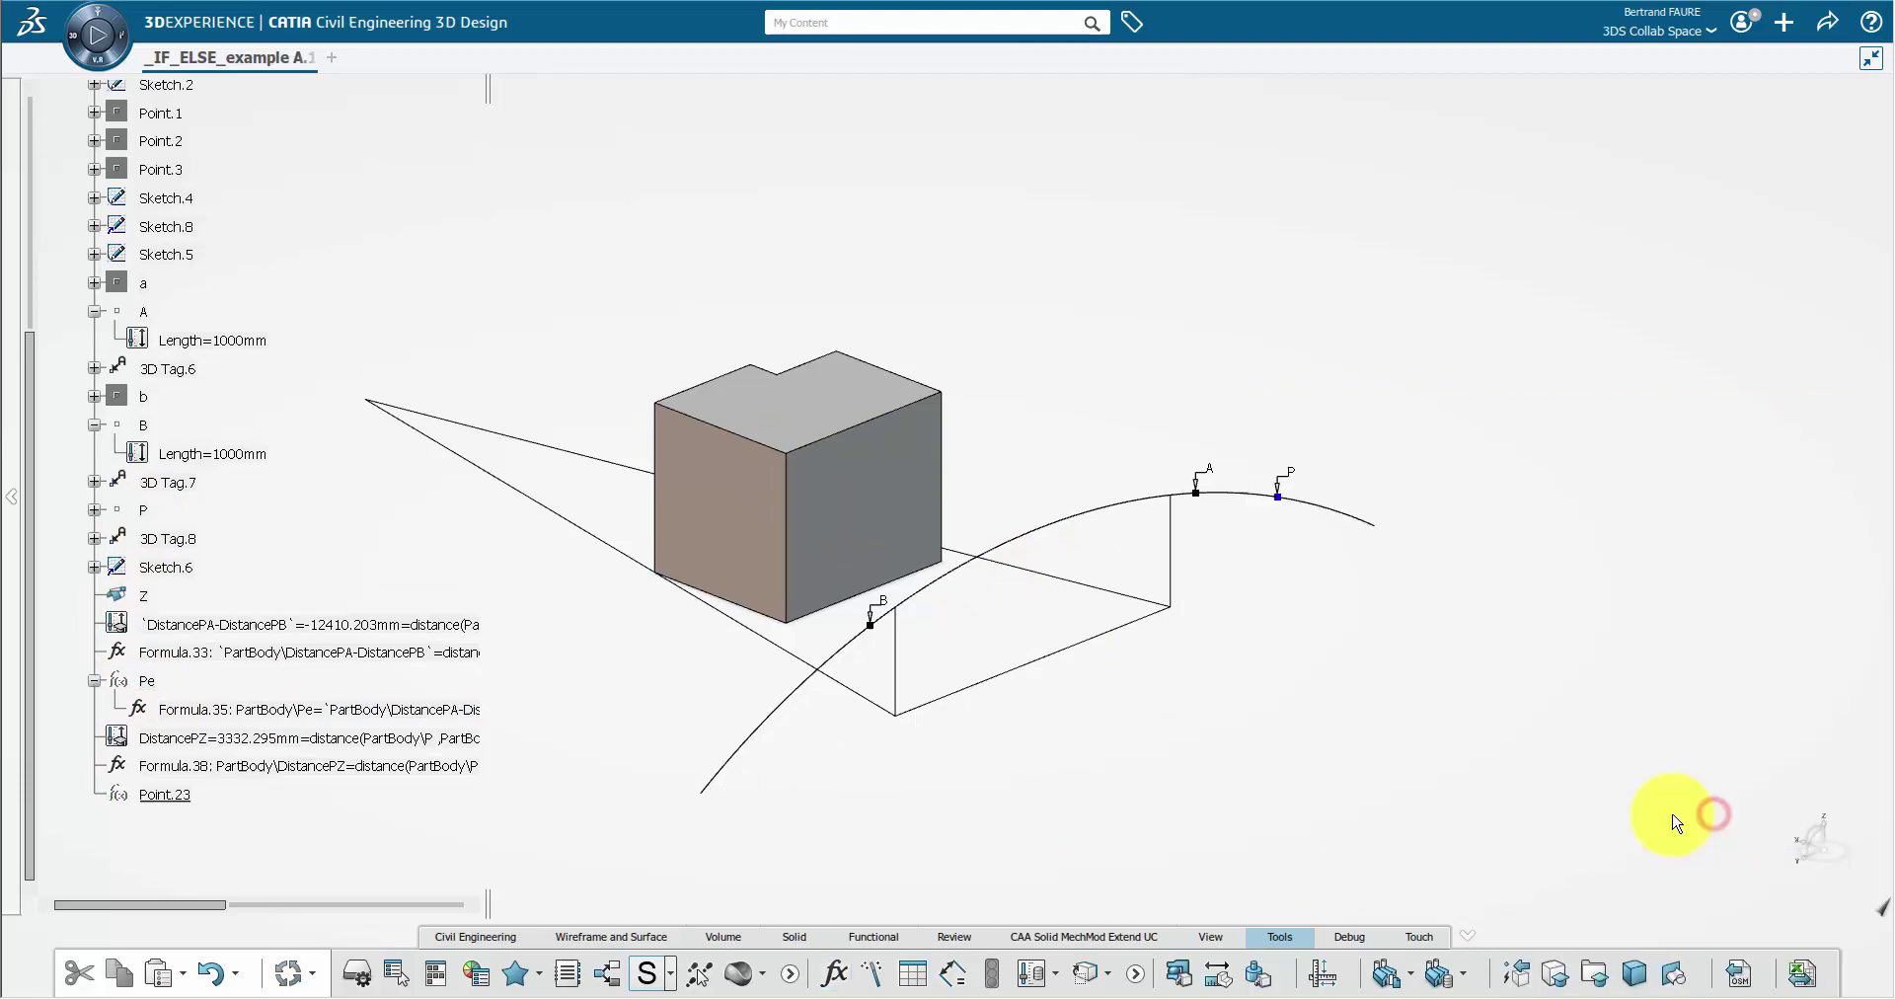
Step: Change Point.23's feature name to Pf in its properties
{"action": "left_click_drag", "start_coordinate": [202, 146], "coordinate": [140, 825]}
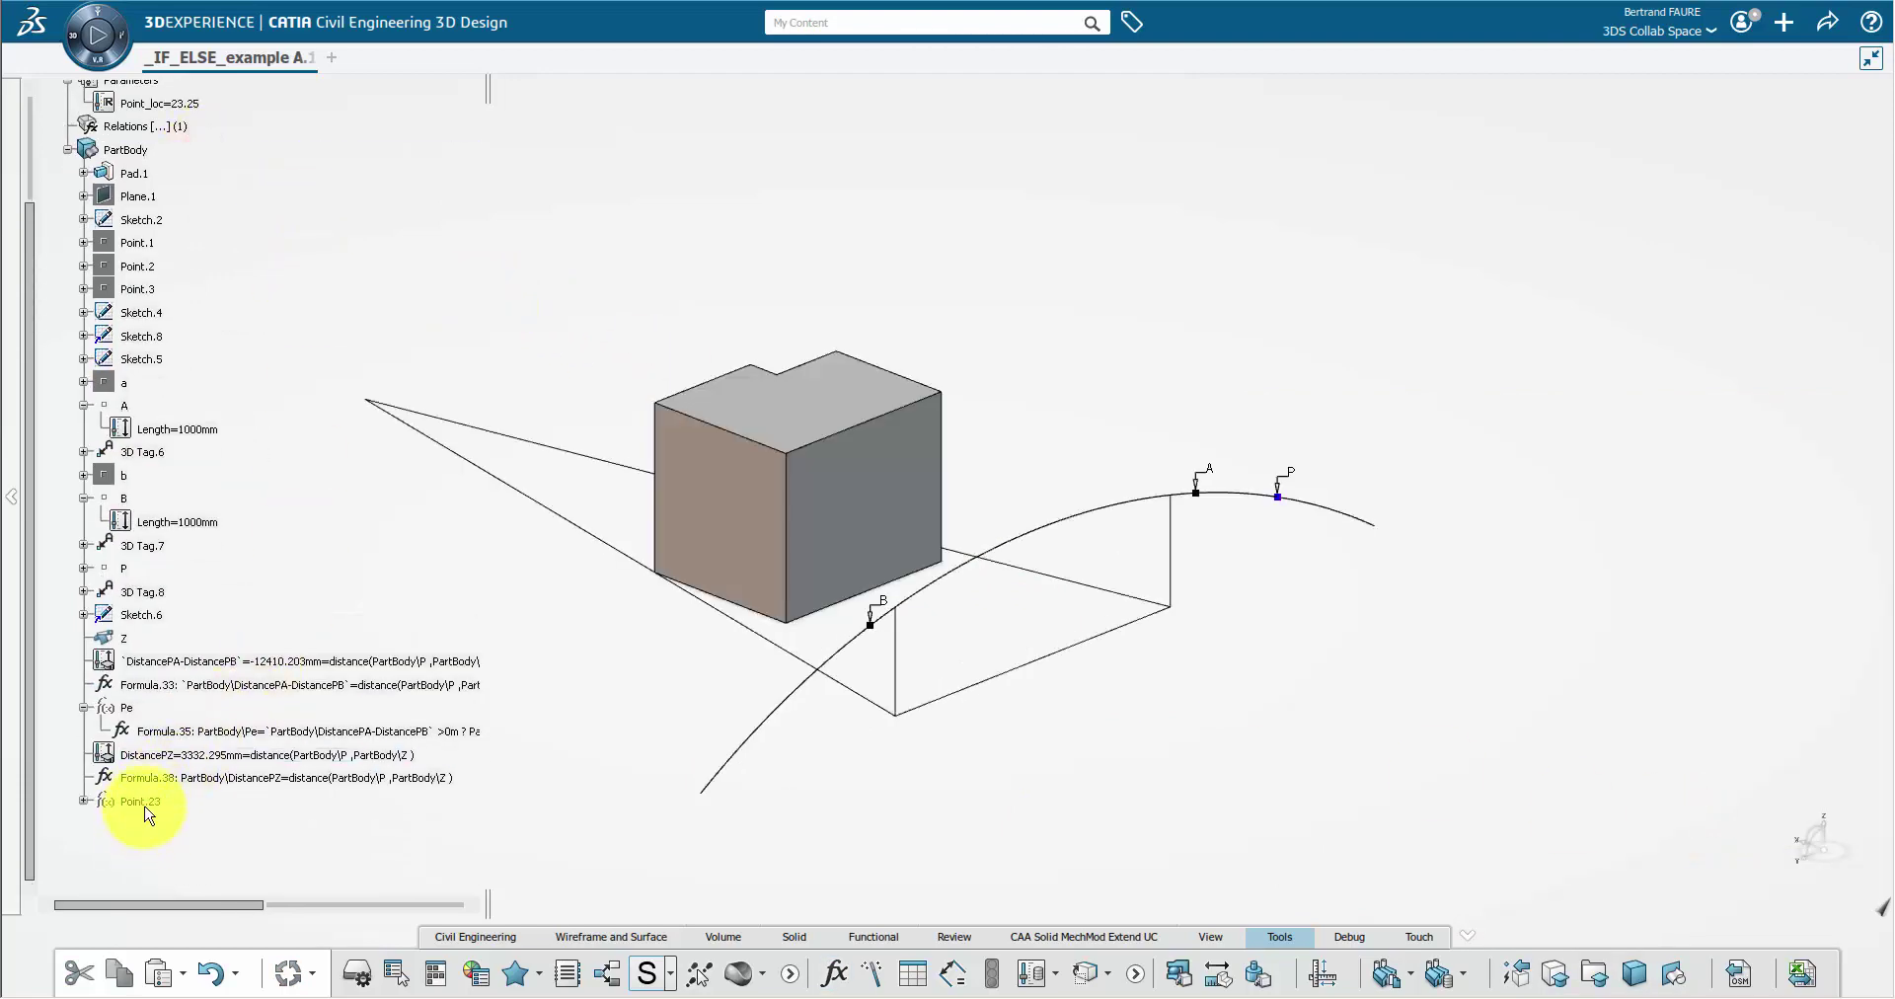
{"action": "right_click", "coordinate": [145, 809]}
{"action": "left_click", "coordinate": [195, 409]}
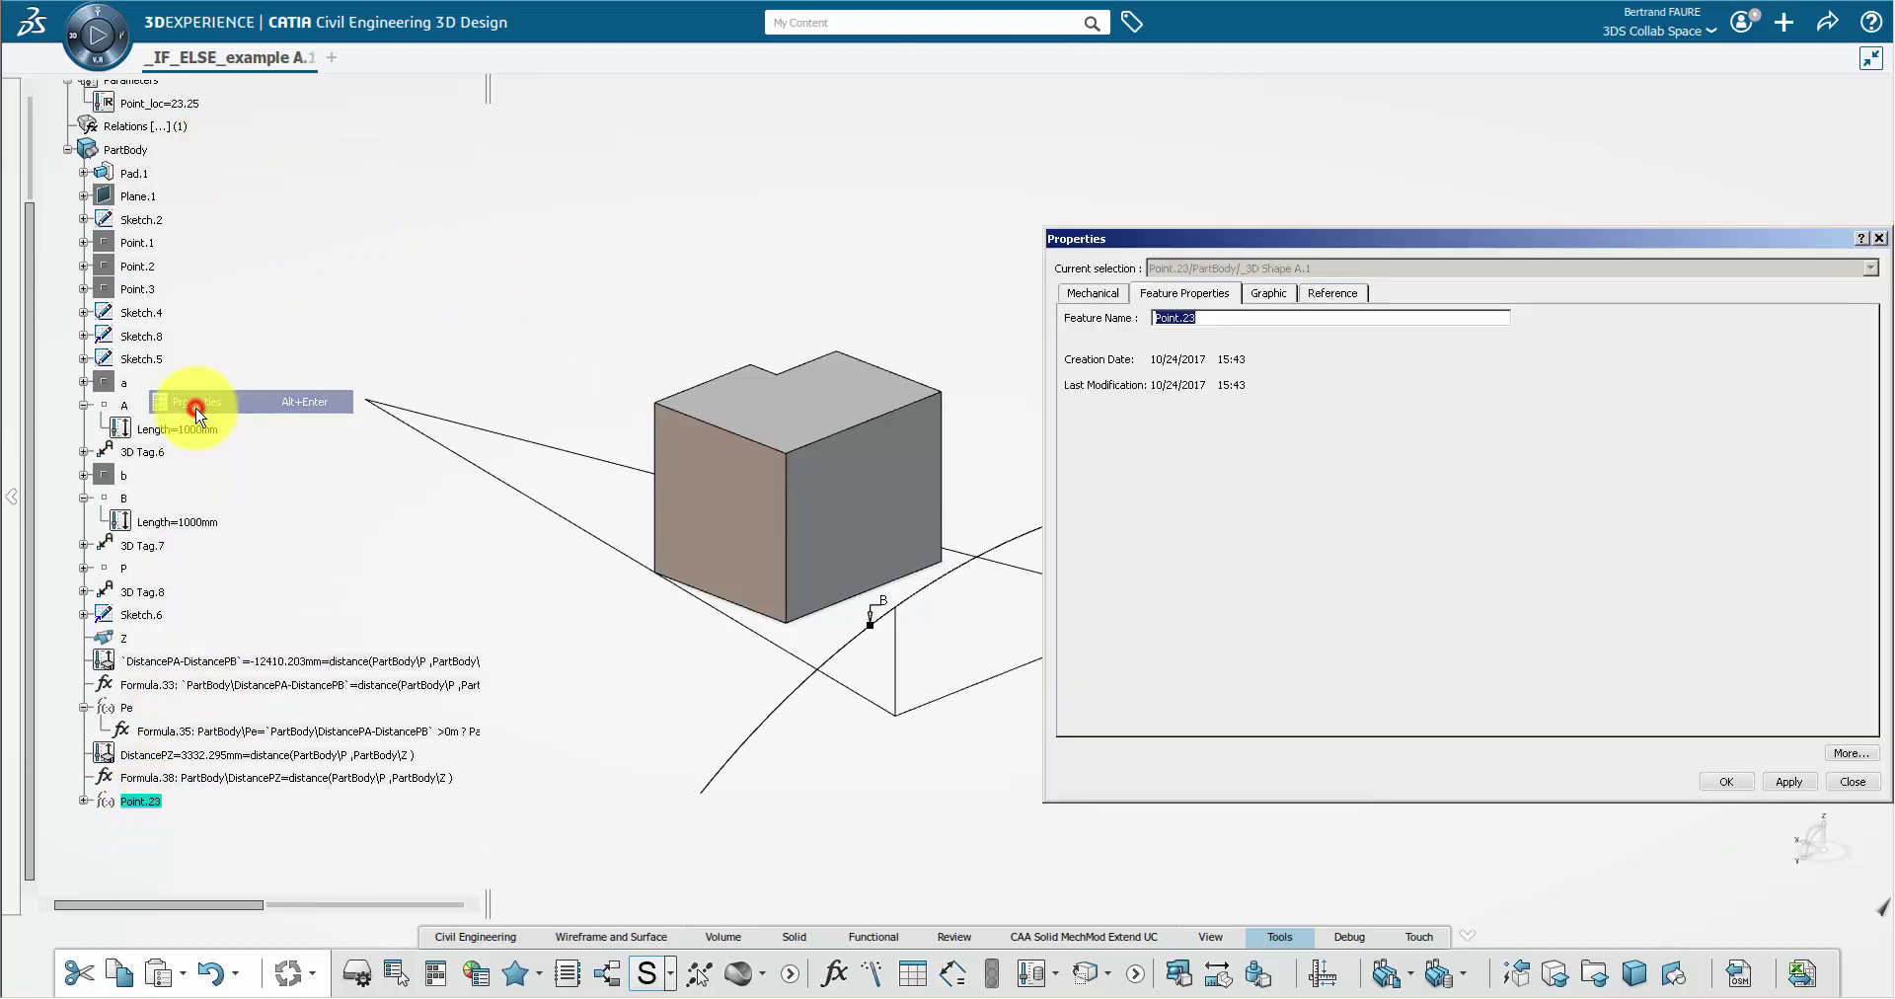
{"action": "type", "text": "Pf"}
{"action": "left_click", "coordinate": [1726, 782]}
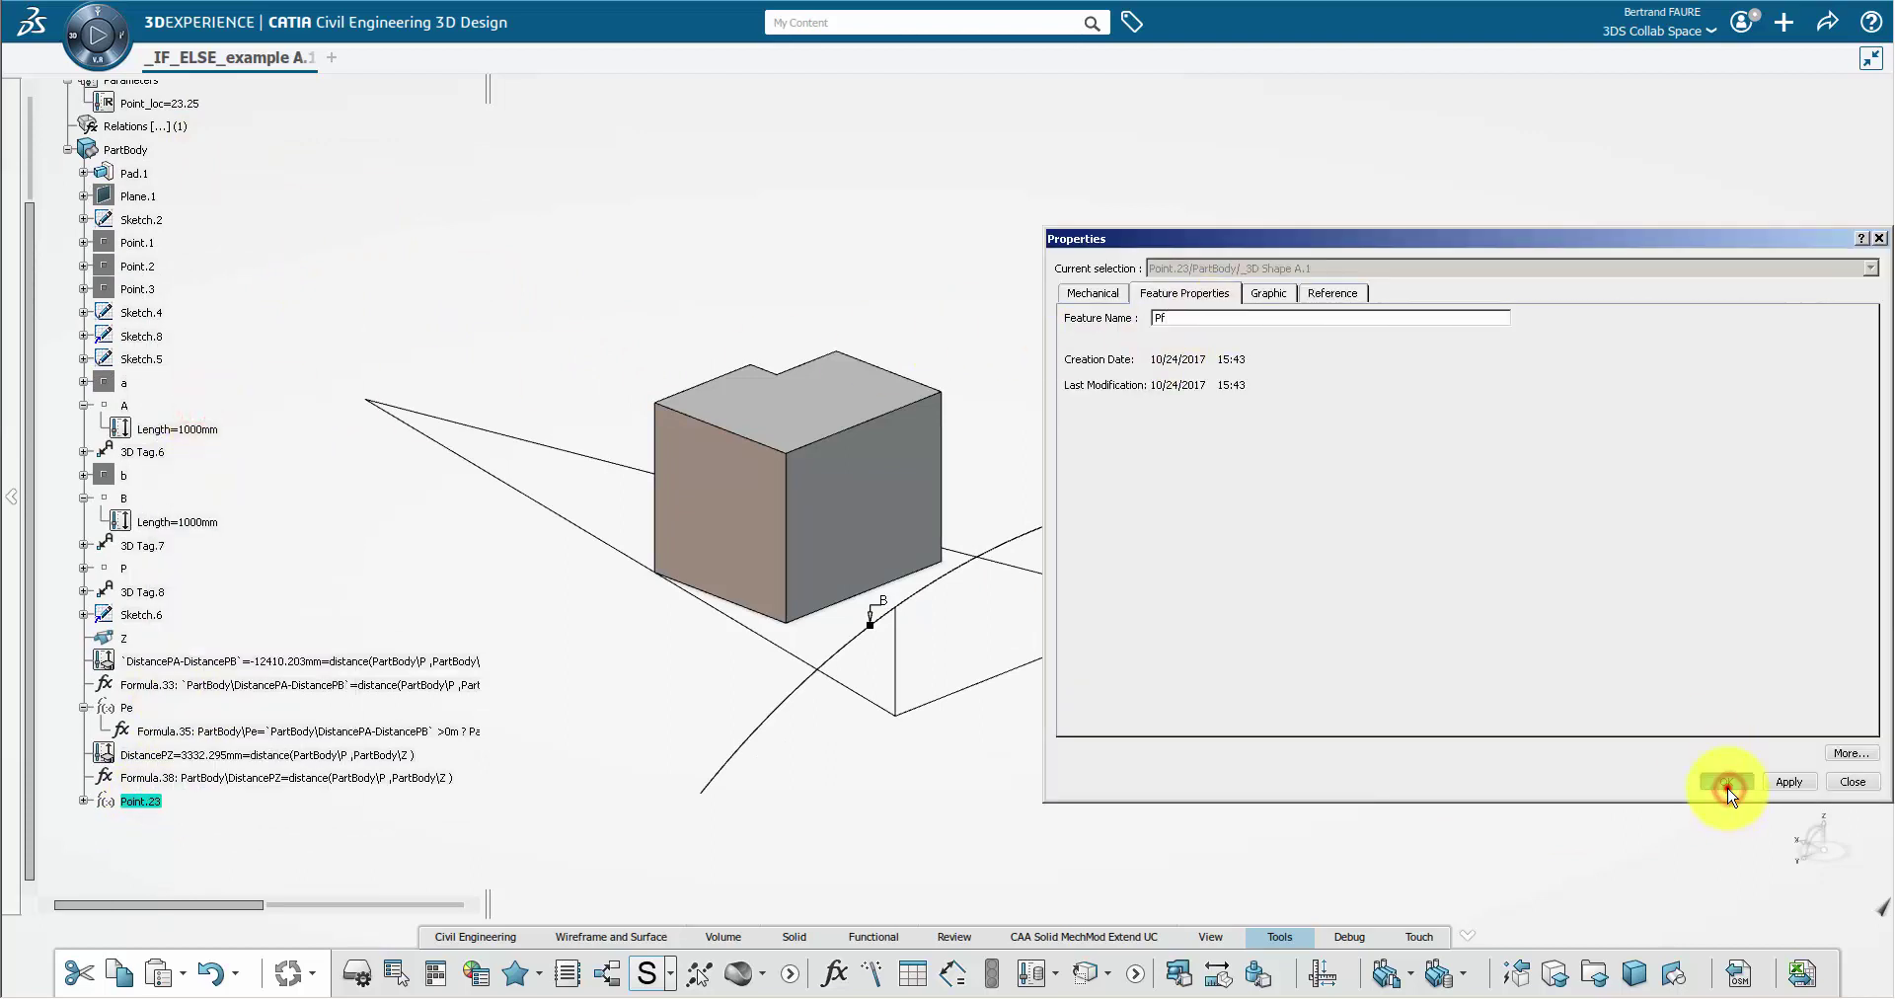
{"action": "scroll", "coordinate": [30, 424], "scroll_direction": "up", "scroll_amount": 4}
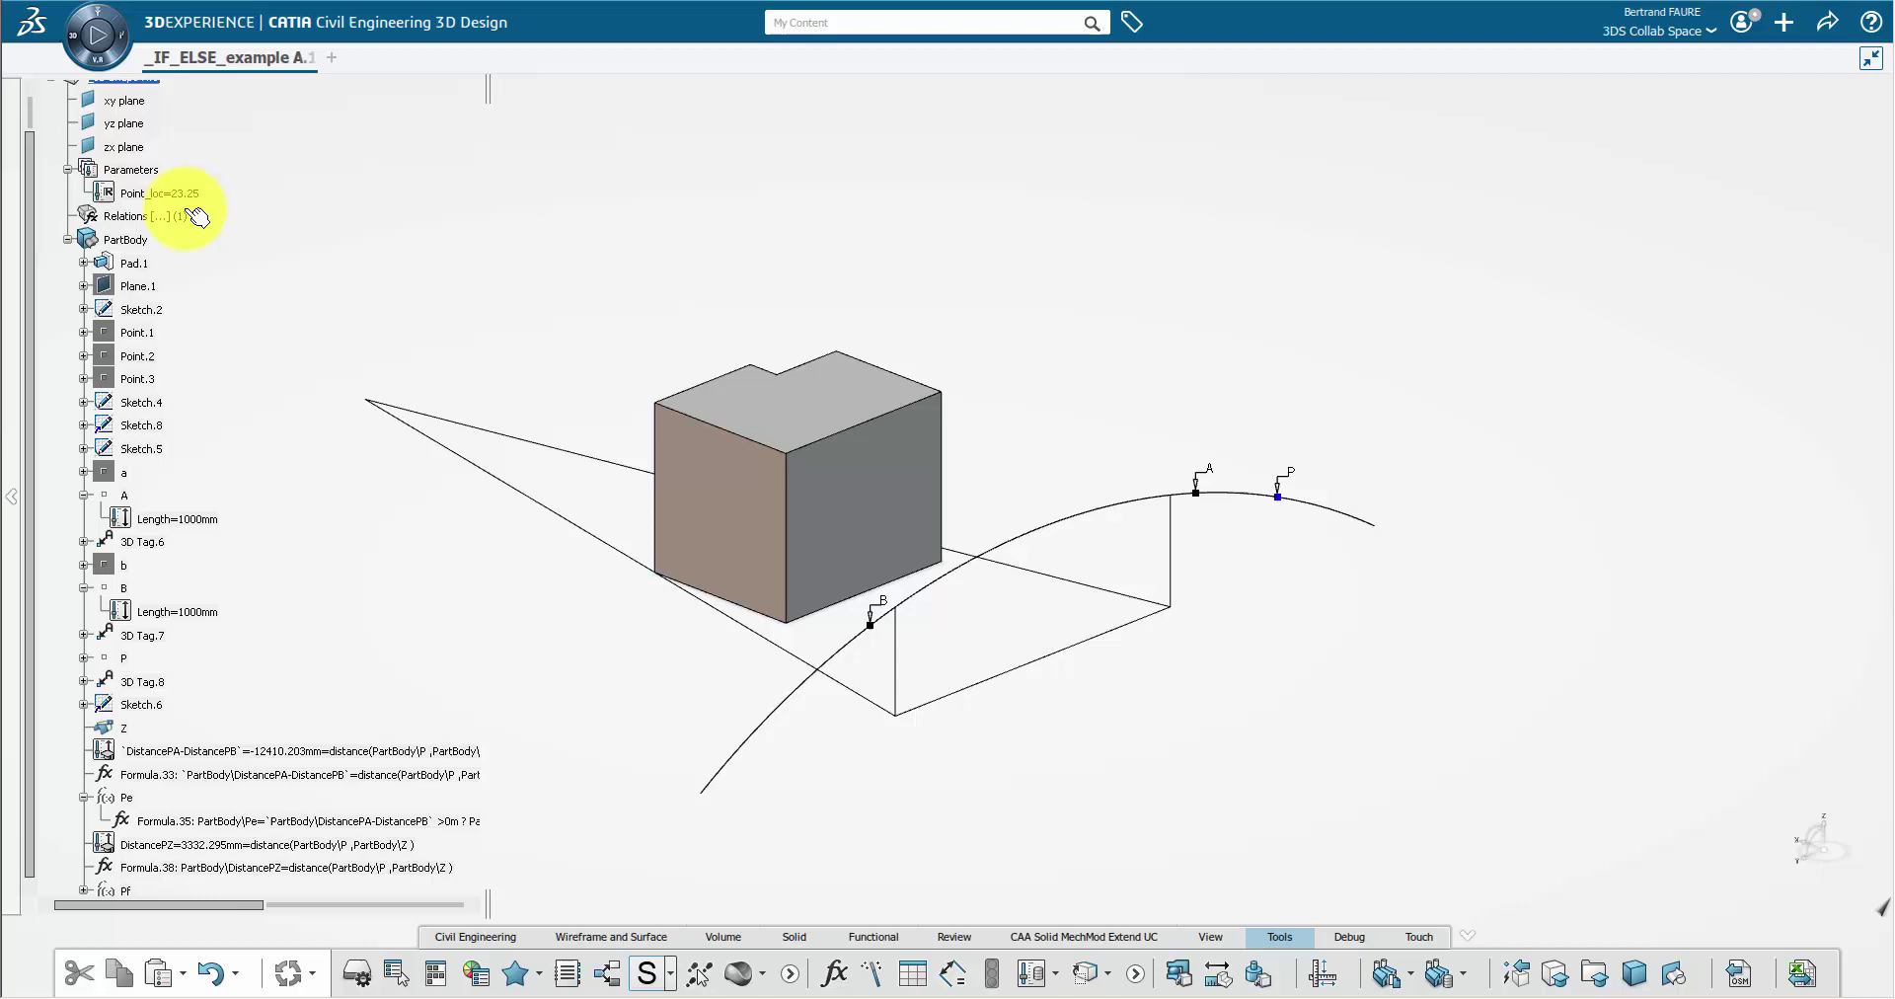
Step: Display the Point_loc parameter as a slider in the view
{"action": "double_click", "coordinate": [187, 193]}
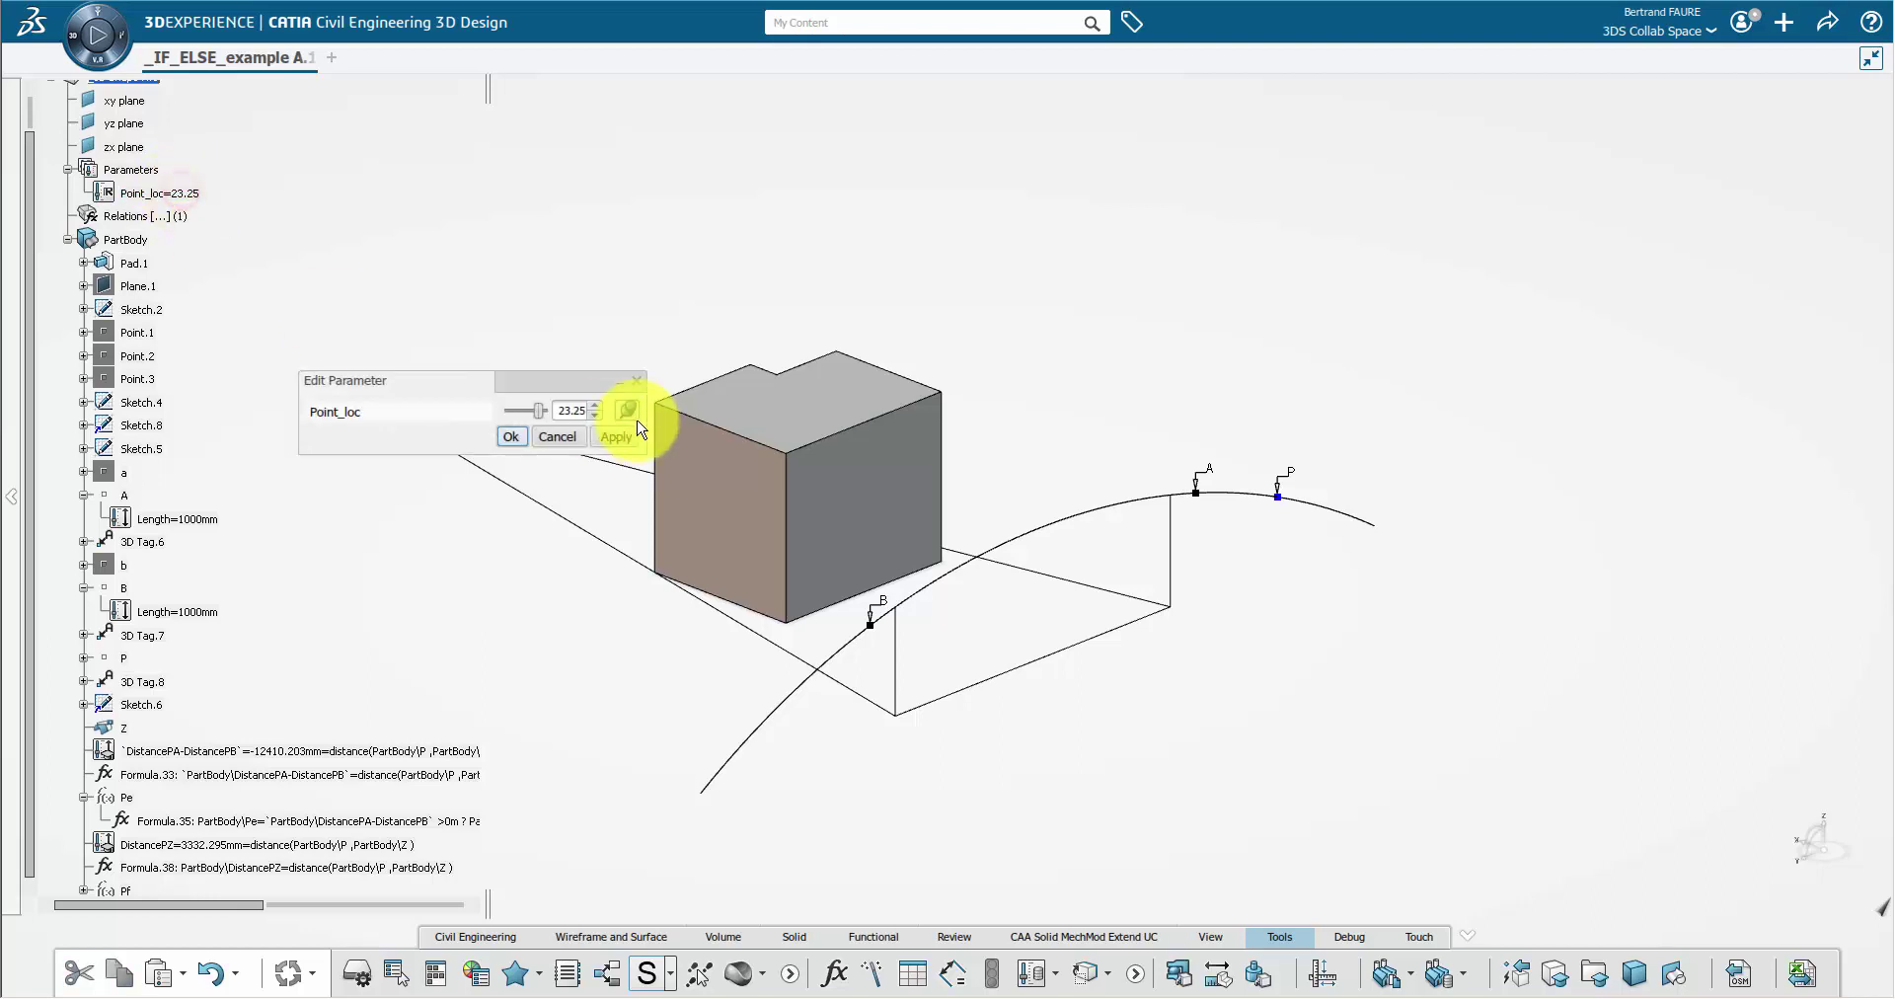
{"action": "left_click", "coordinate": [632, 412]}
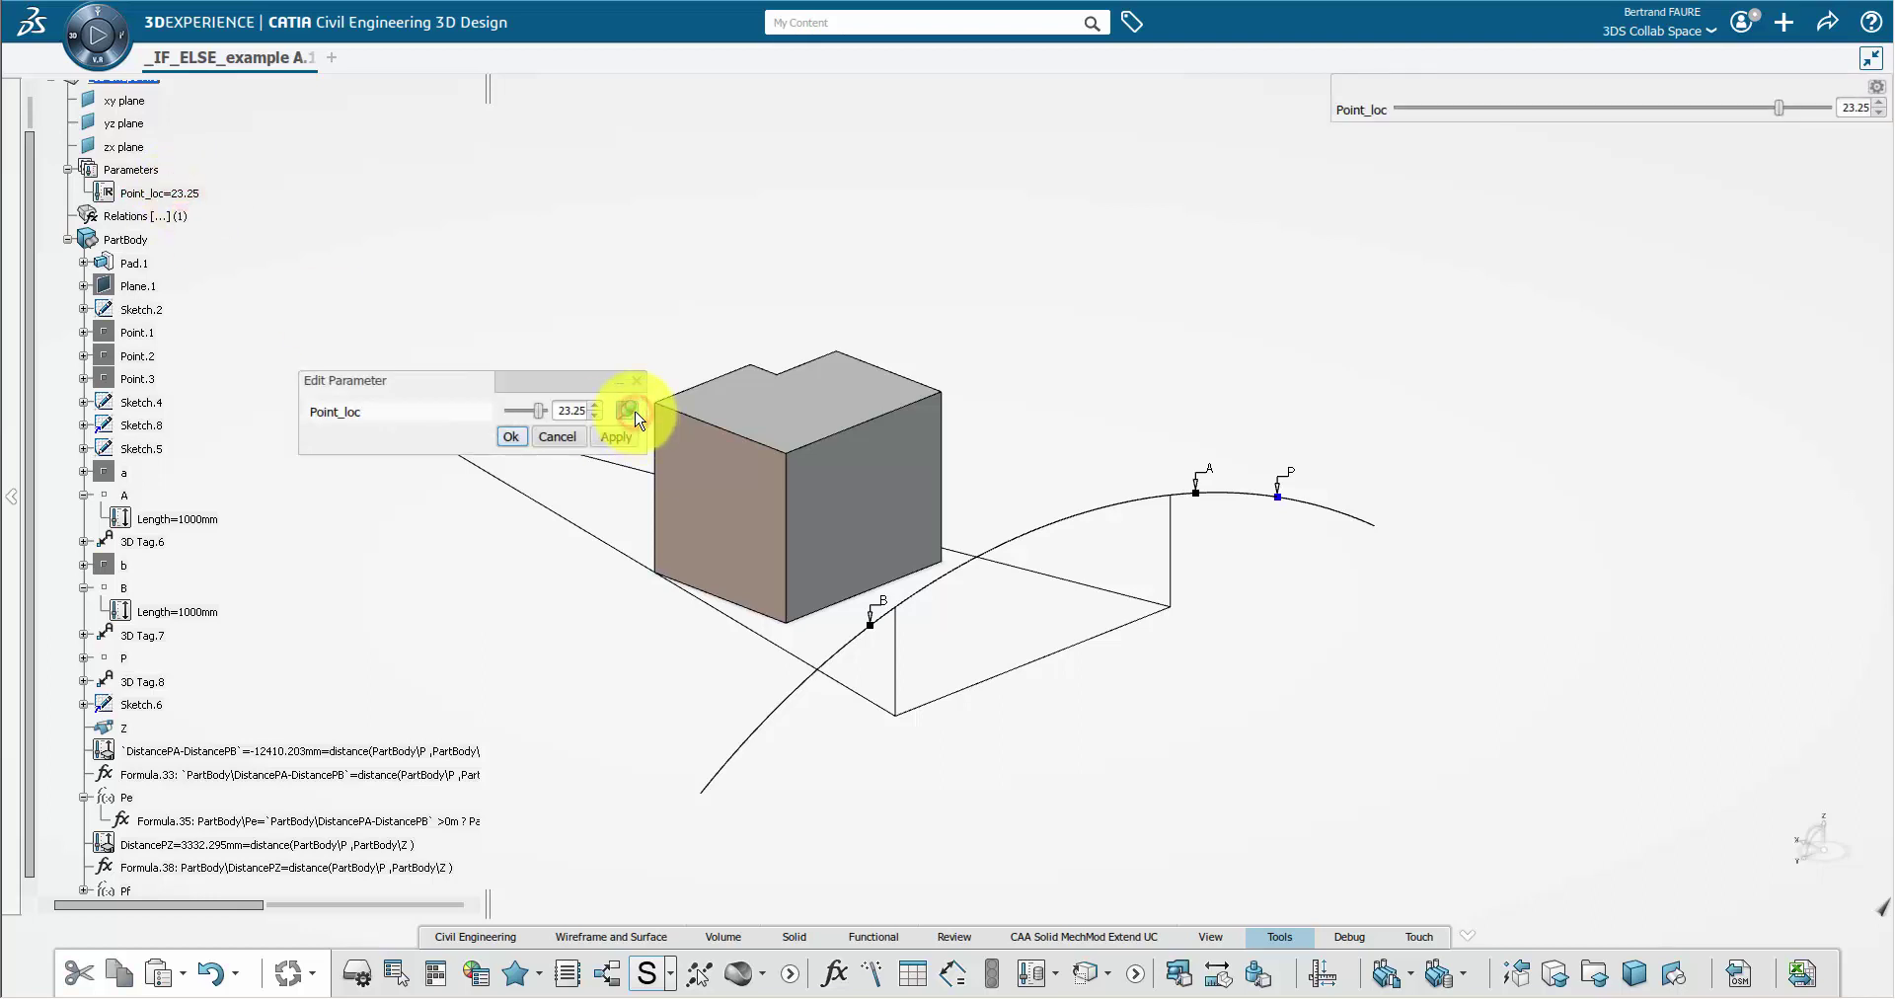
{"action": "left_click", "coordinate": [519, 438]}
Step: Drag the Point_loc slider to 7.5 and update, checking Pf after each move
{"action": "left_click_drag", "start_coordinate": [1772, 107], "coordinate": [1677, 109]}
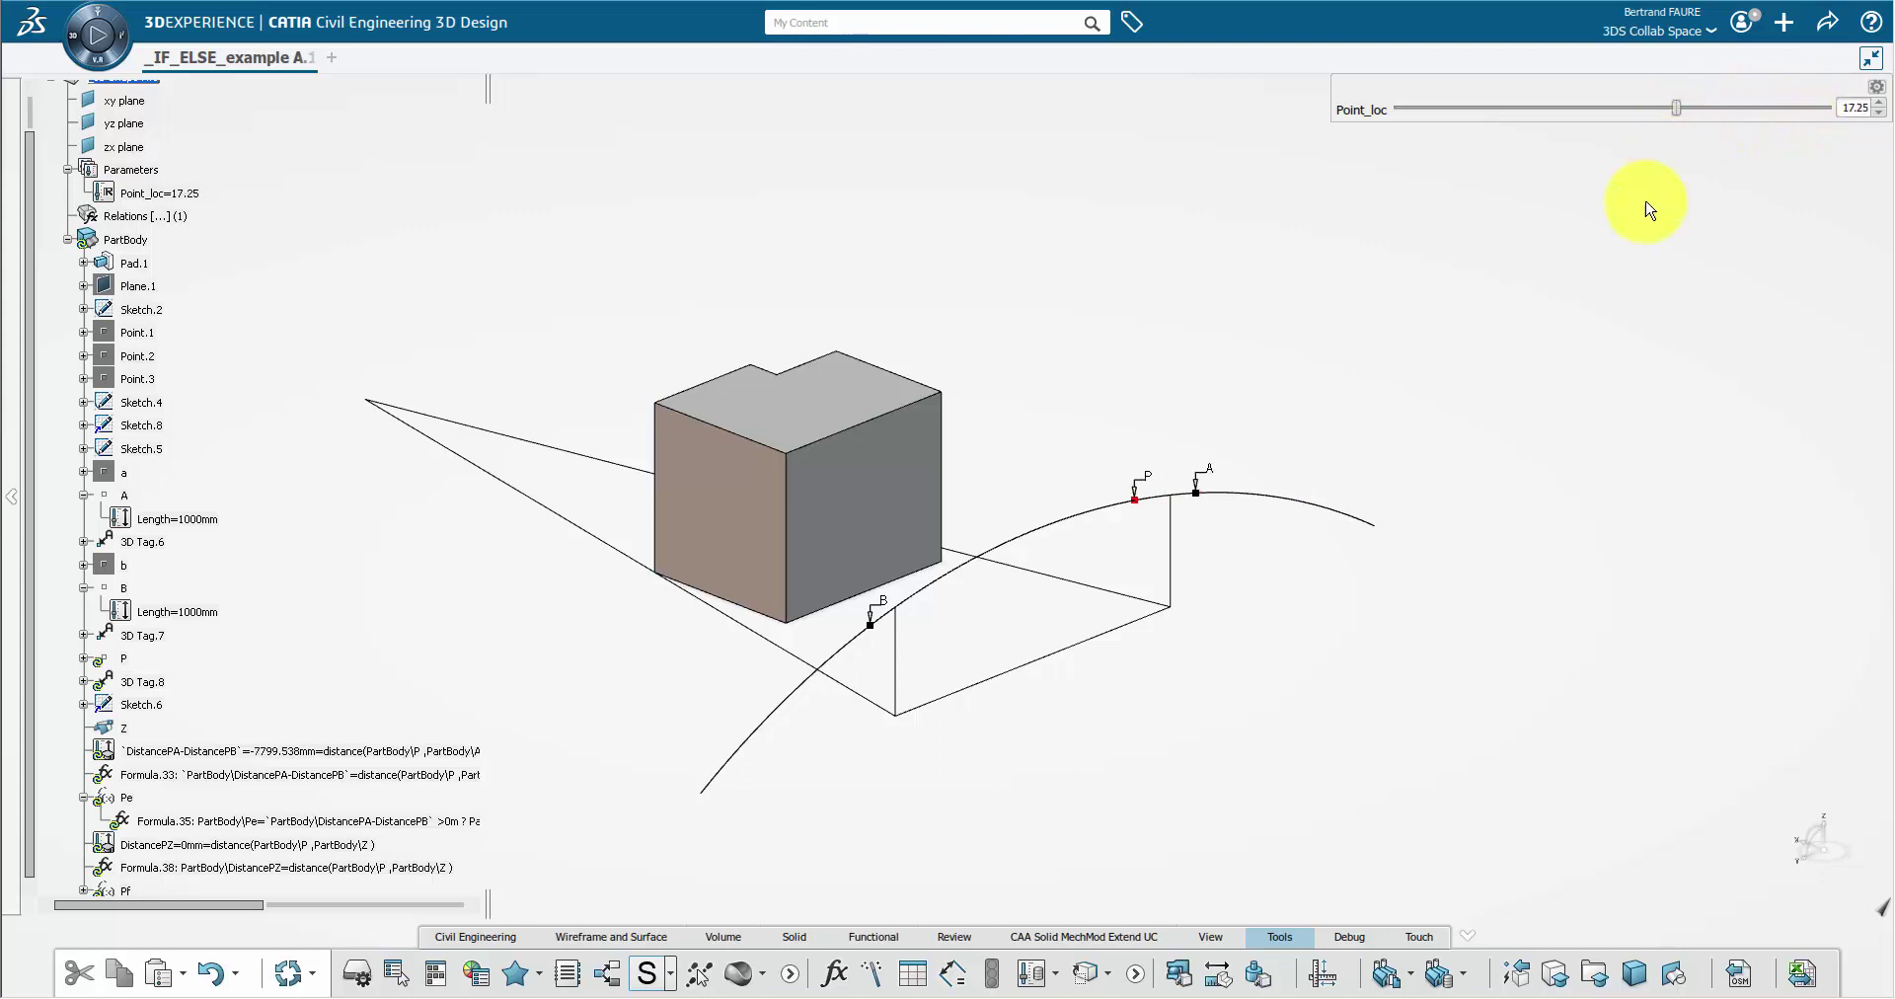
{"action": "left_click", "coordinate": [290, 974]}
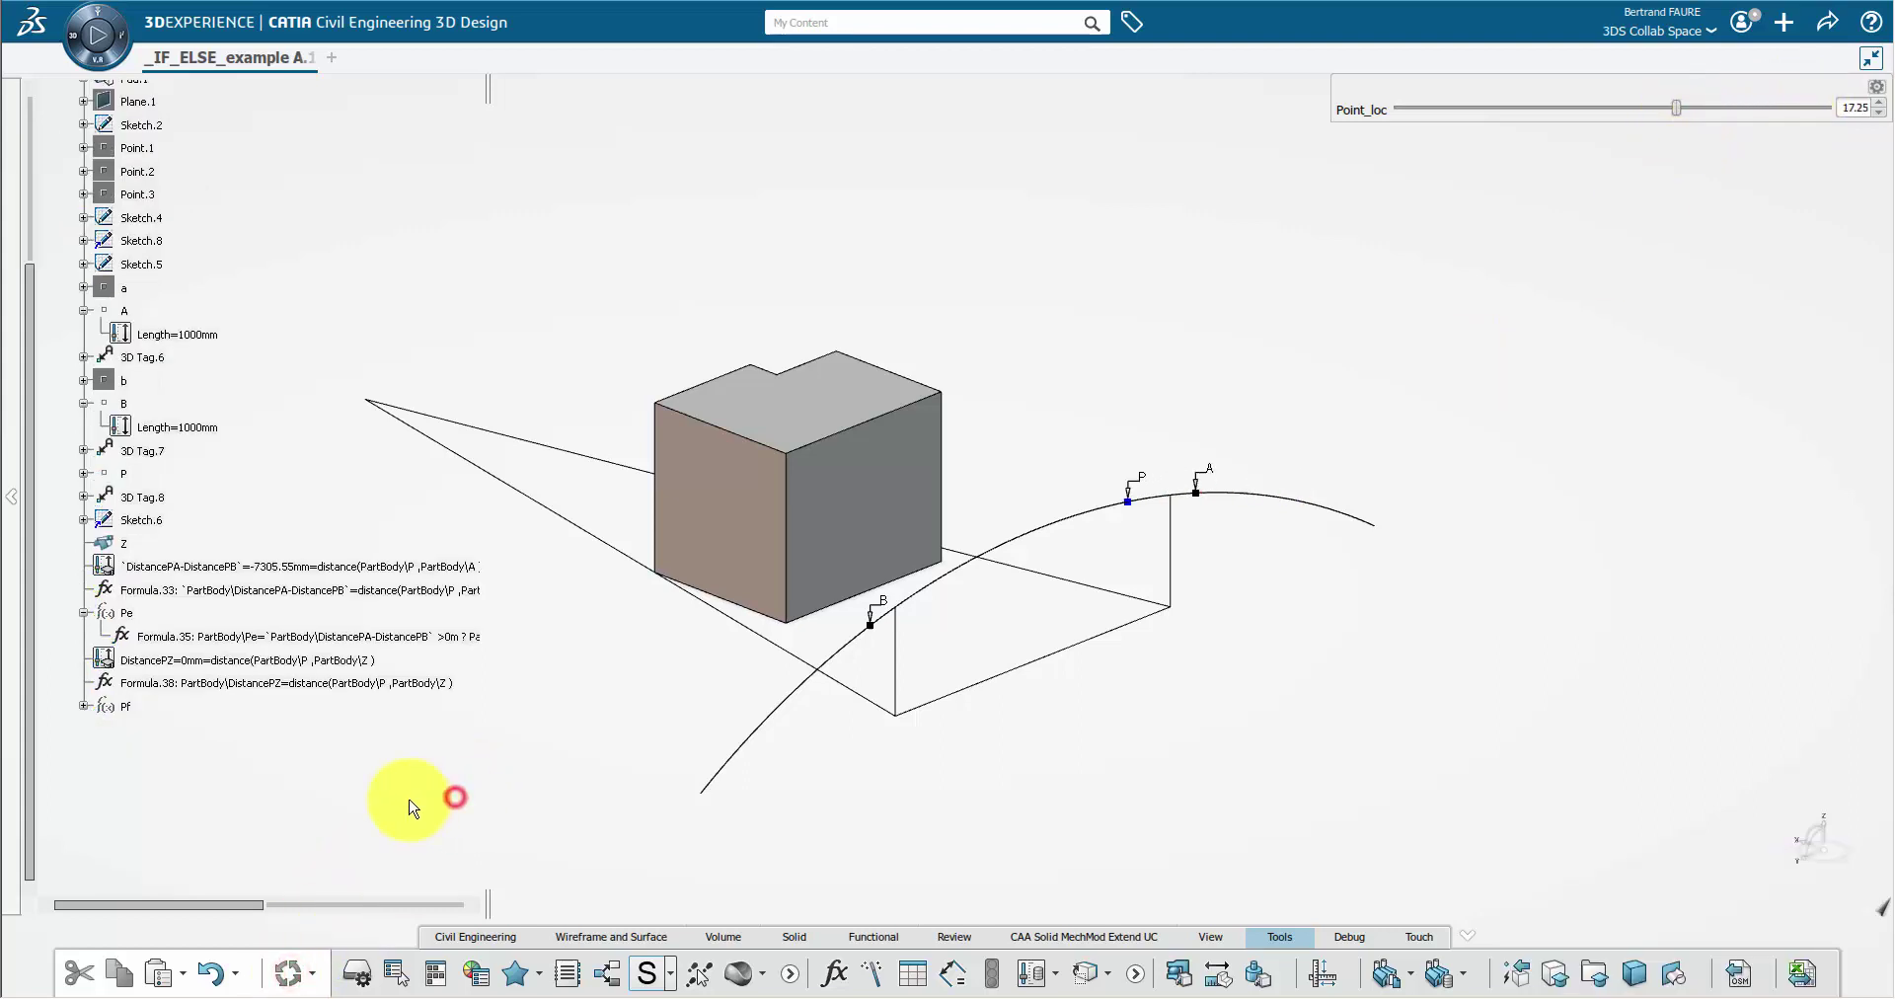
{"action": "left_click", "coordinate": [126, 706]}
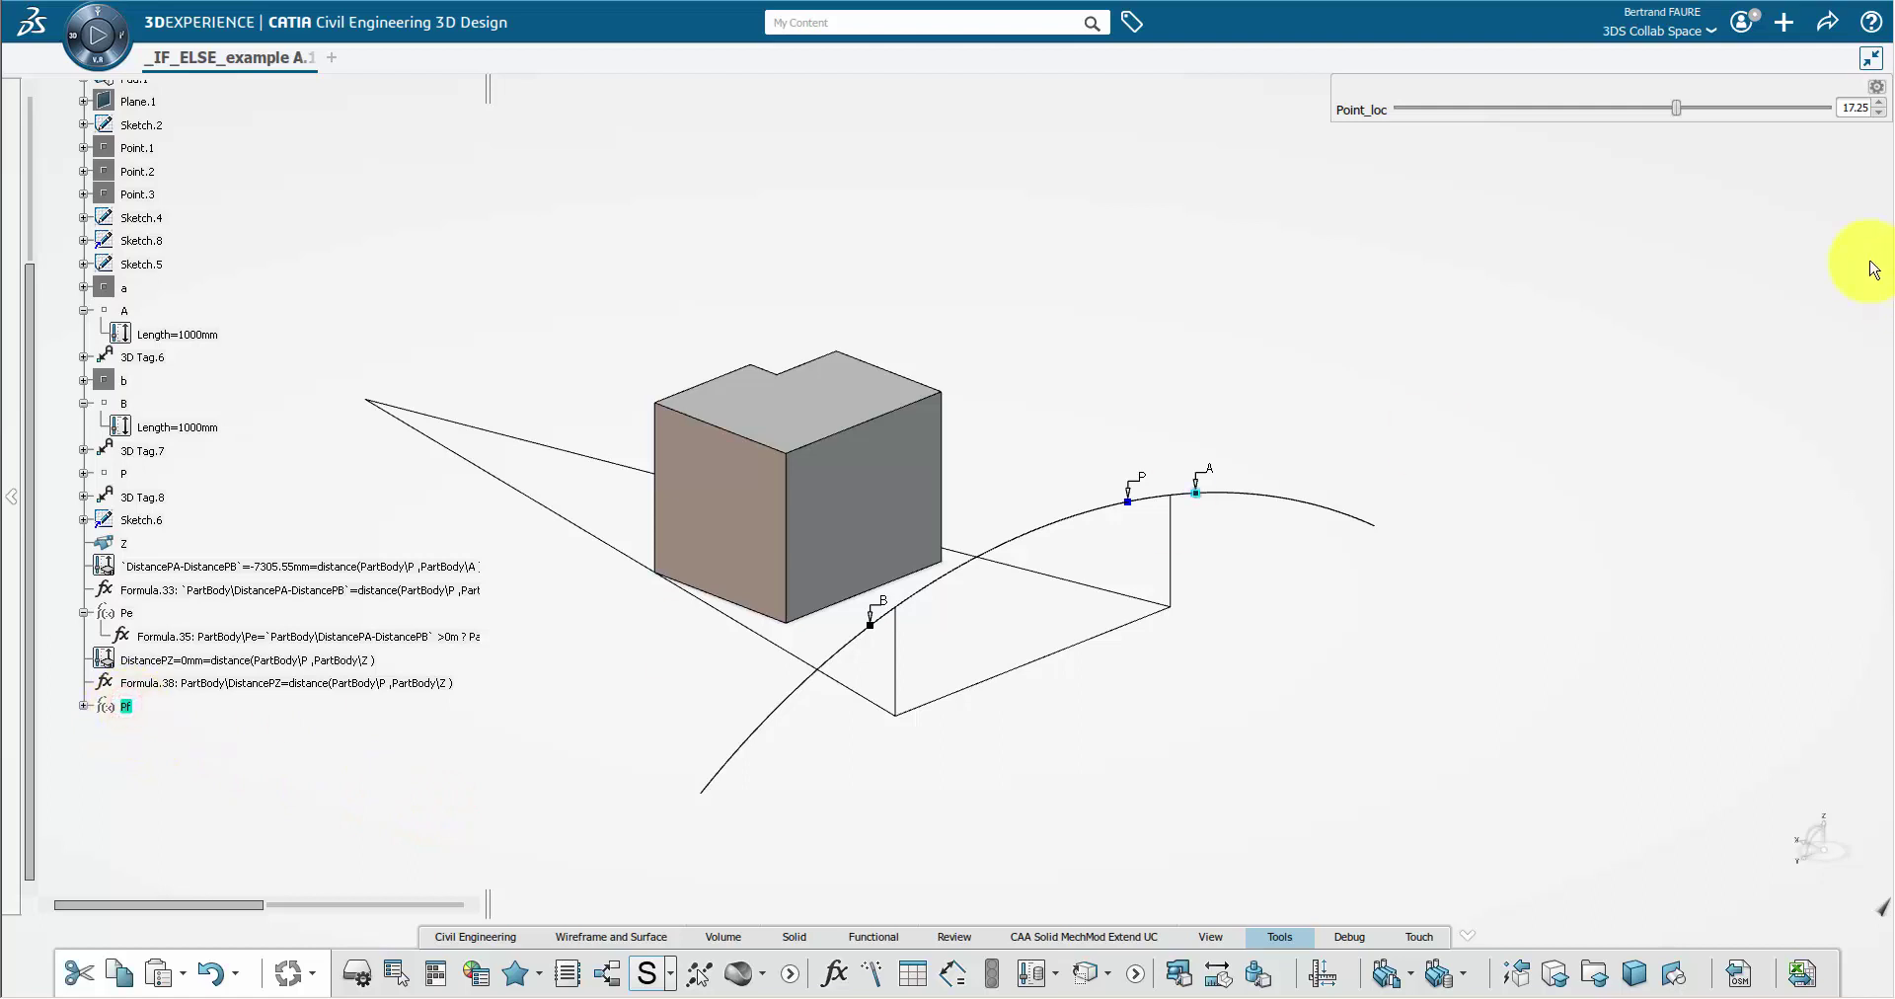
{"action": "left_click_drag", "start_coordinate": [1670, 109], "coordinate": [1510, 109]}
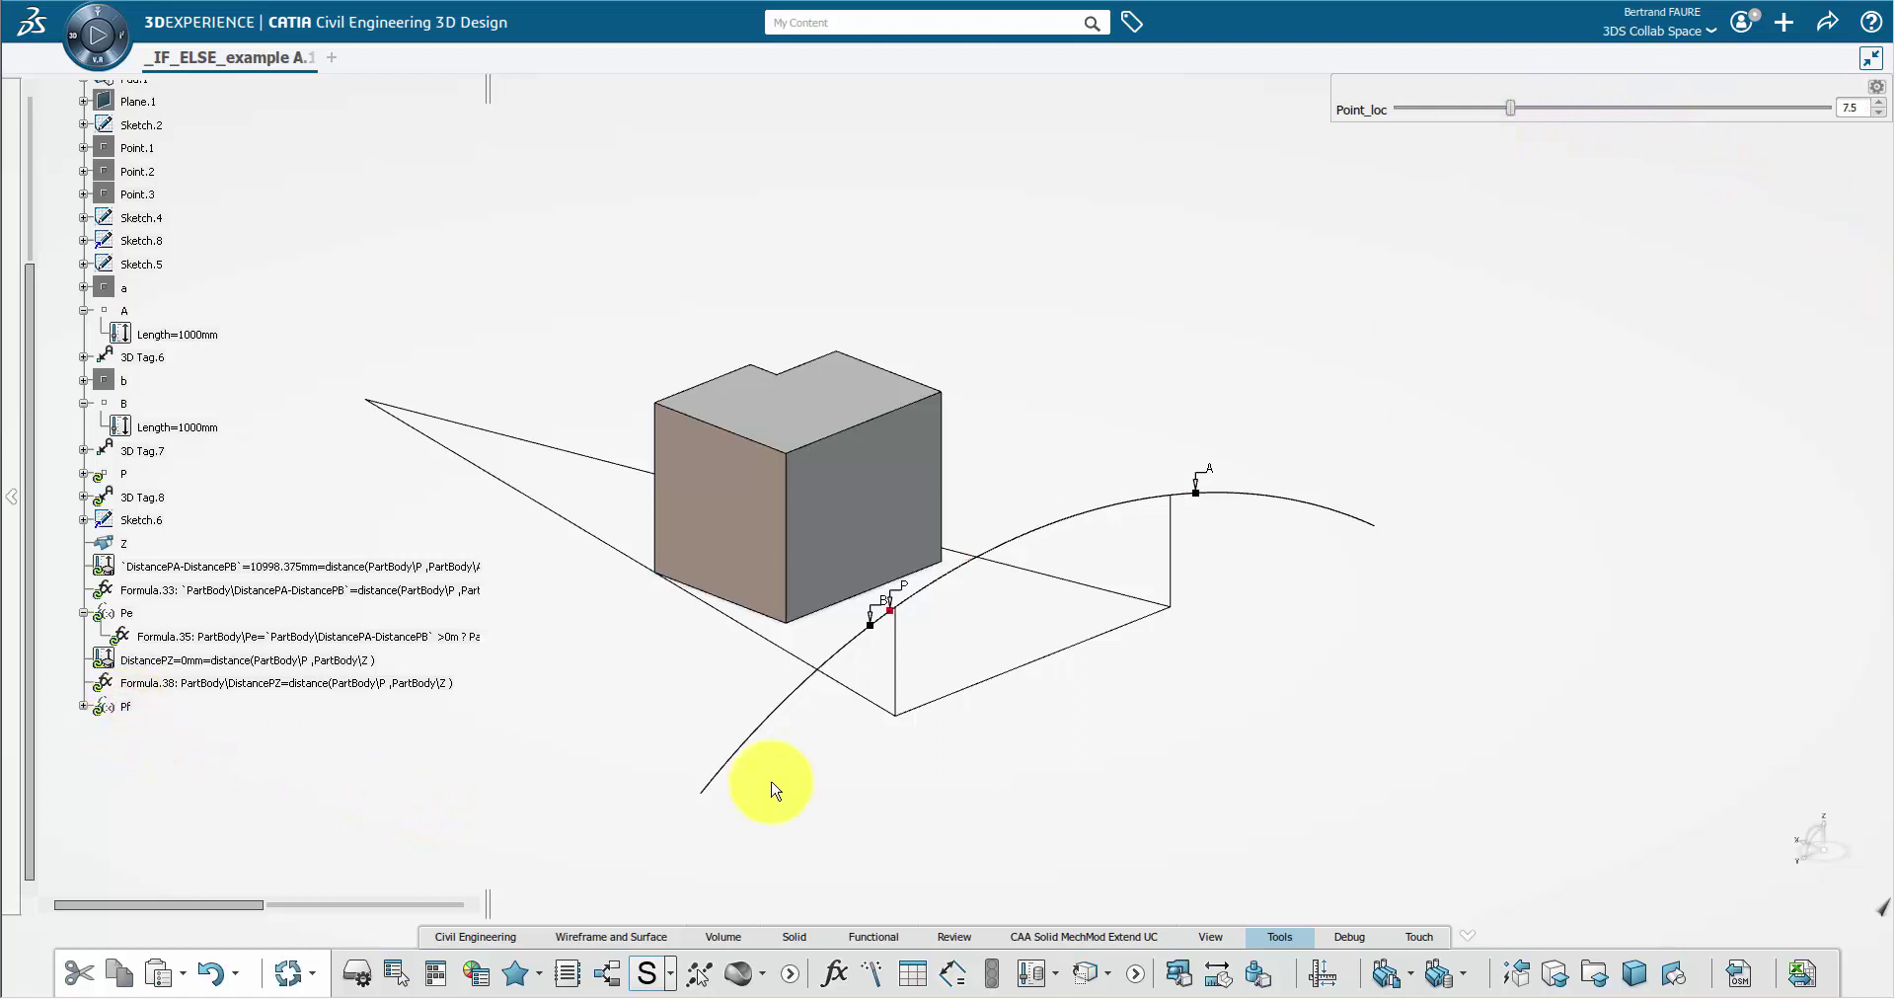
{"action": "left_click", "coordinate": [291, 972]}
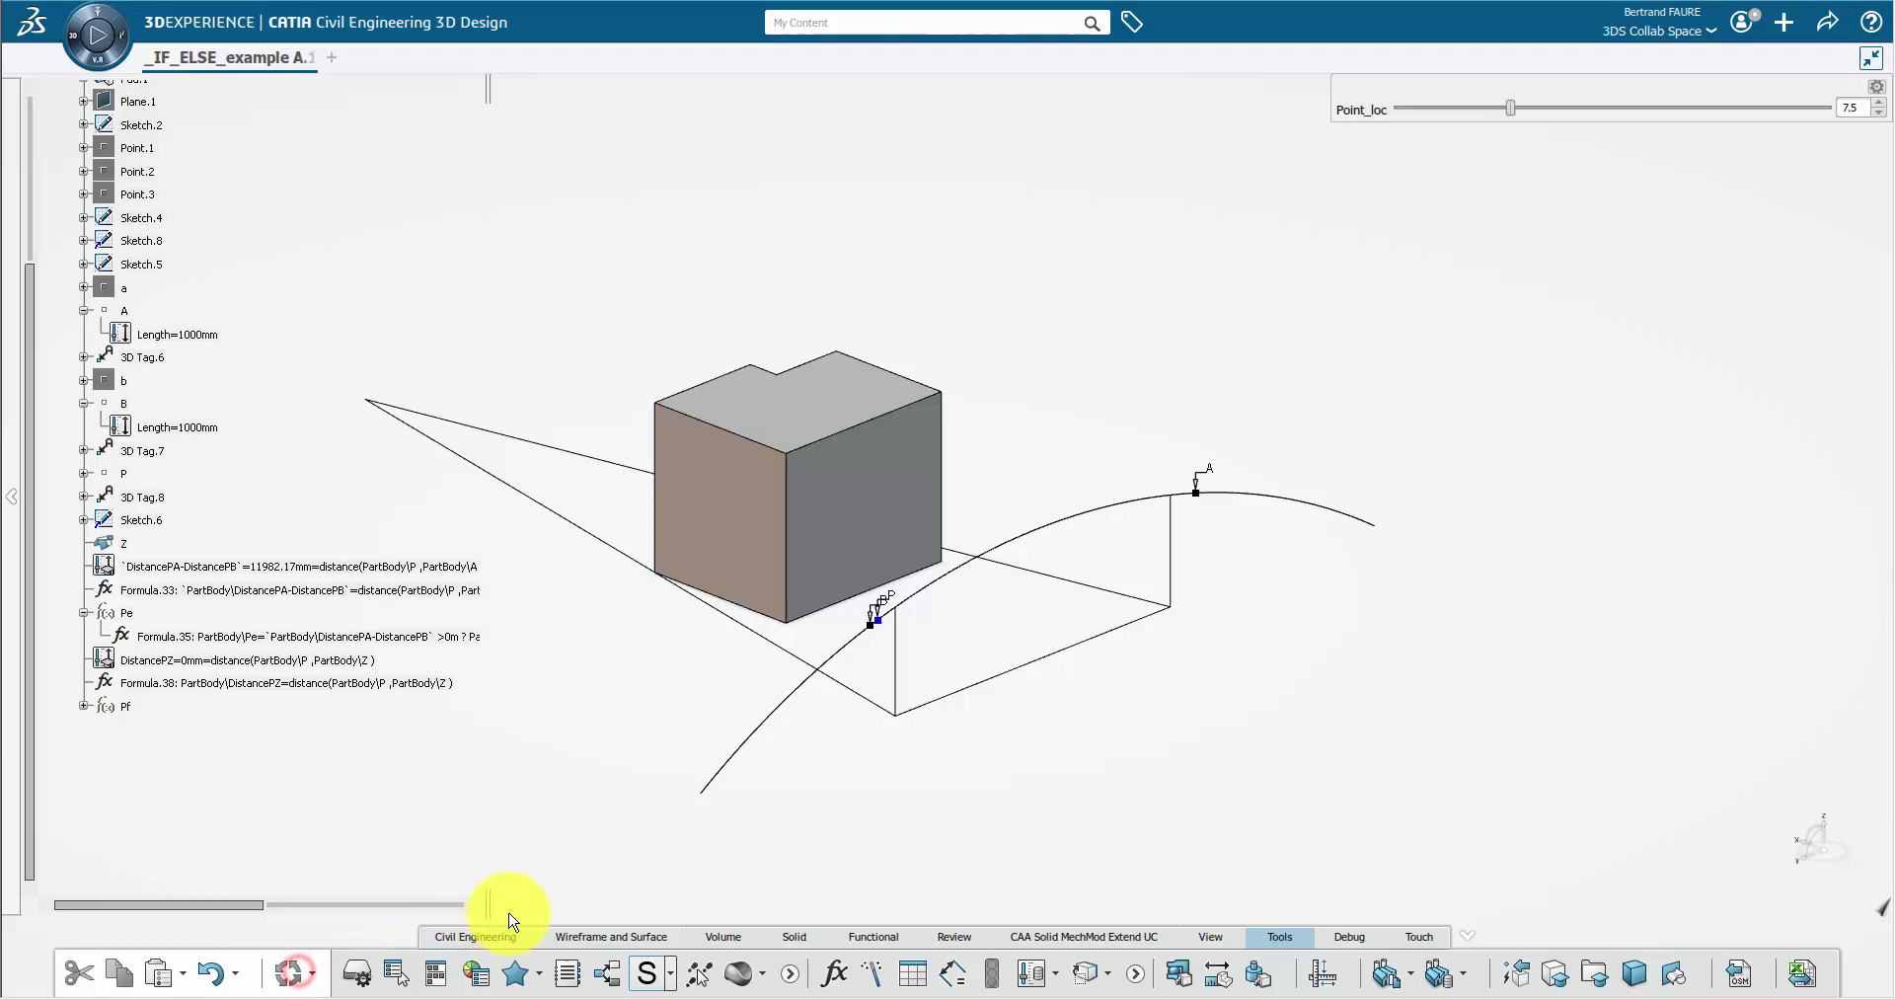
{"action": "left_click", "coordinate": [124, 709]}
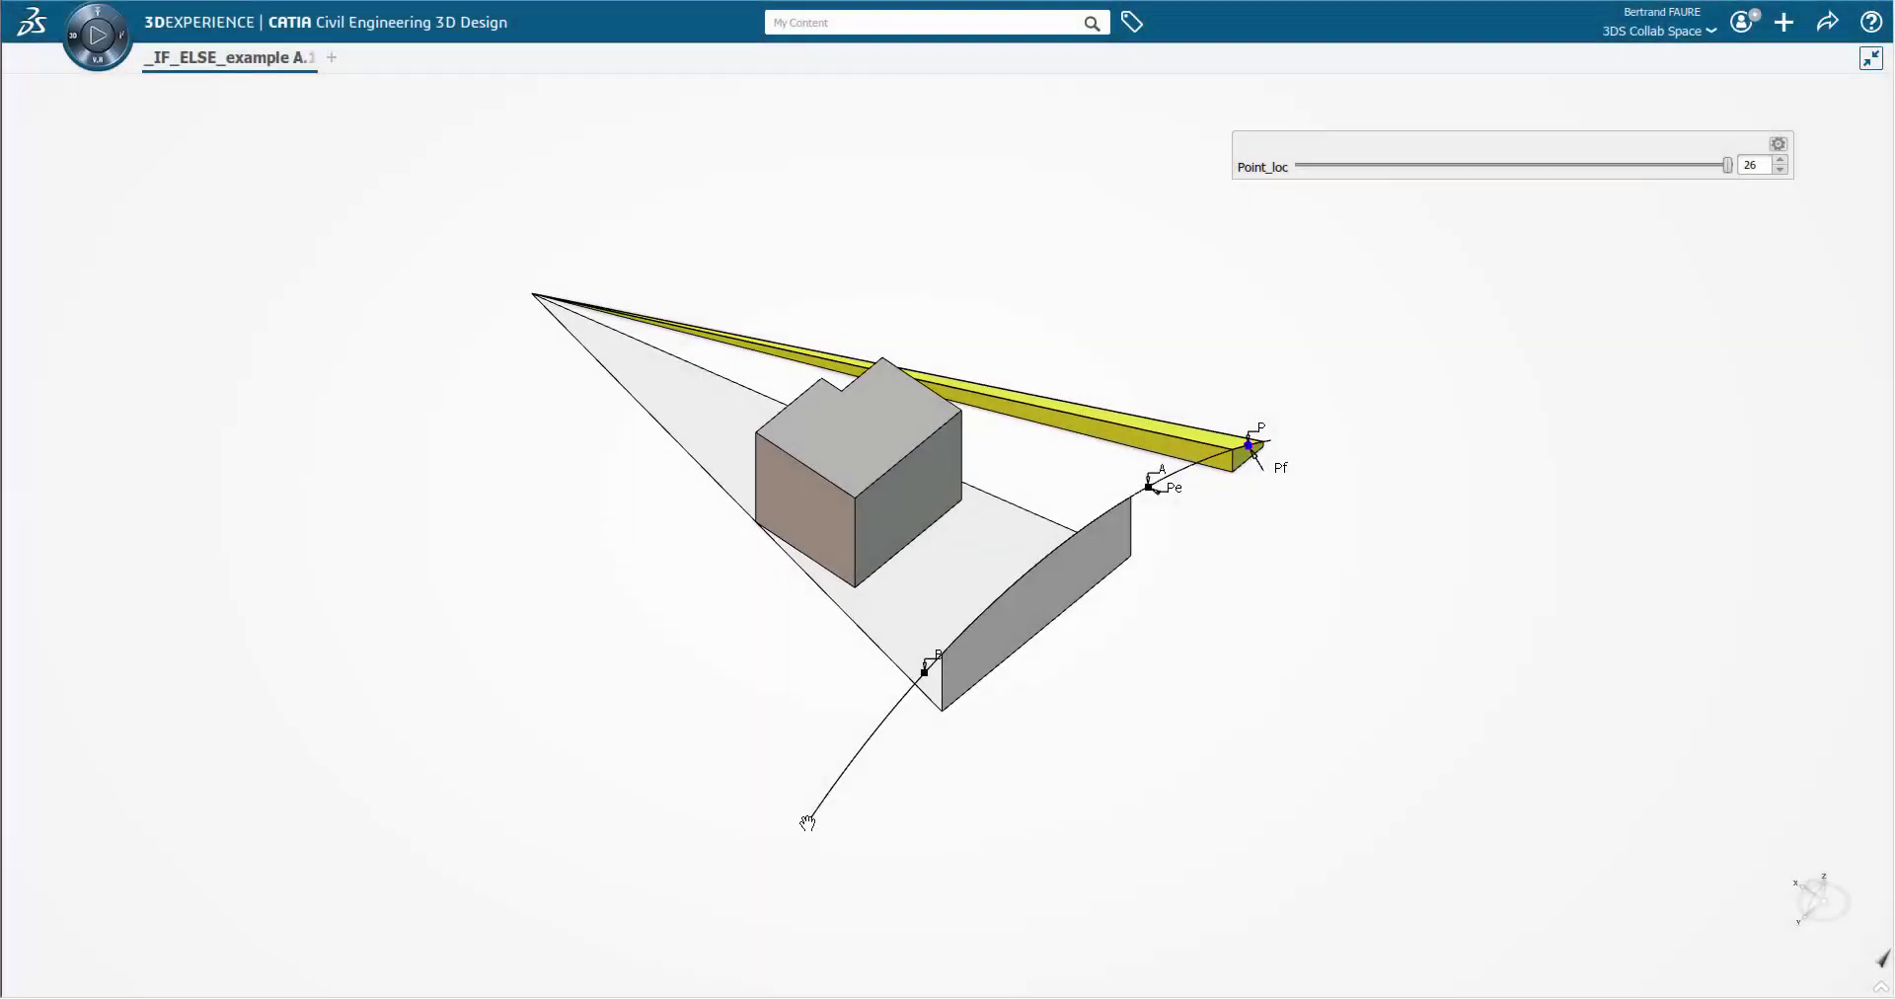
Step: Sweep Point_loc down to 1 and back to 26, watching Pf switch between B and A
{"action": "middle_click_drag", "start_coordinate": [803, 816], "coordinate": [1586, 691]}
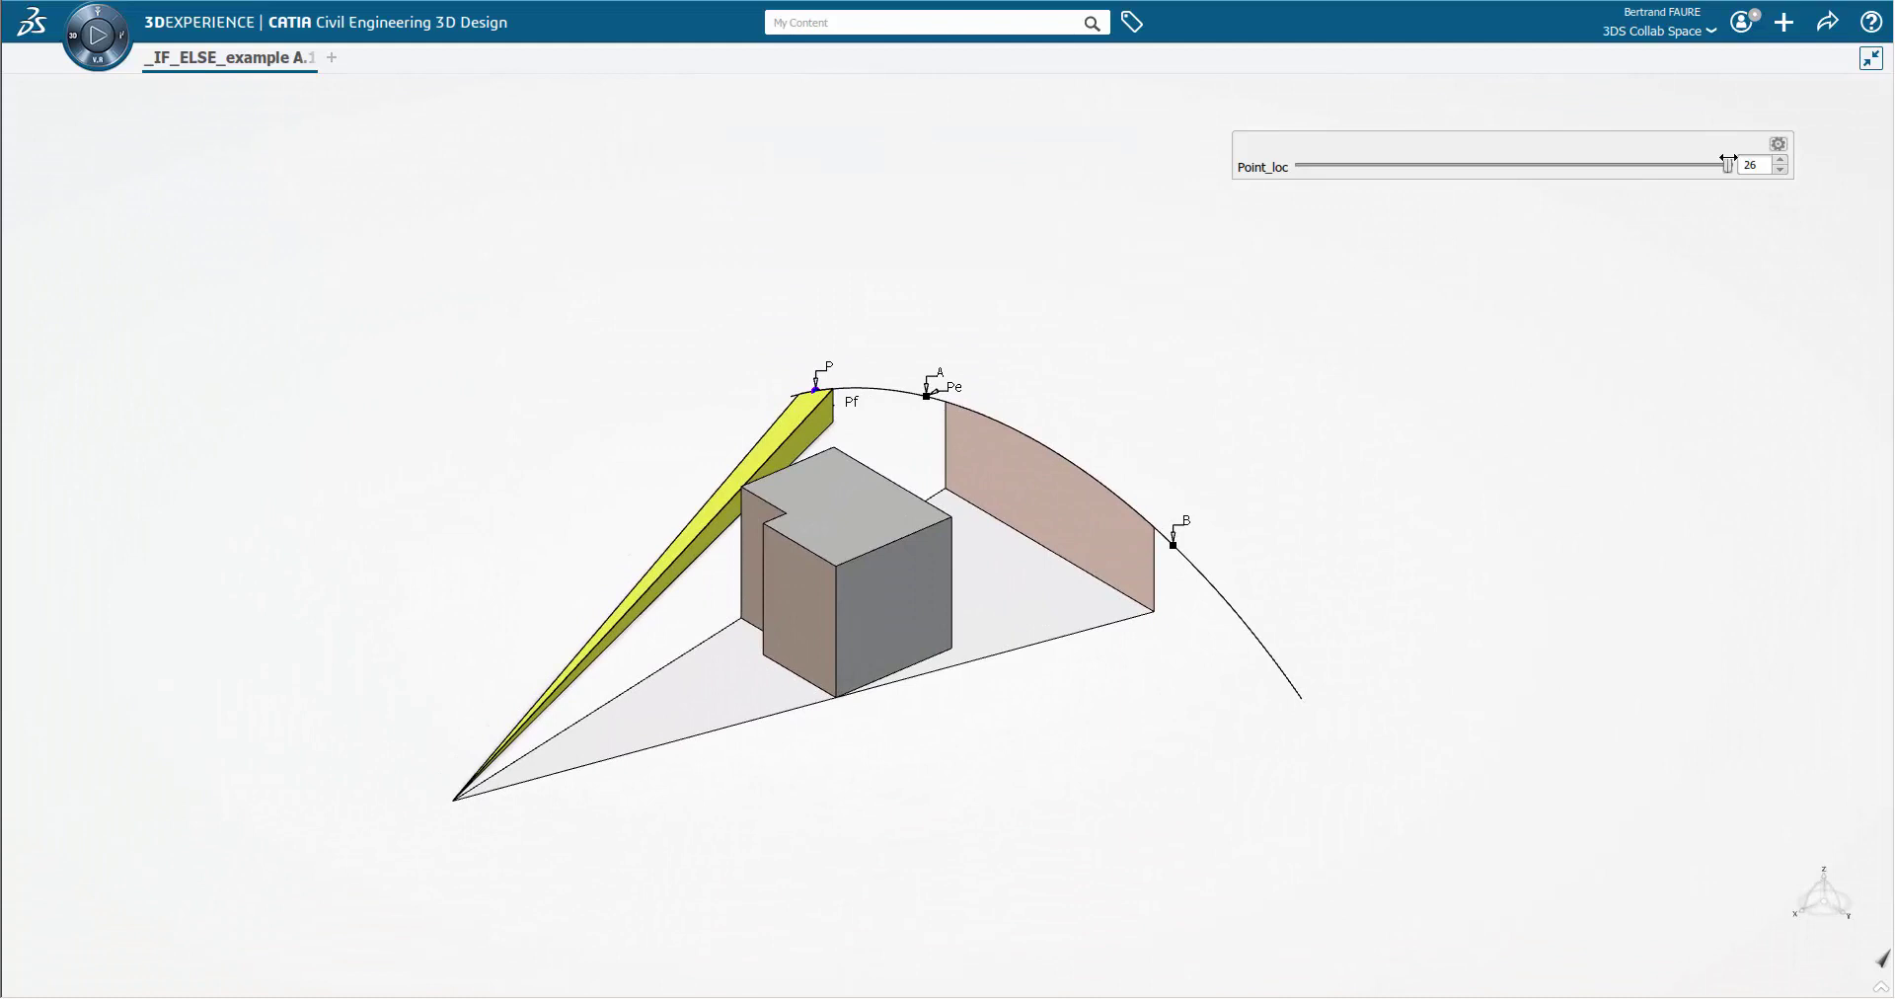
{"action": "left_click_drag", "start_coordinate": [1707, 161], "coordinate": [1269, 160]}
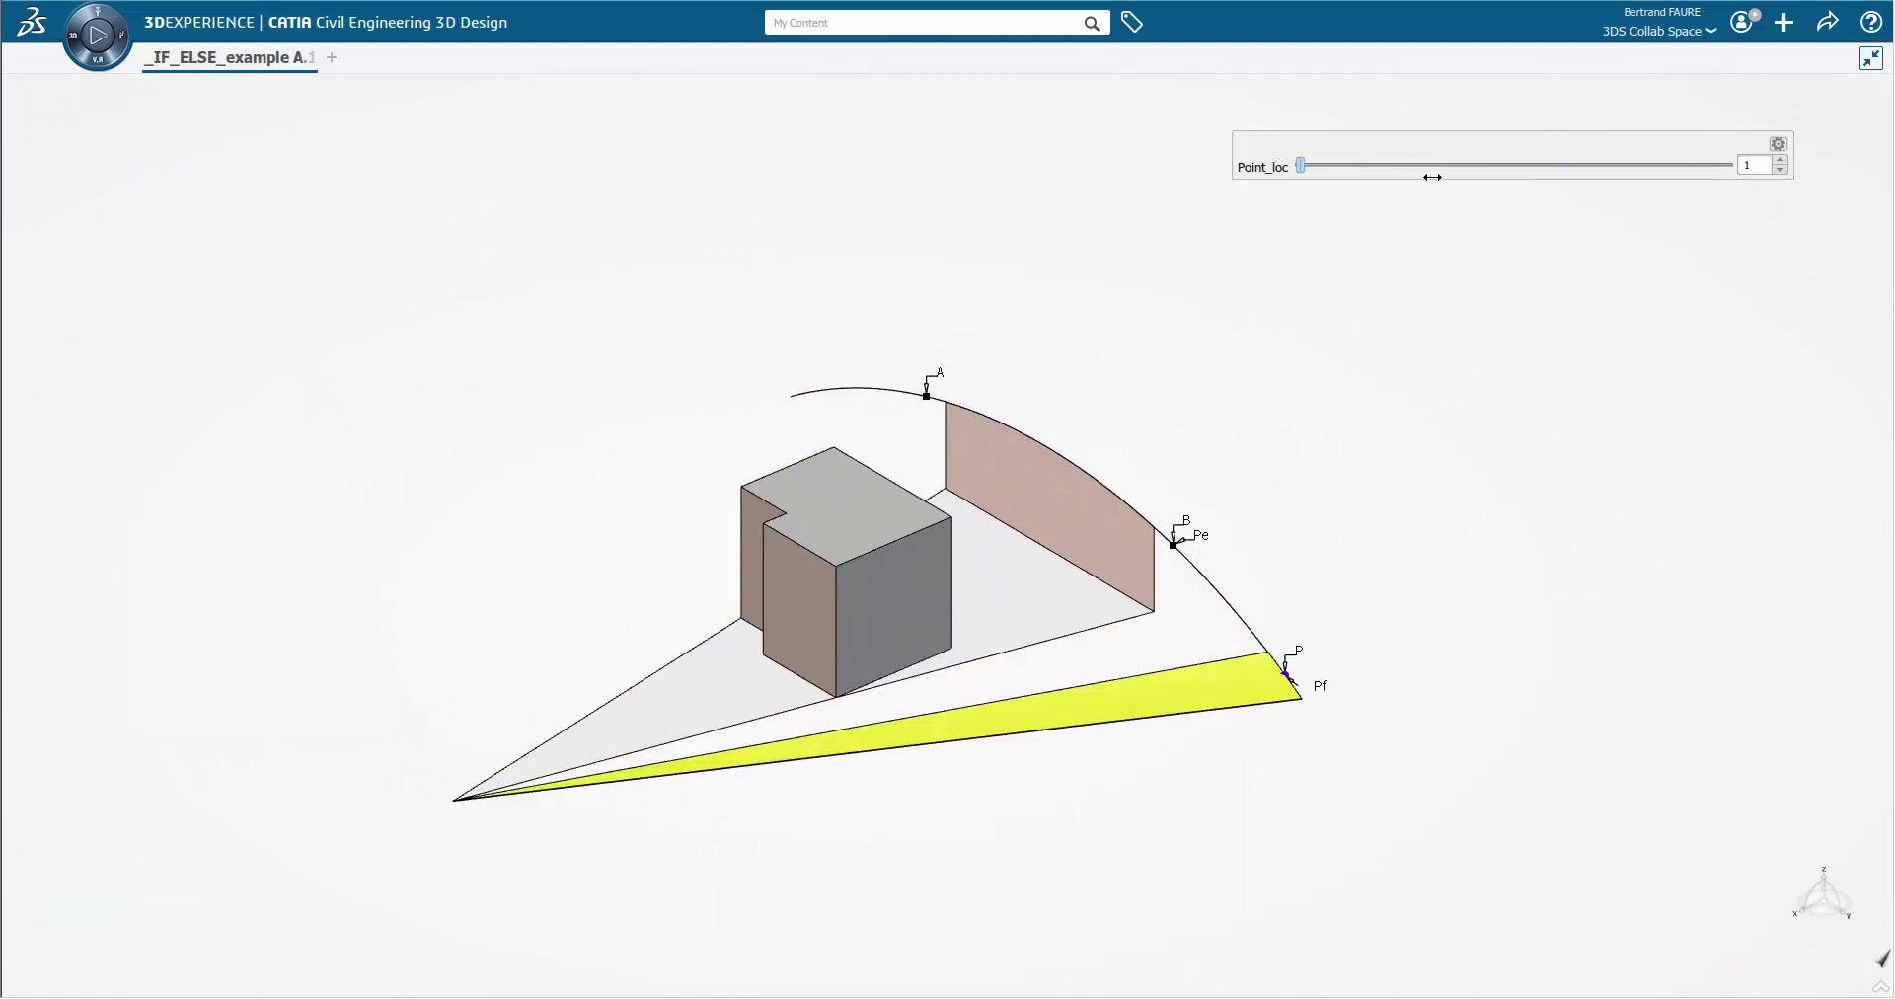
{"action": "left_click_drag", "start_coordinate": [1433, 176], "coordinate": [1737, 214]}
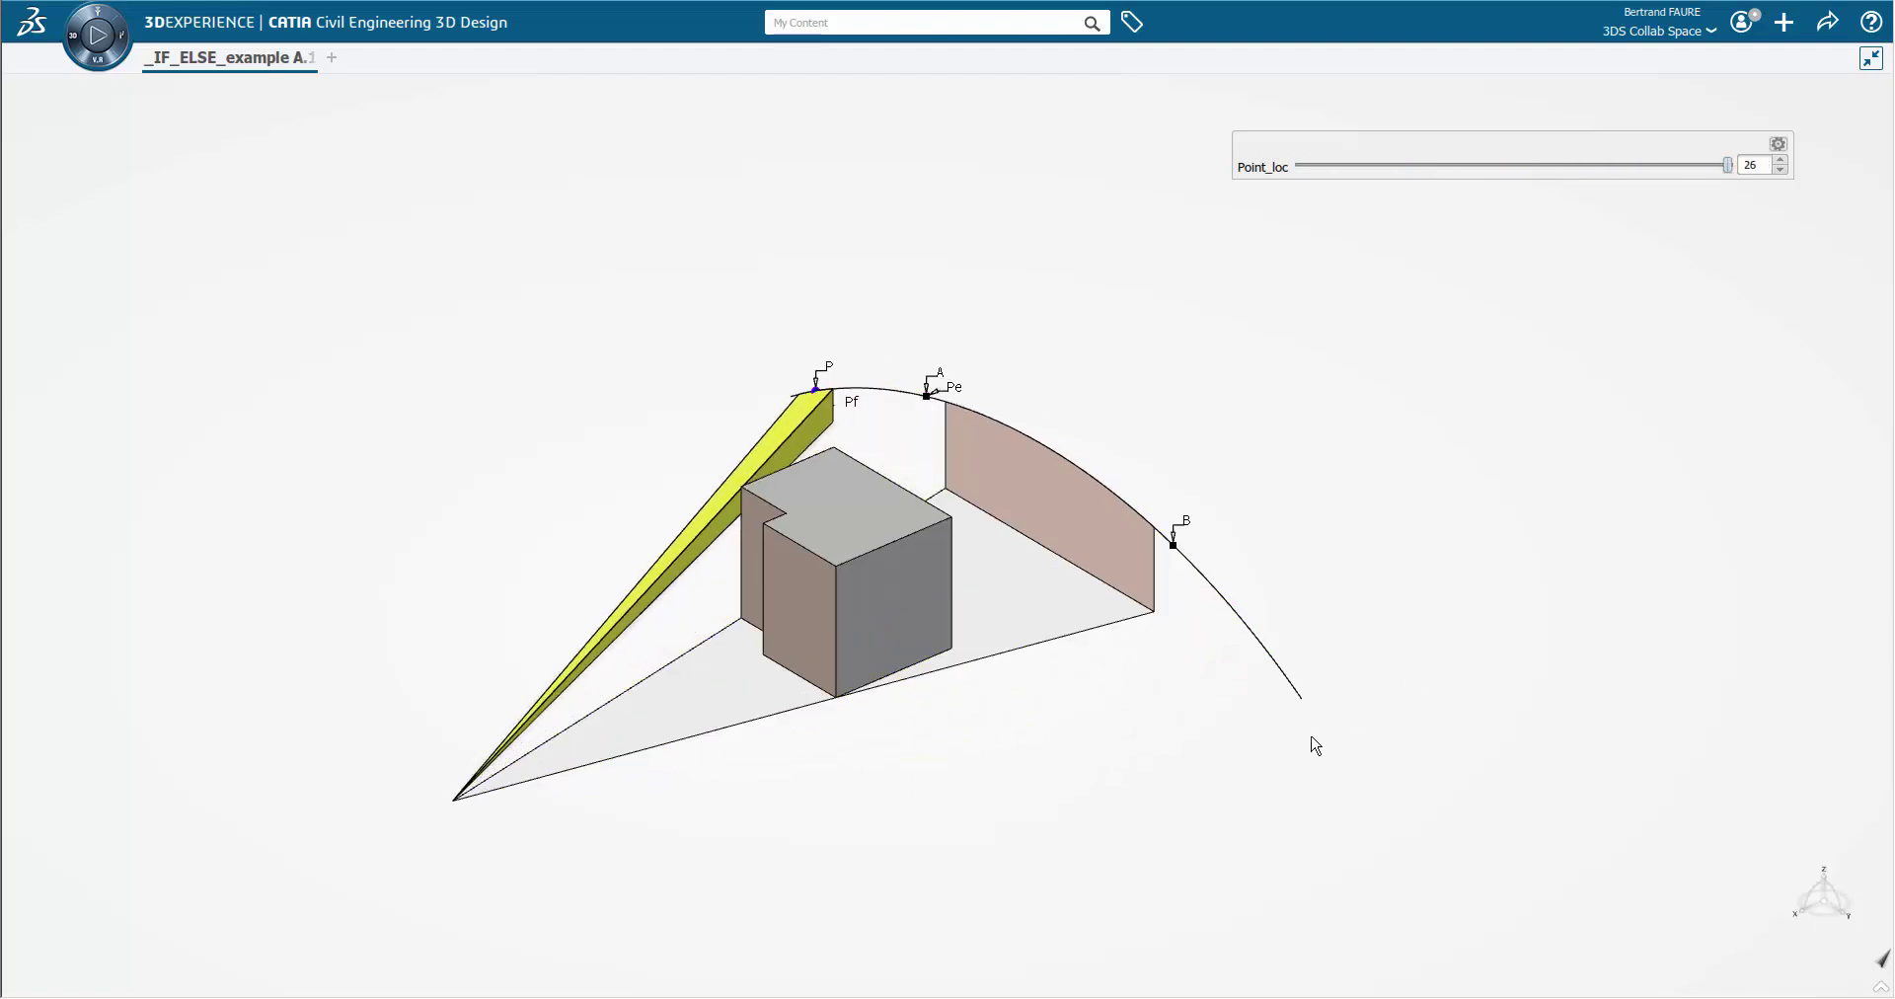